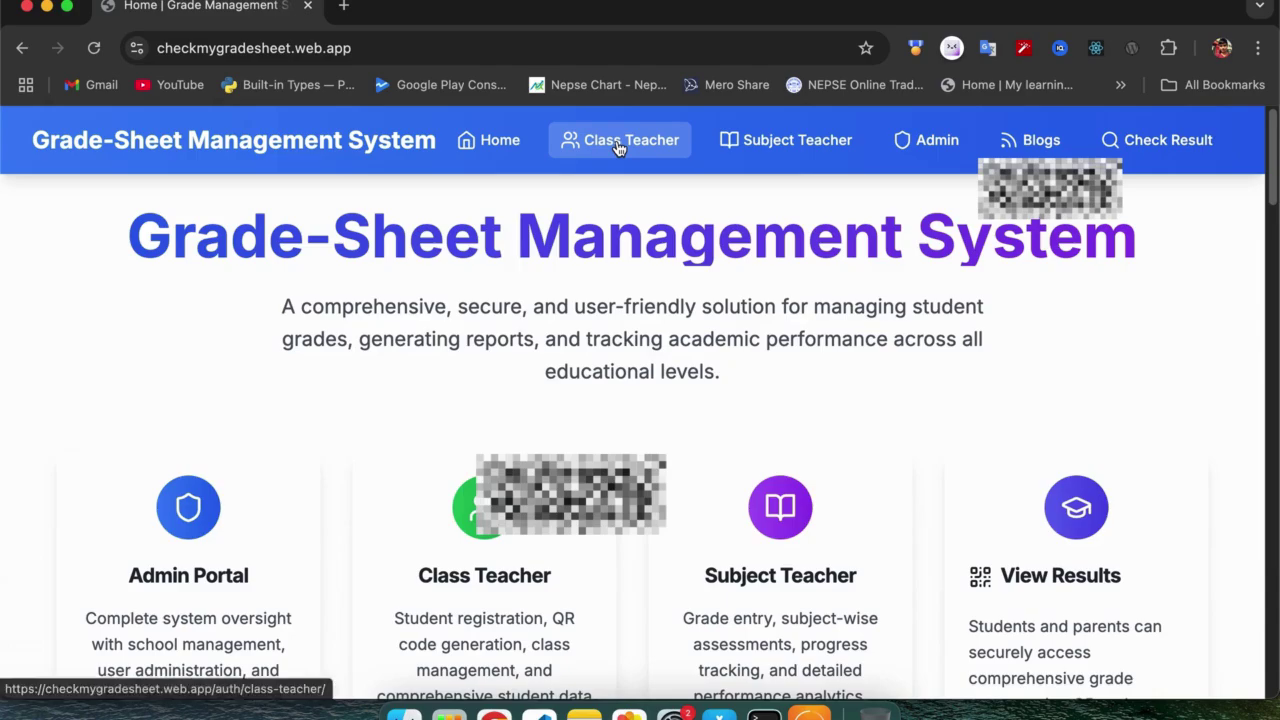
# Go to the Class Teacher Login page from the top navigation bar.
pyautogui.click(619, 145)
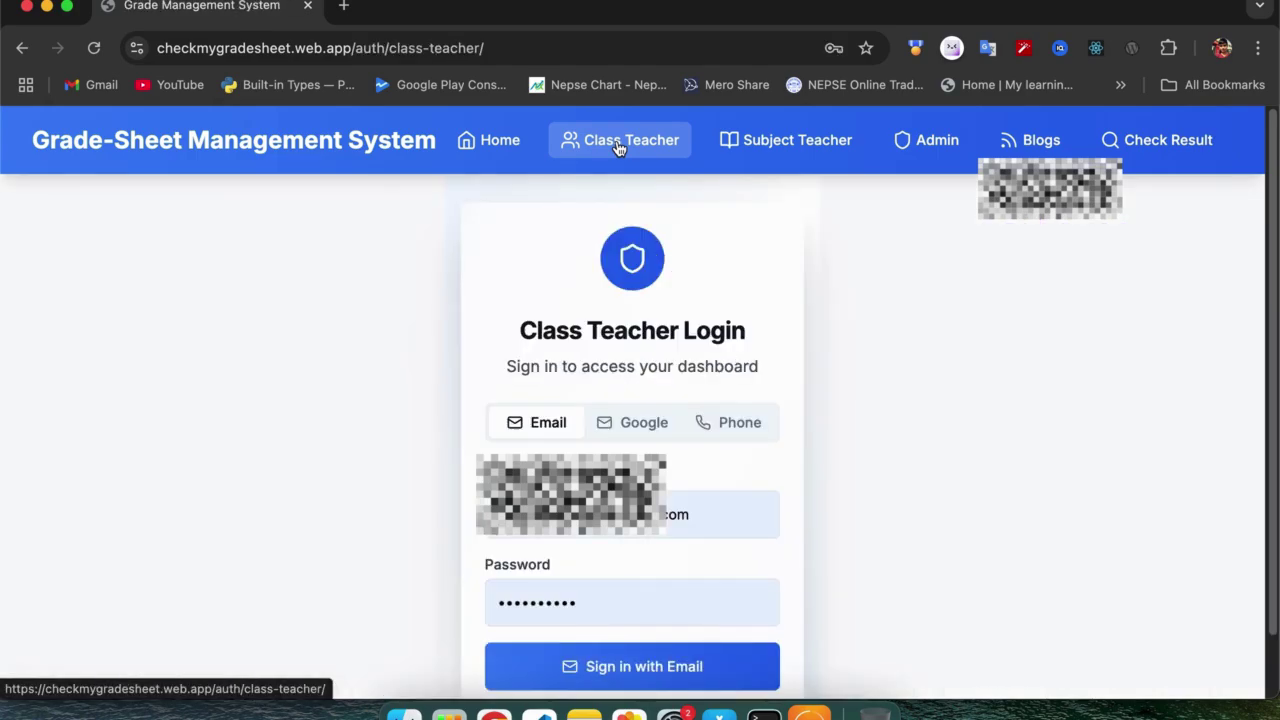
# Sign in as the class teacher using the pre-filled email credentials.
pyautogui.scroll(-1, 803, 357)
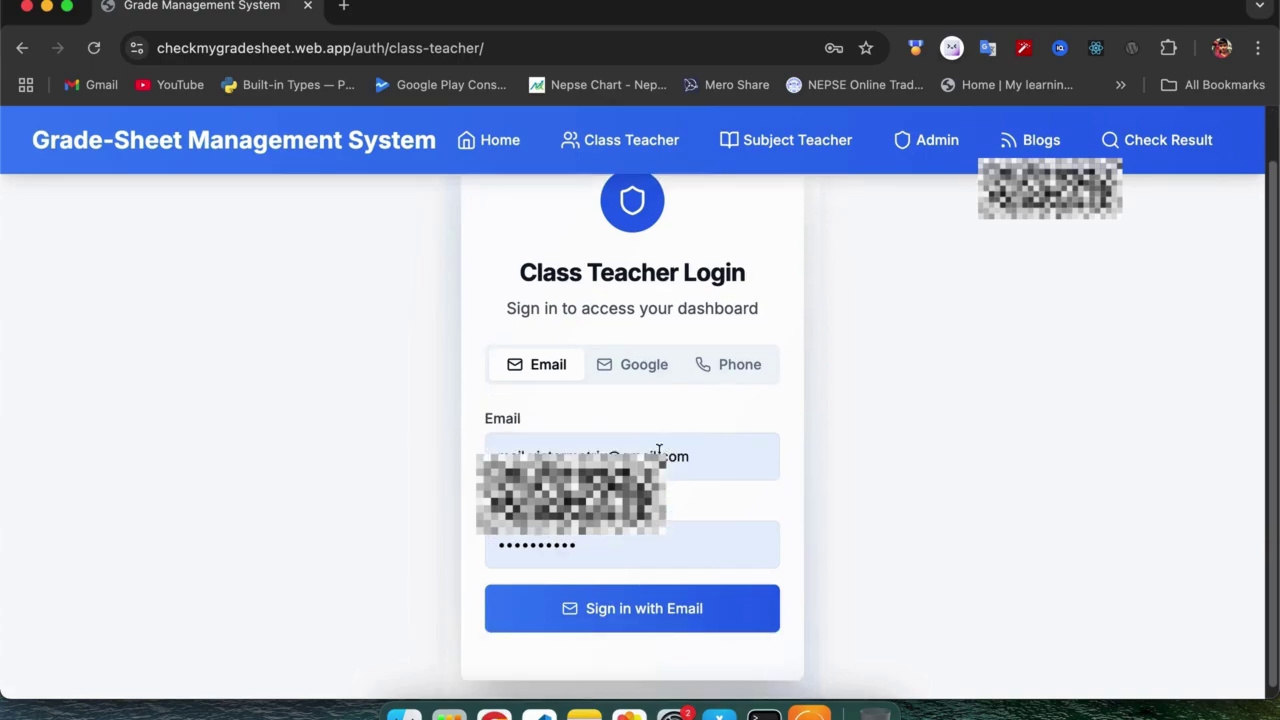
pyautogui.click(703, 456)
pyautogui.click(624, 619)
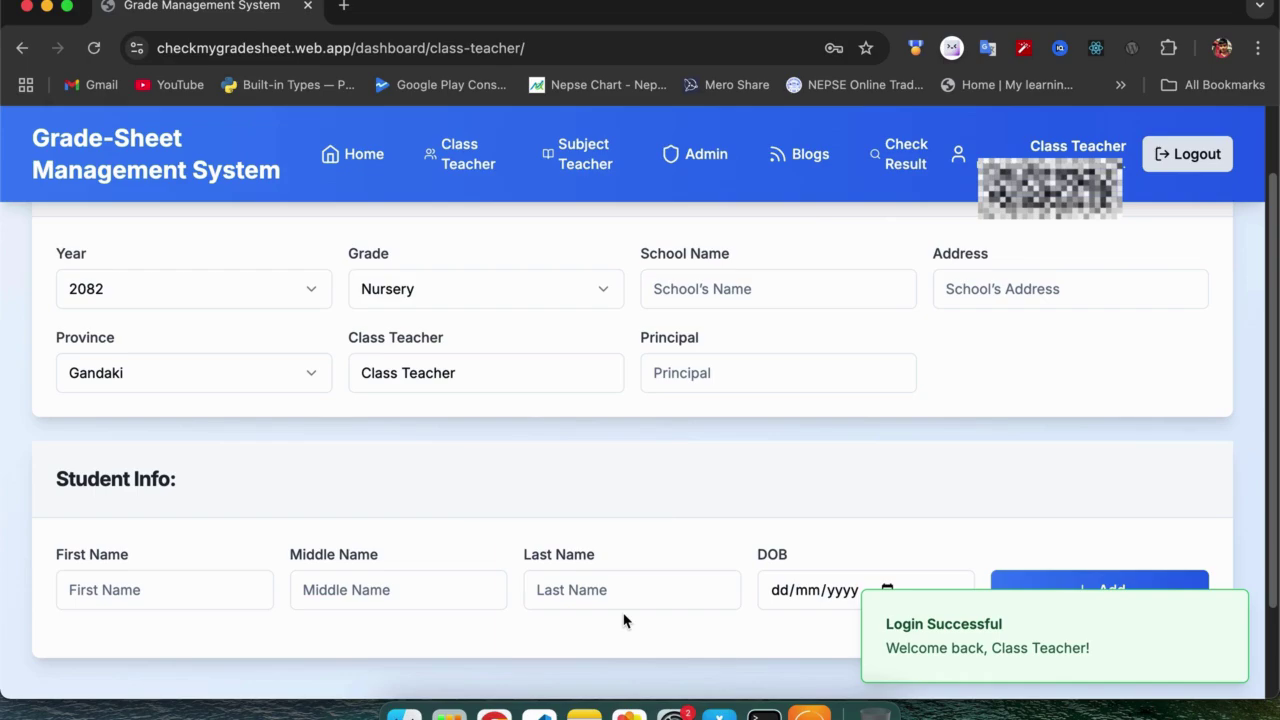
# Keep the academic year at 2082 and set the grade to 1.
pyautogui.scroll(2, 486, 400)
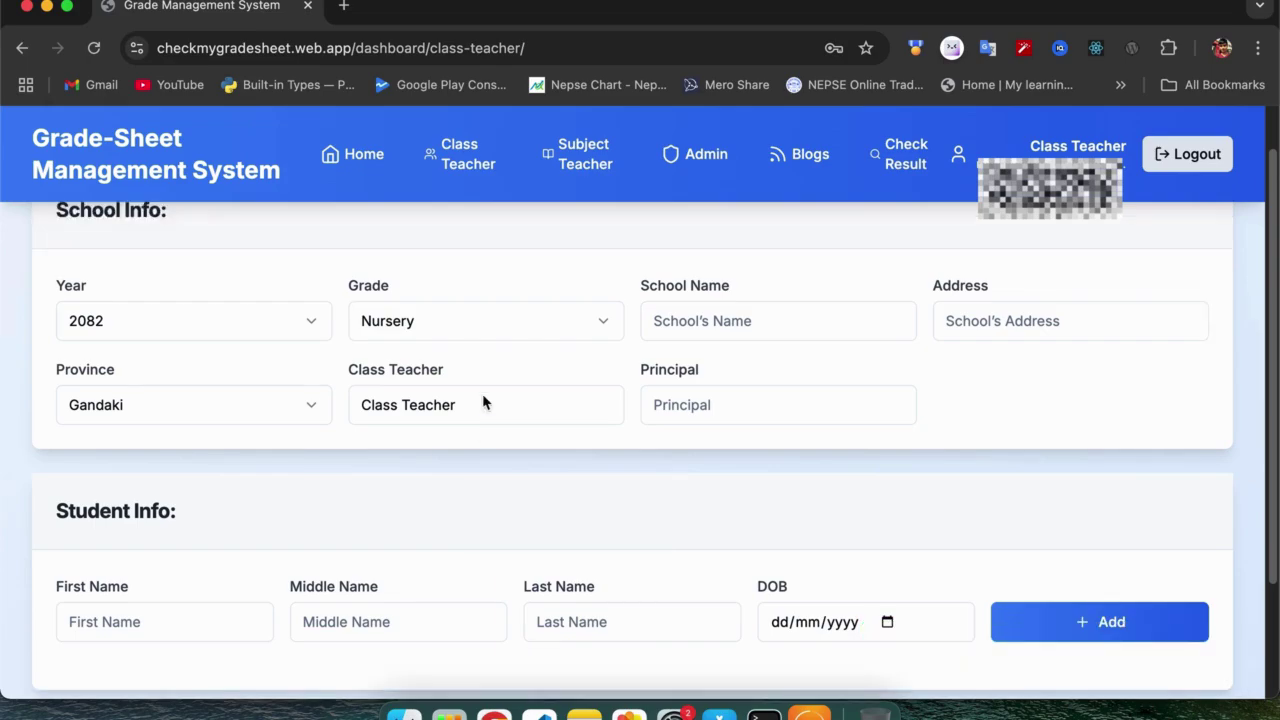
pyautogui.scroll(-3, 483, 402)
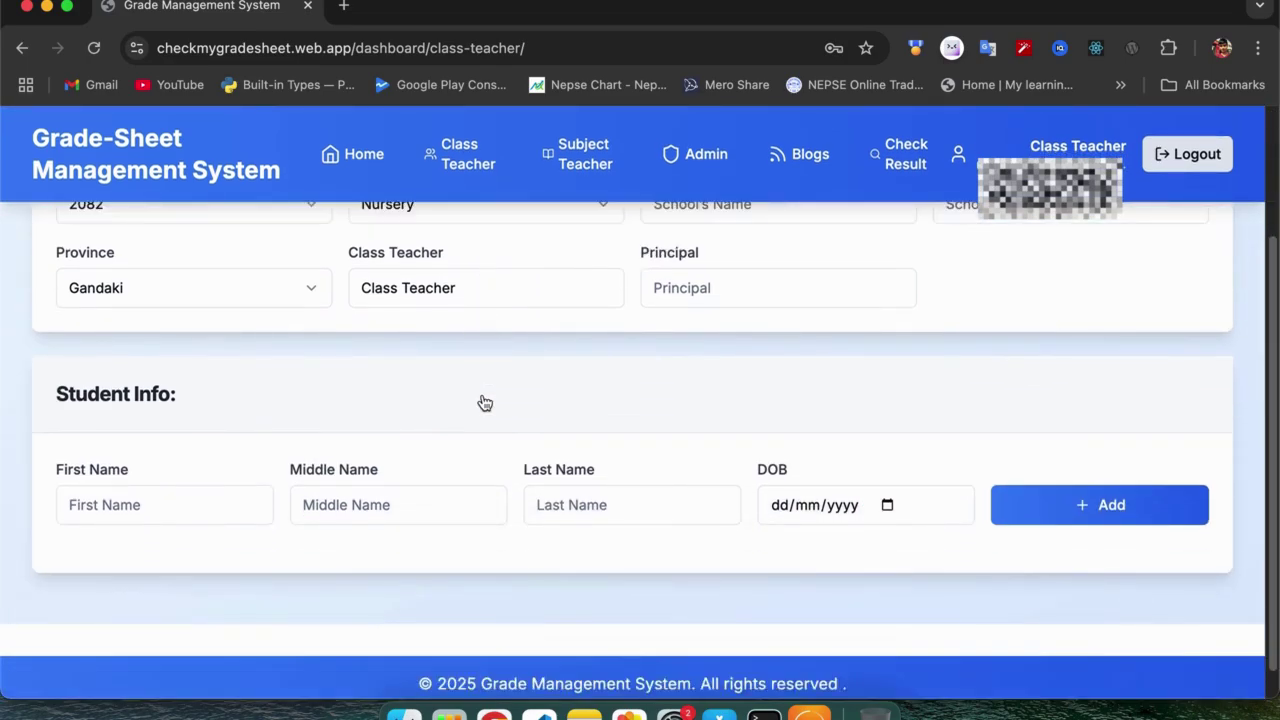
pyautogui.scroll(3, 483, 402)
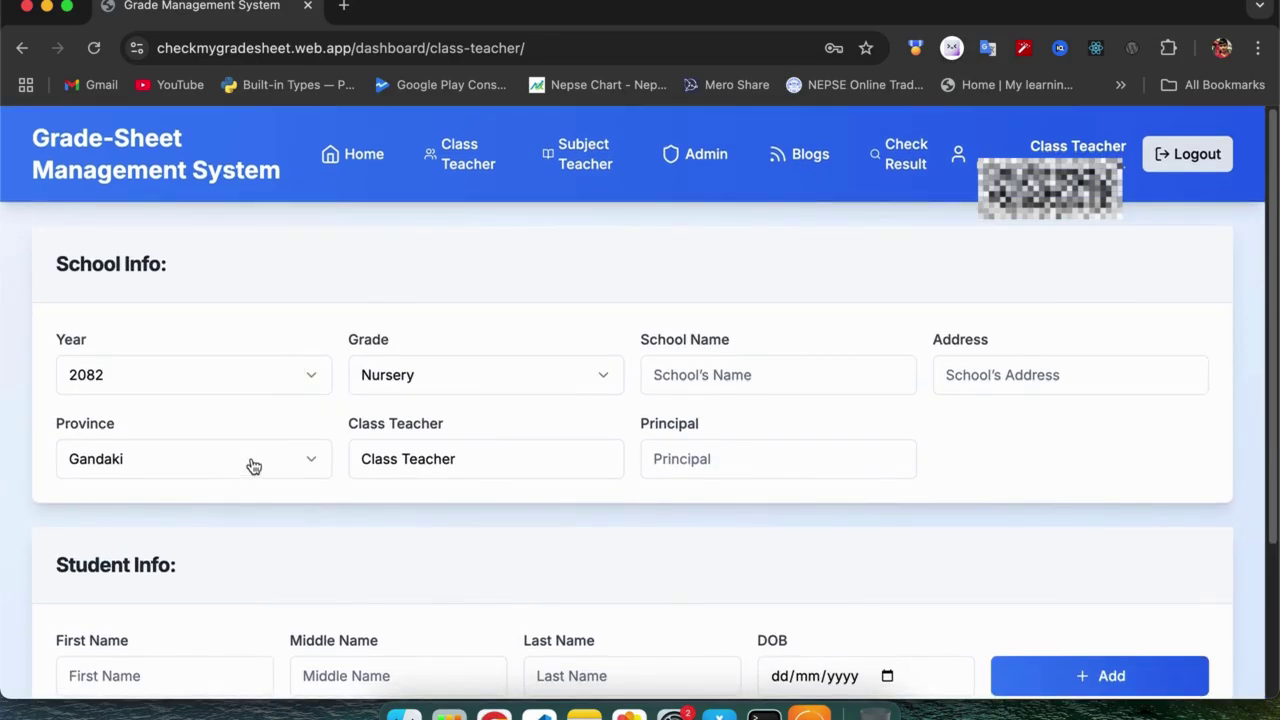
pyautogui.click(296, 377)
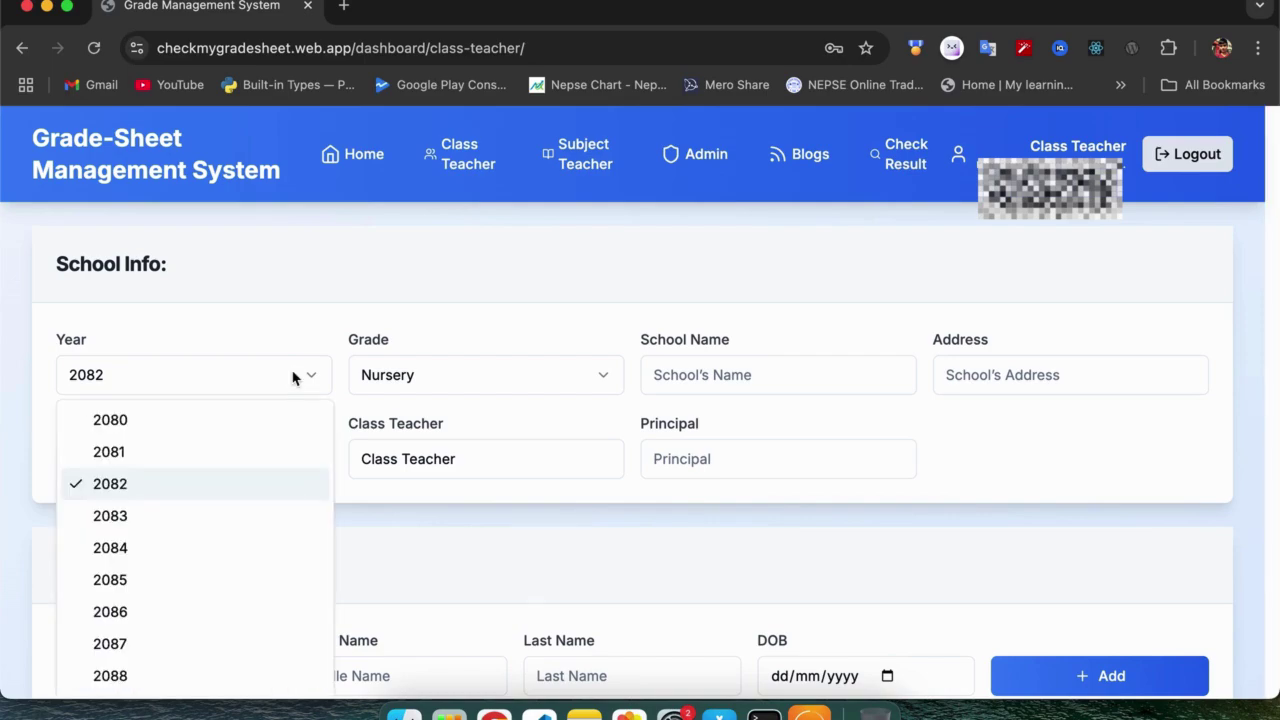
pyautogui.click(293, 377)
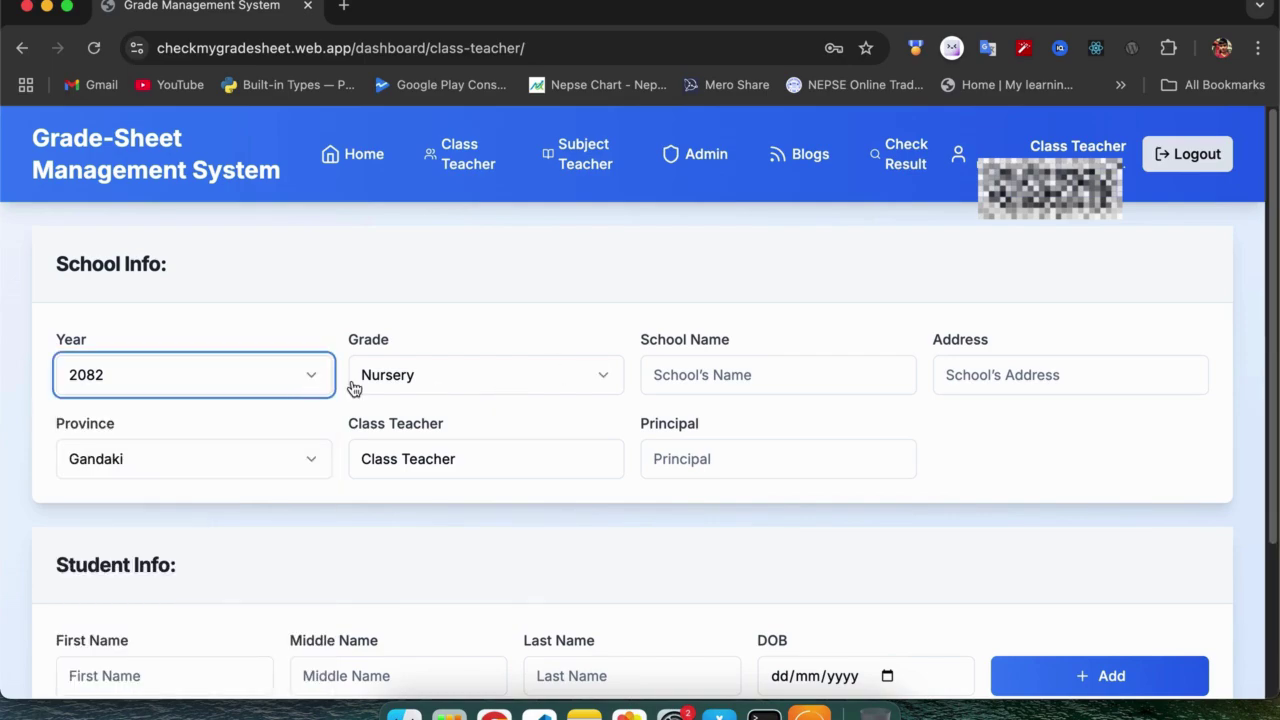
pyautogui.click(300, 380)
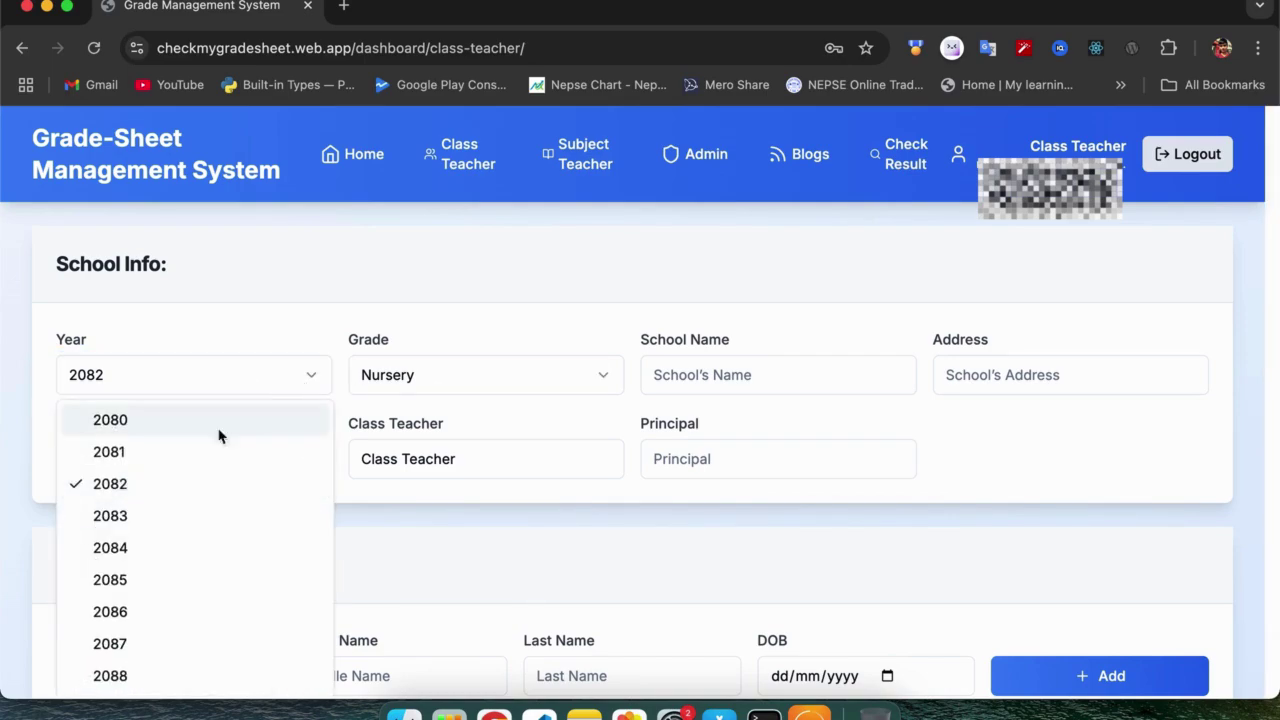
pyautogui.click(157, 488)
pyautogui.click(595, 380)
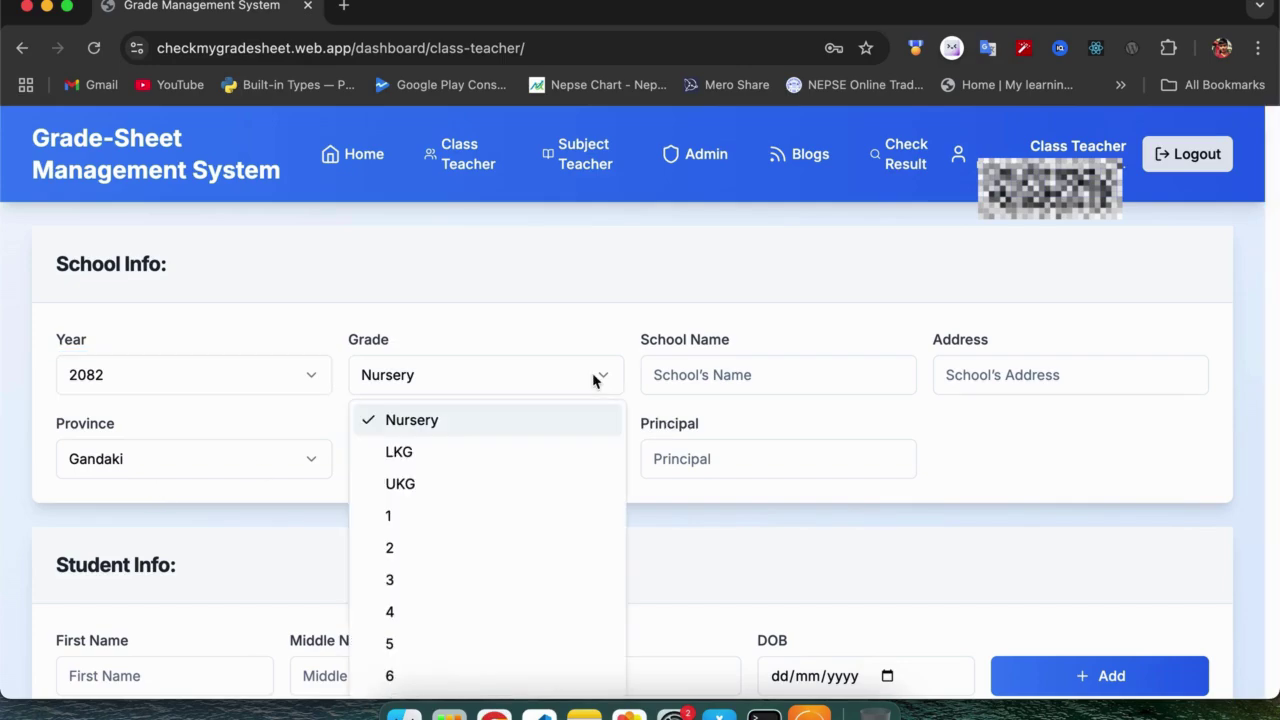
pyautogui.click(444, 520)
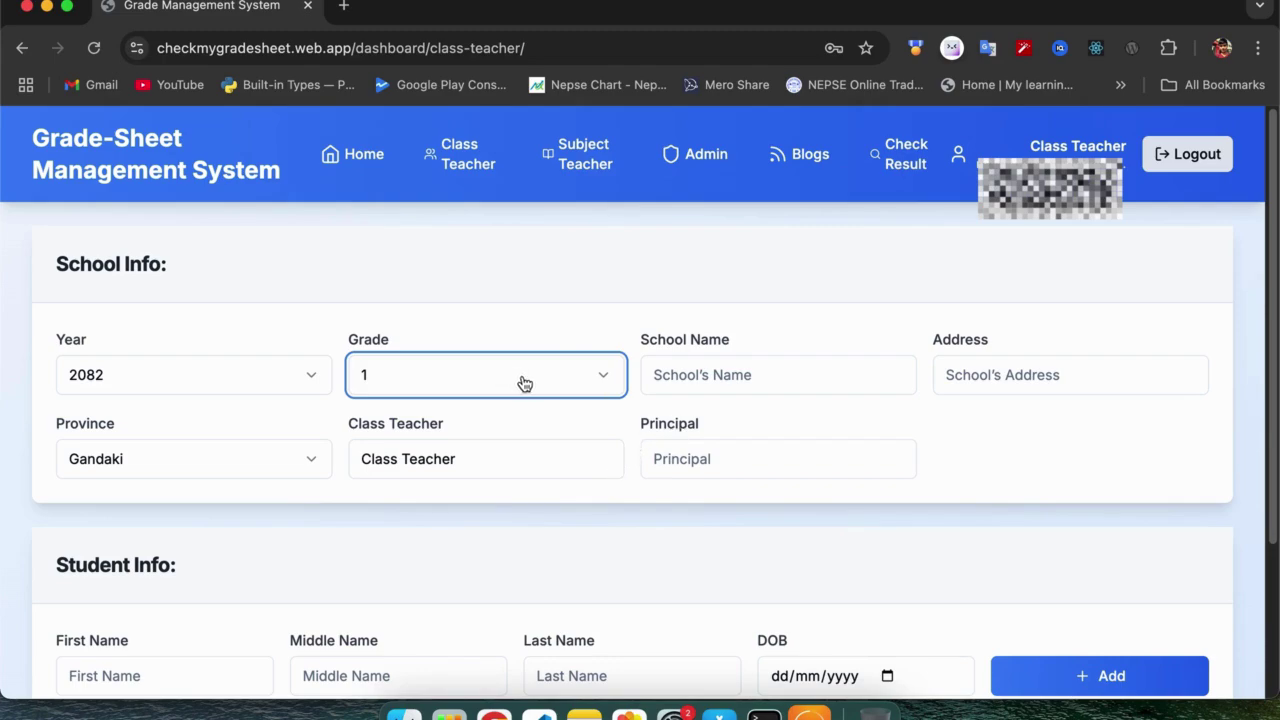
# Fill school name and address from suggestions, enter the class teacher's name, and pick the principal.
pyautogui.click(726, 373)
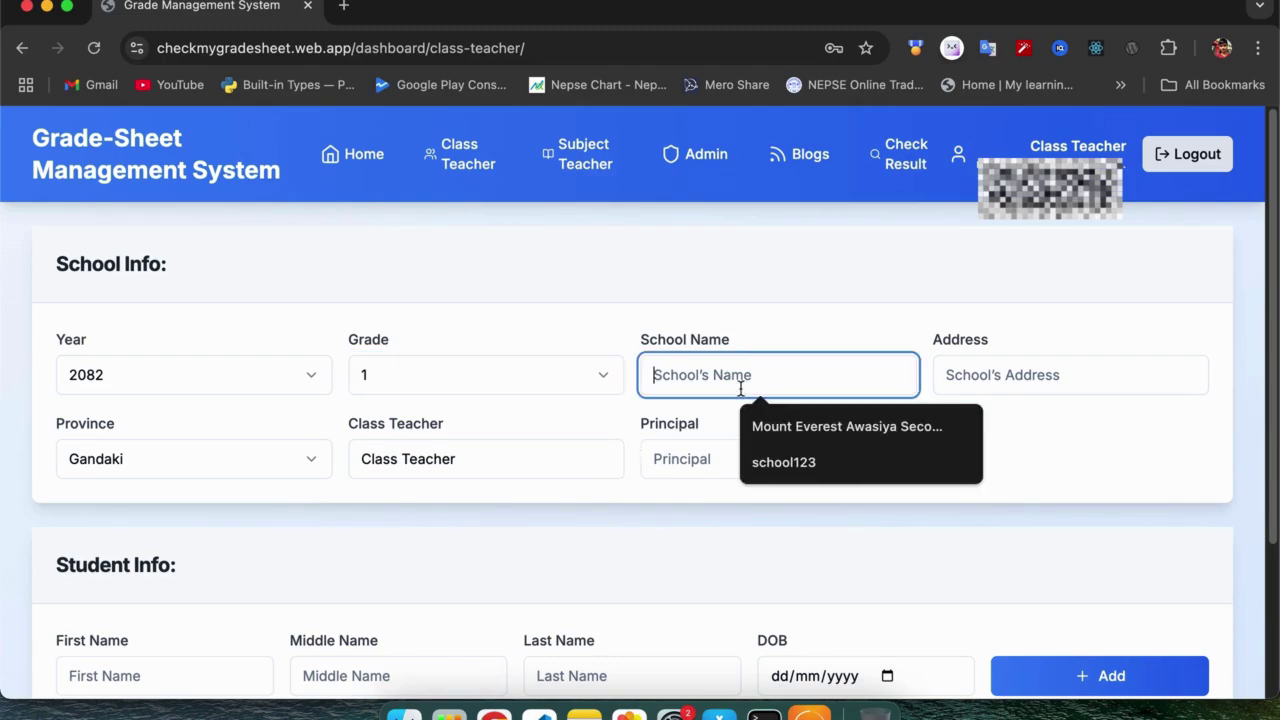
pyautogui.click(808, 433)
pyautogui.click(990, 374)
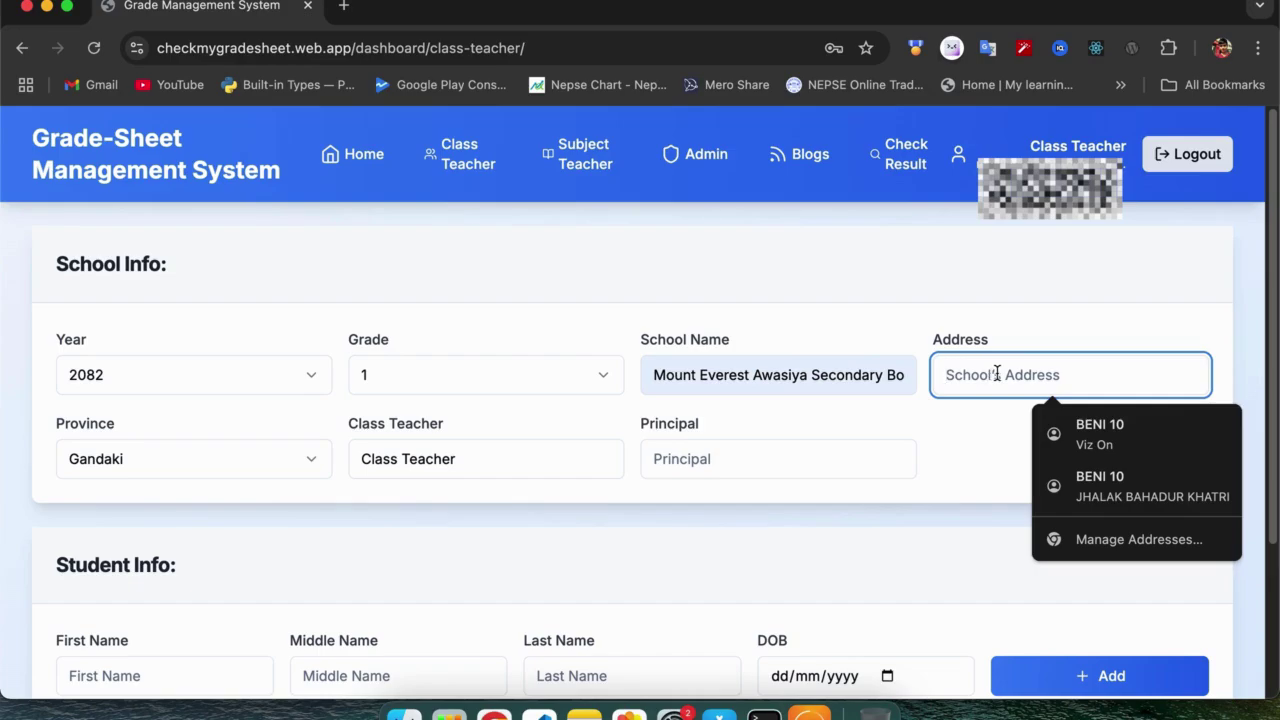
pyautogui.write('B')
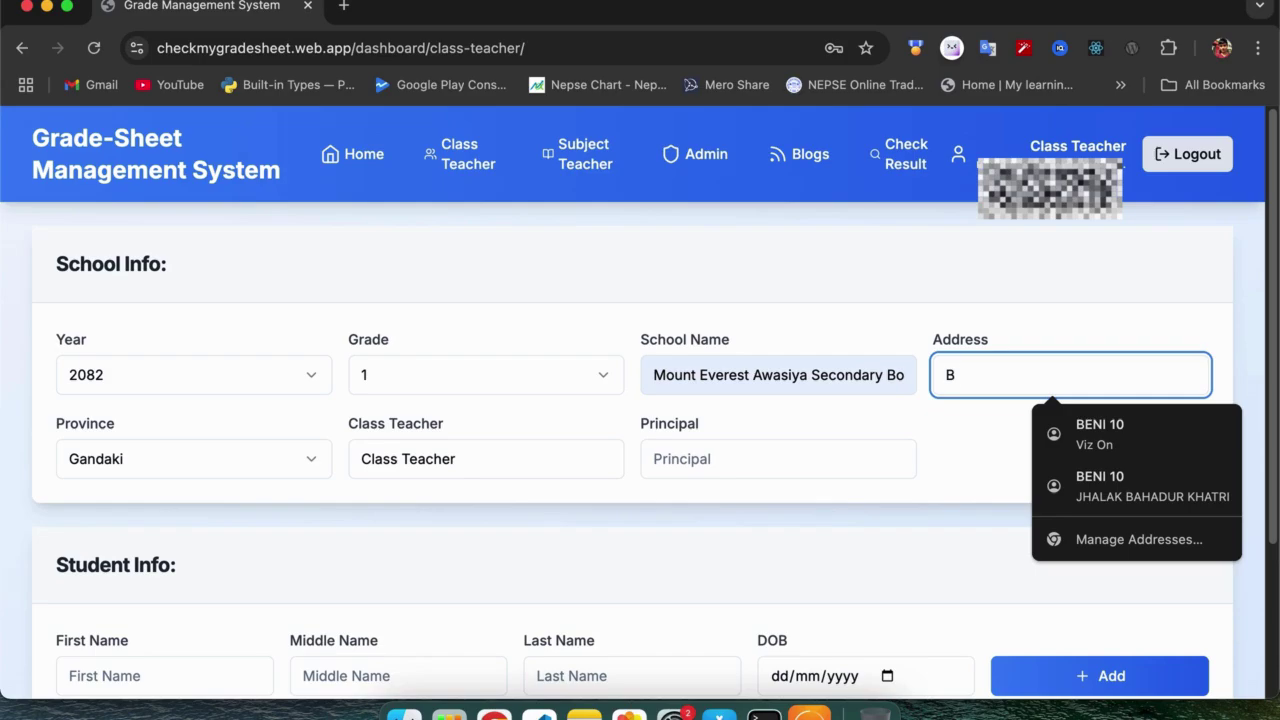
pyautogui.write('eni B')
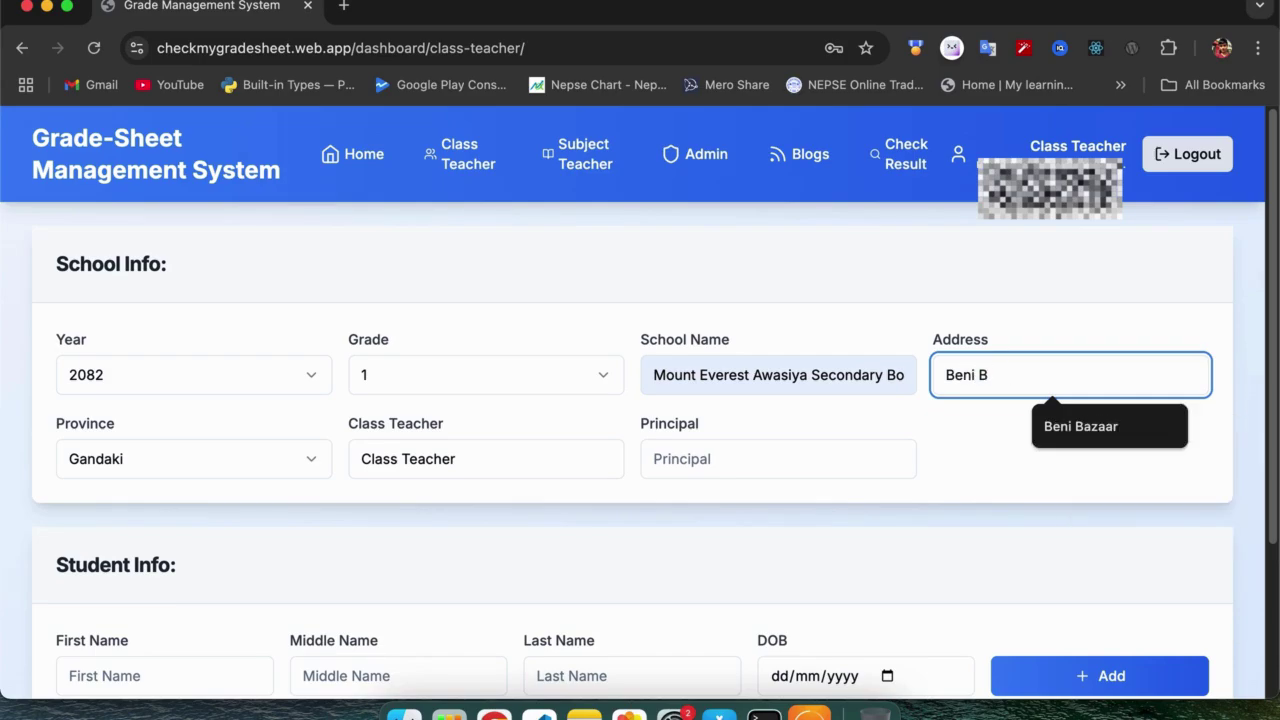
pyautogui.click(1097, 436)
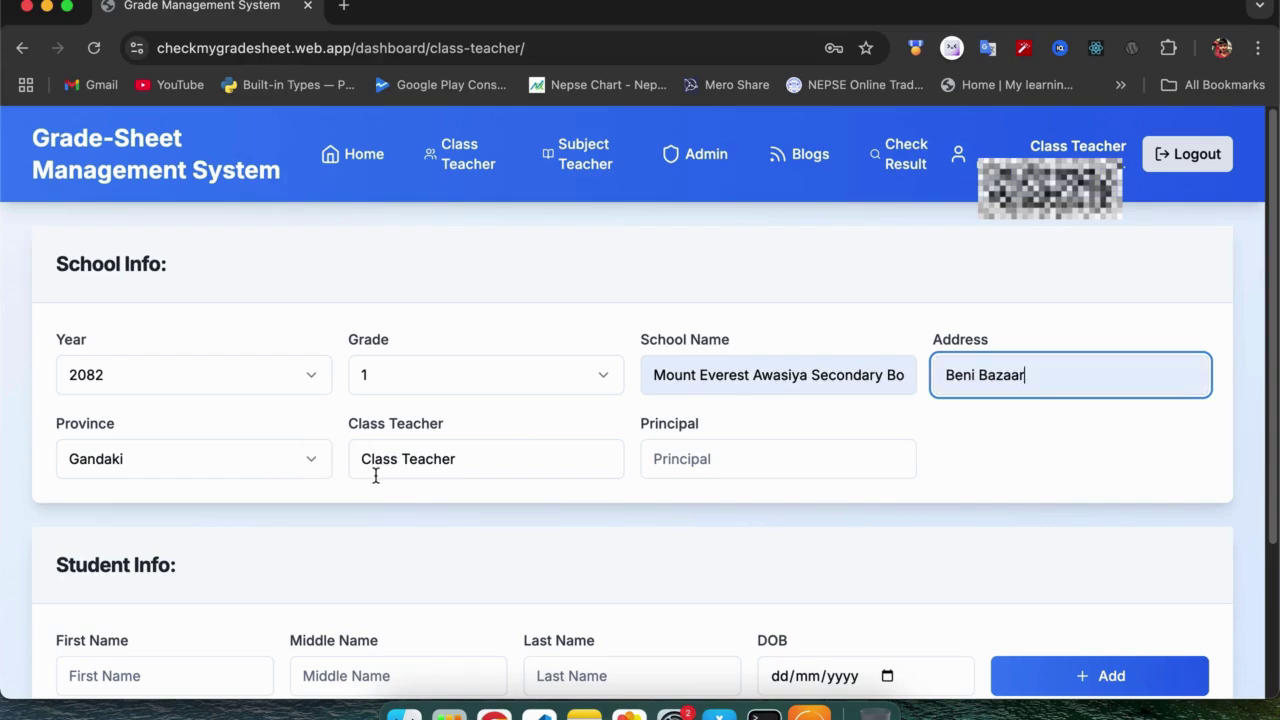
pyautogui.moveTo(483, 464); pyautogui.dragTo(308, 450)
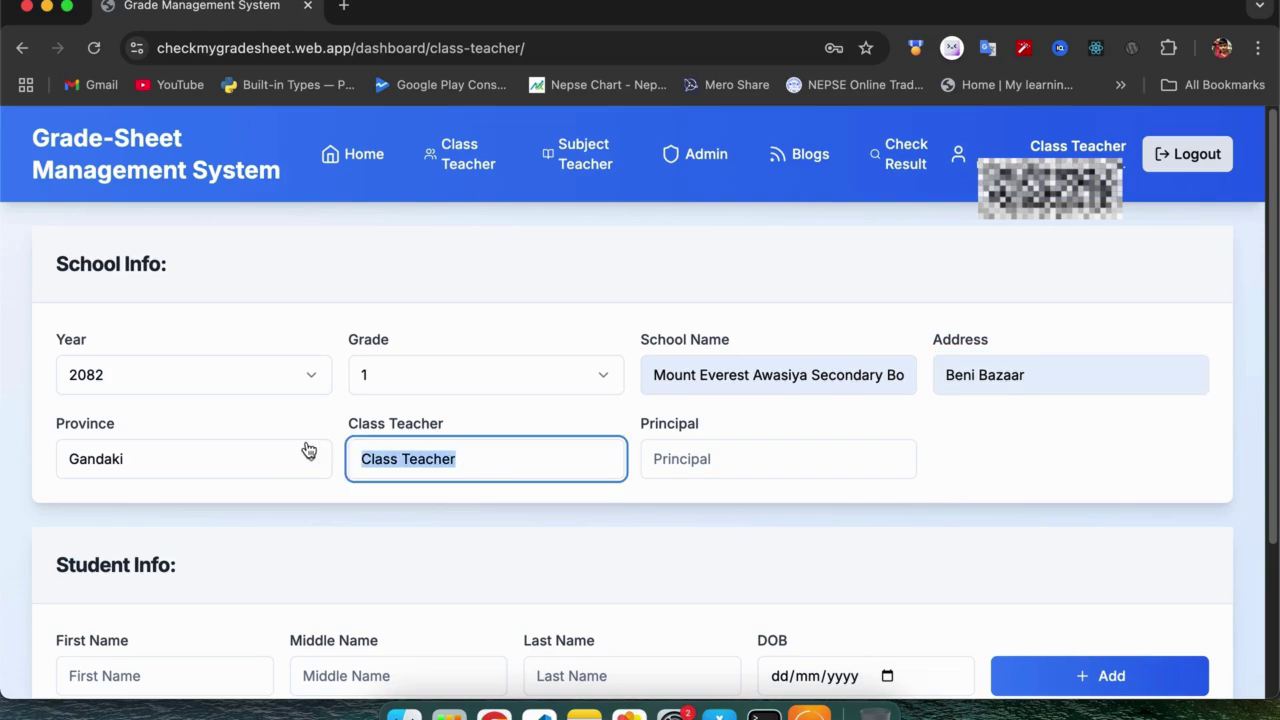
pyautogui.write('Victor')
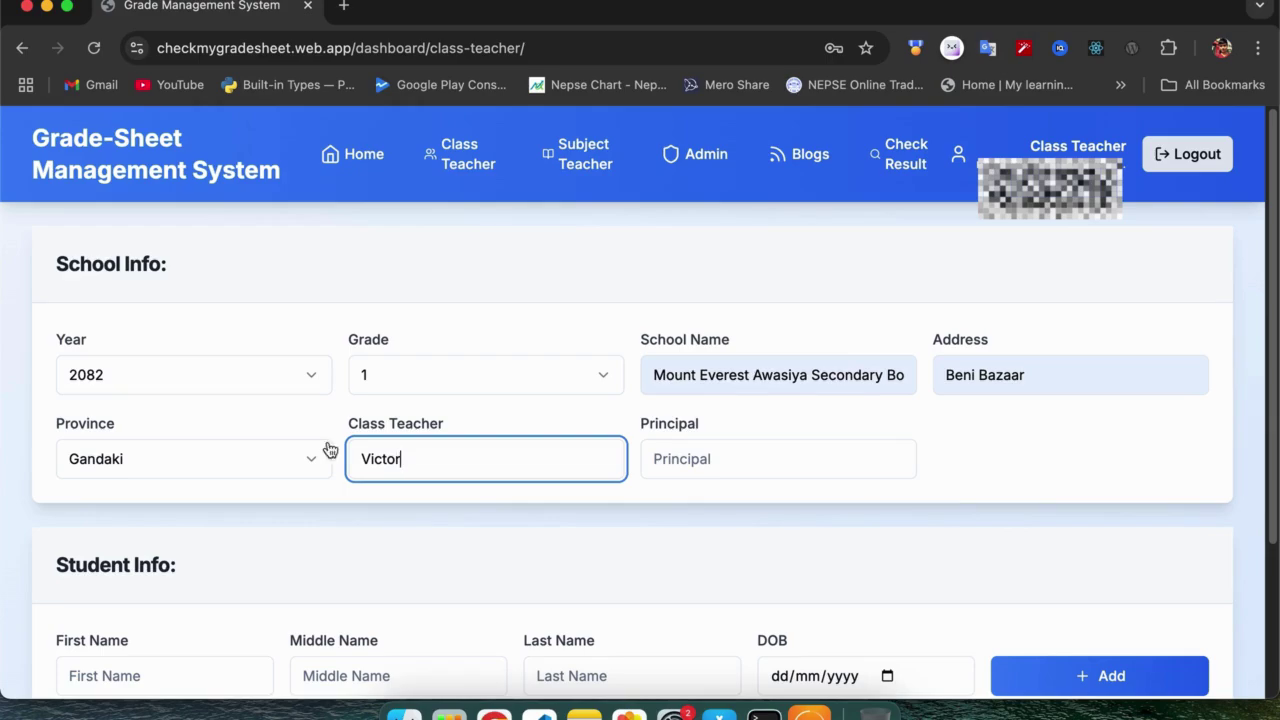
pyautogui.click(712, 452)
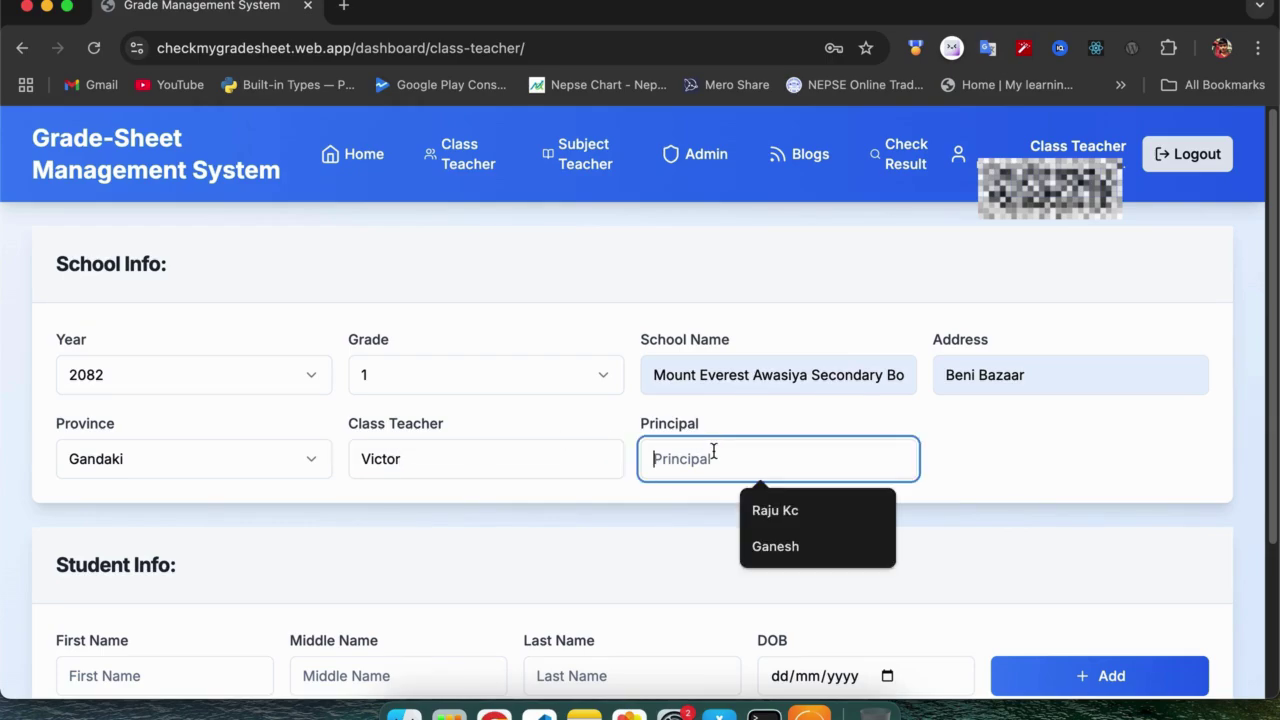
pyautogui.click(778, 512)
# Enter the new student's first and last name.
pyautogui.scroll(-3, 556, 521)
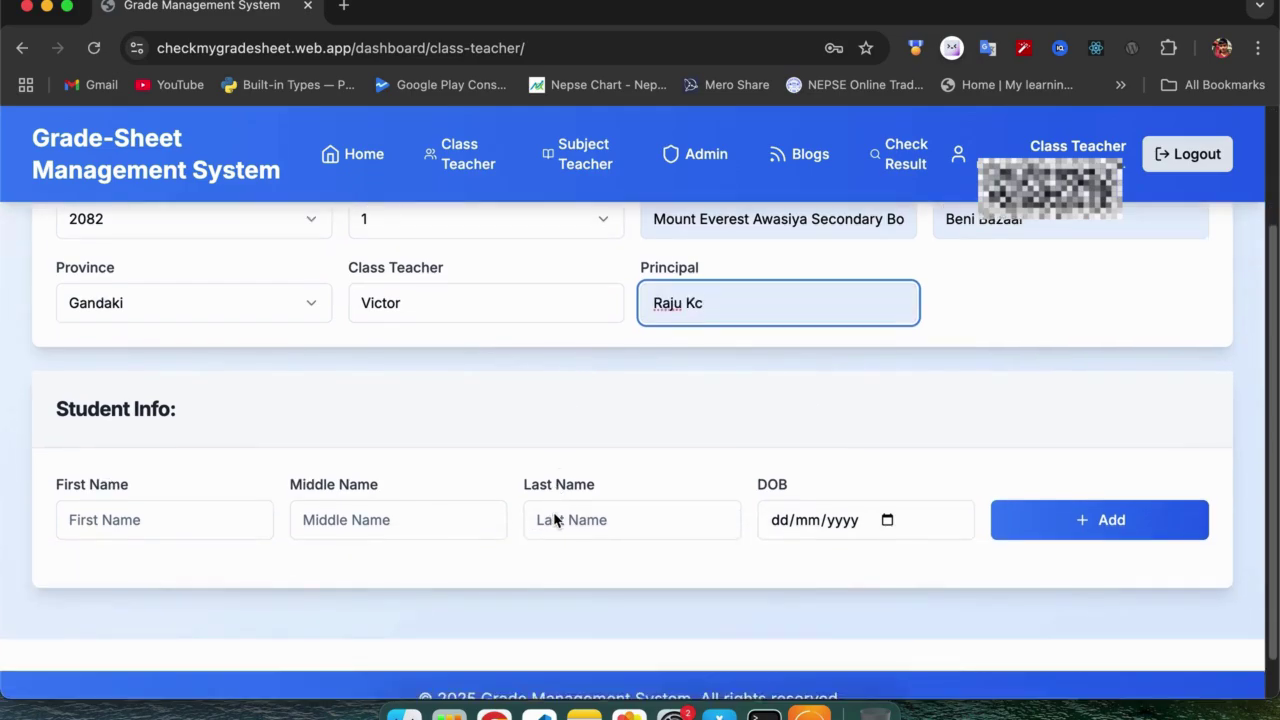
pyautogui.scroll(2, 594, 337)
pyautogui.scroll(2, 594, 337)
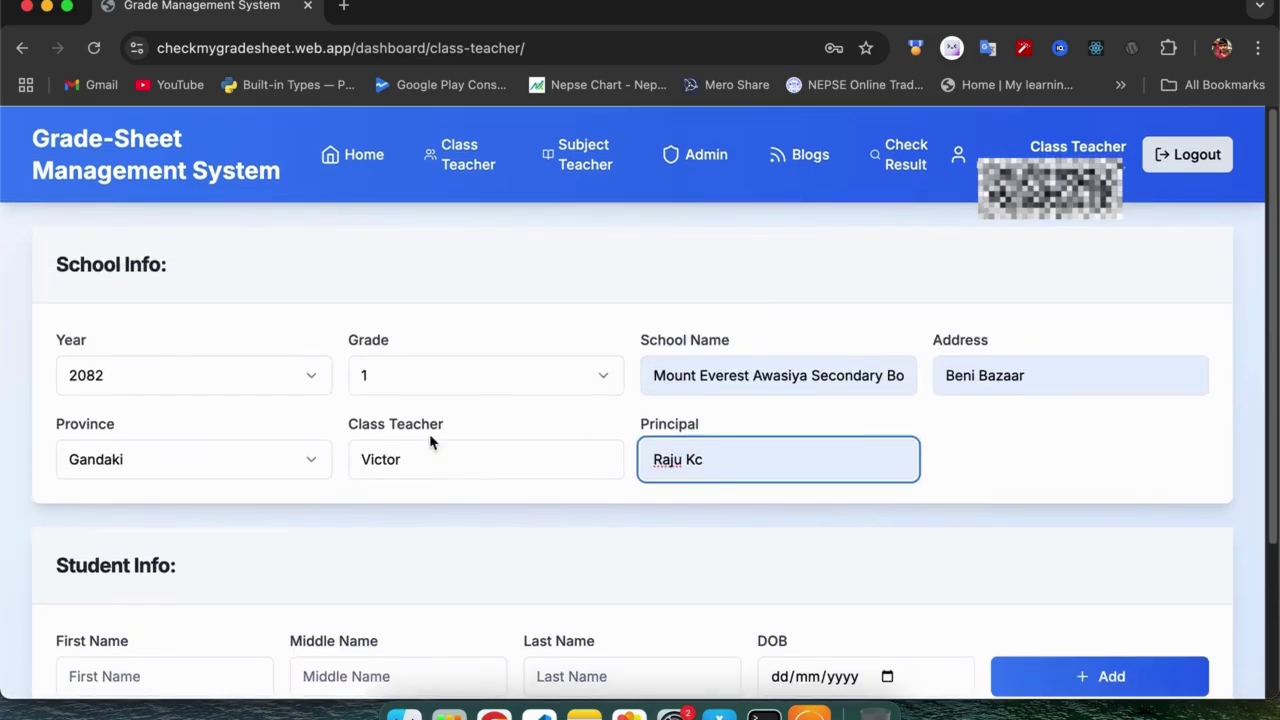
pyautogui.scroll(-1, 305, 403)
pyautogui.scroll(-3, 305, 403)
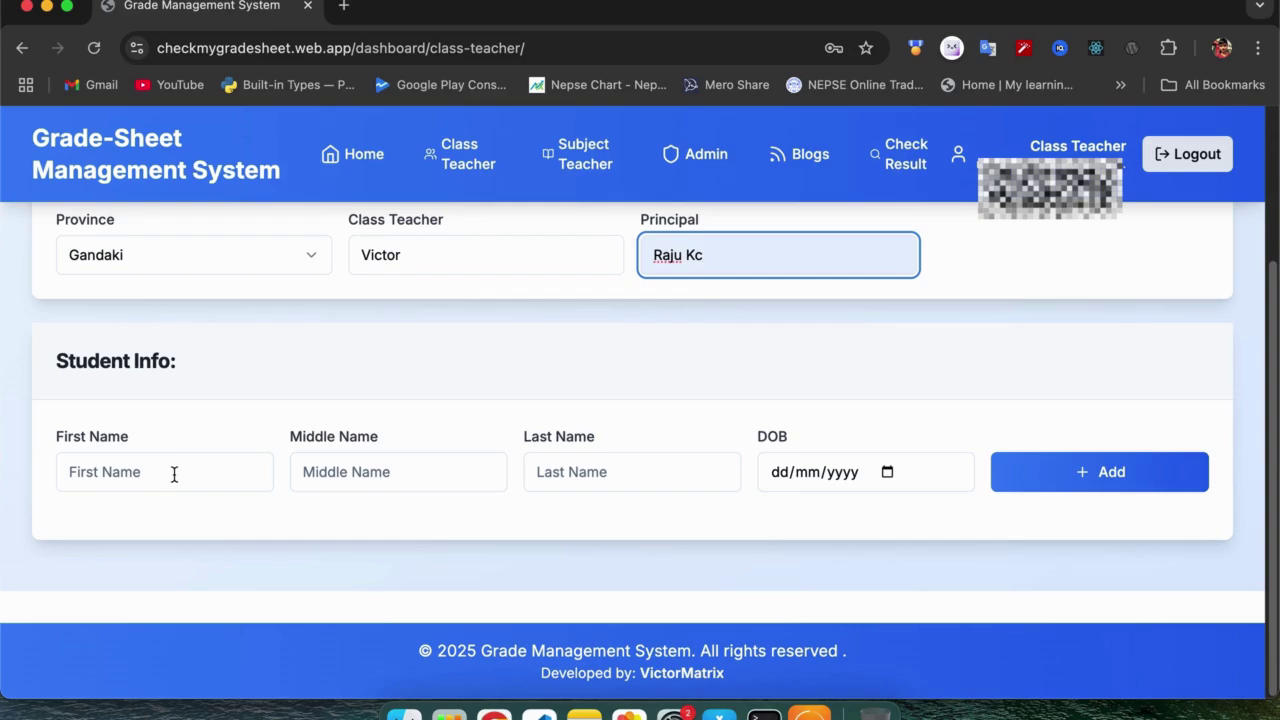
pyautogui.click(174, 475)
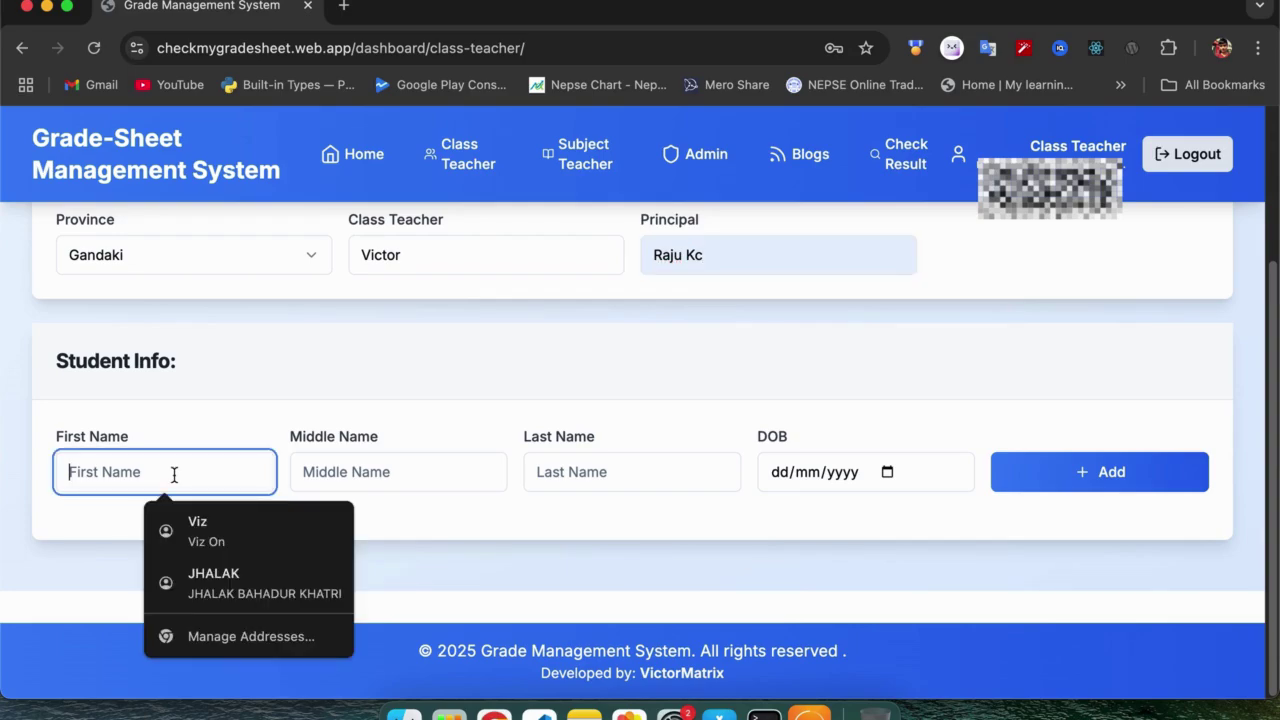
pyautogui.write('mi')
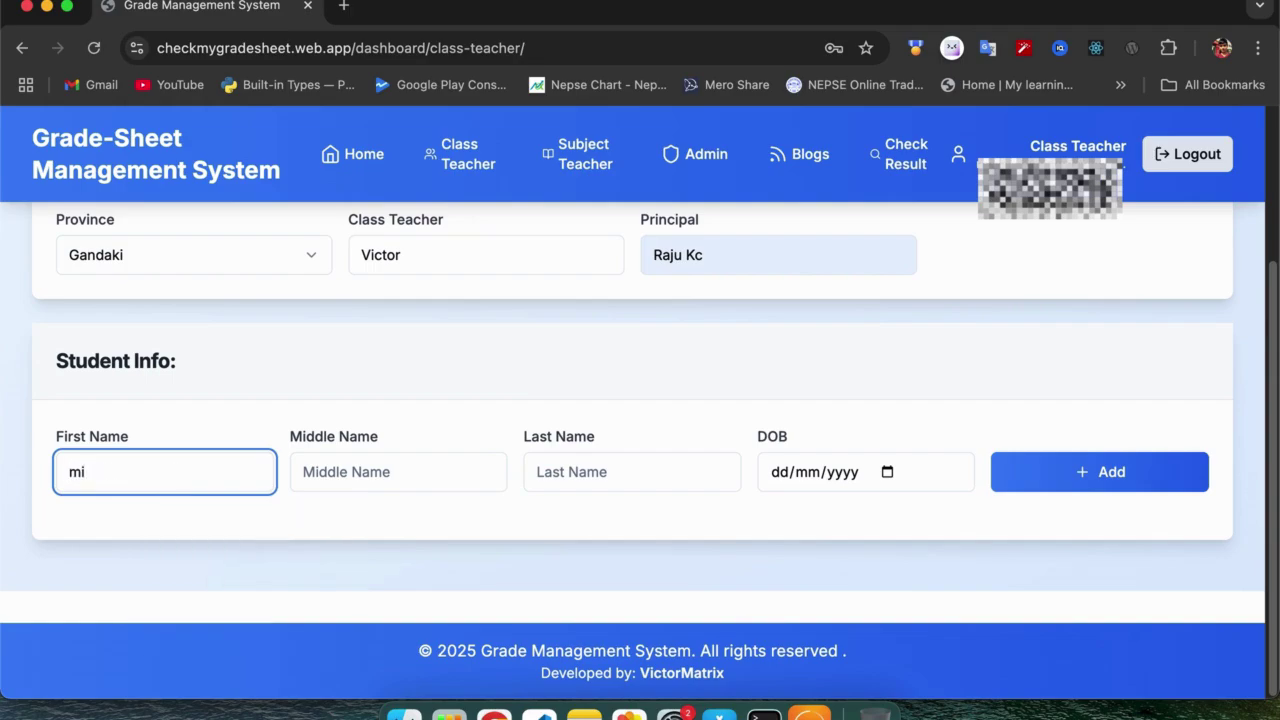
pyautogui.press('BackSpace')
pyautogui.press('BackSpace')
pyautogui.press('Tab')
pyautogui.press('Tab')
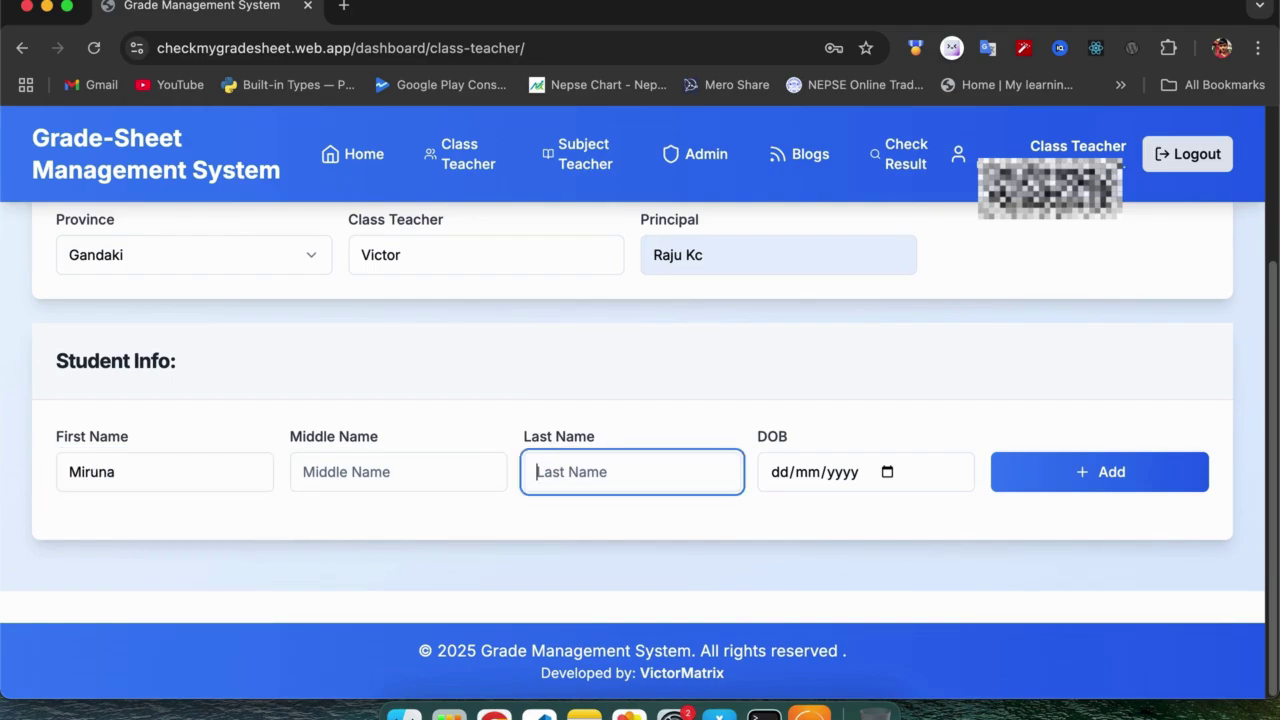
# Set the date of birth to 15 June 2022 and add the student to the class.
pyautogui.click(887, 472)
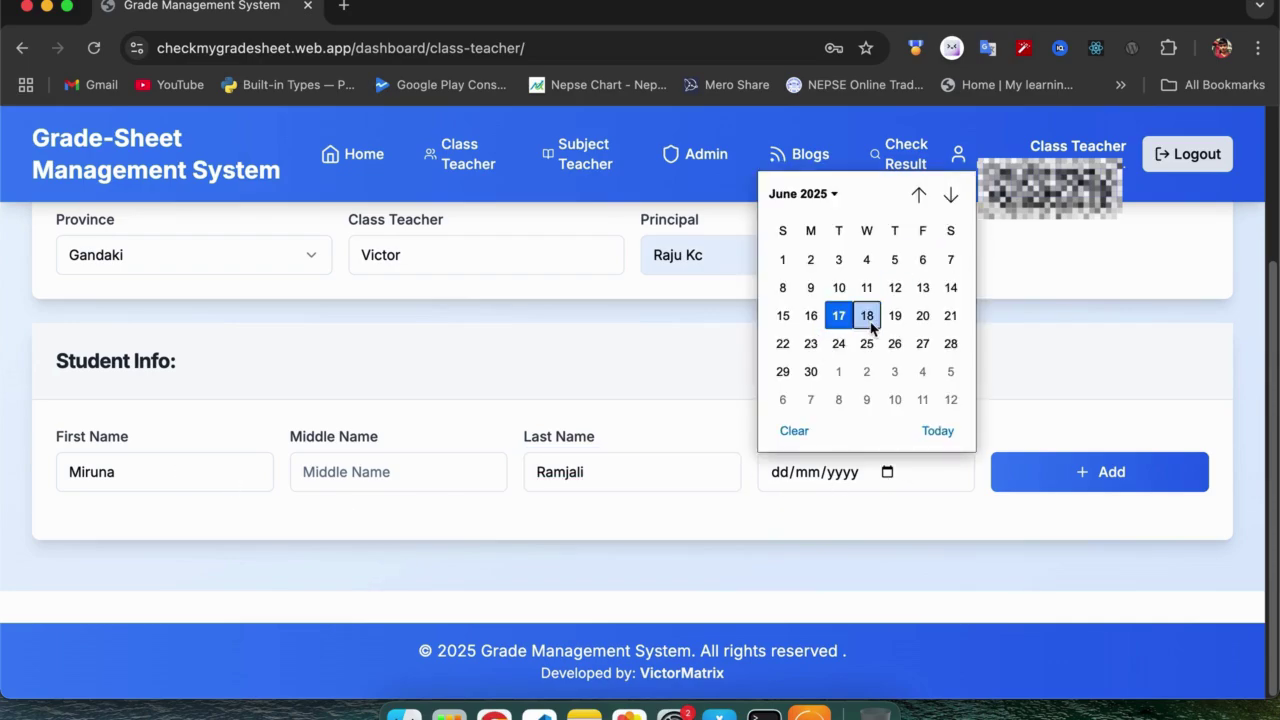
pyautogui.click(834, 195)
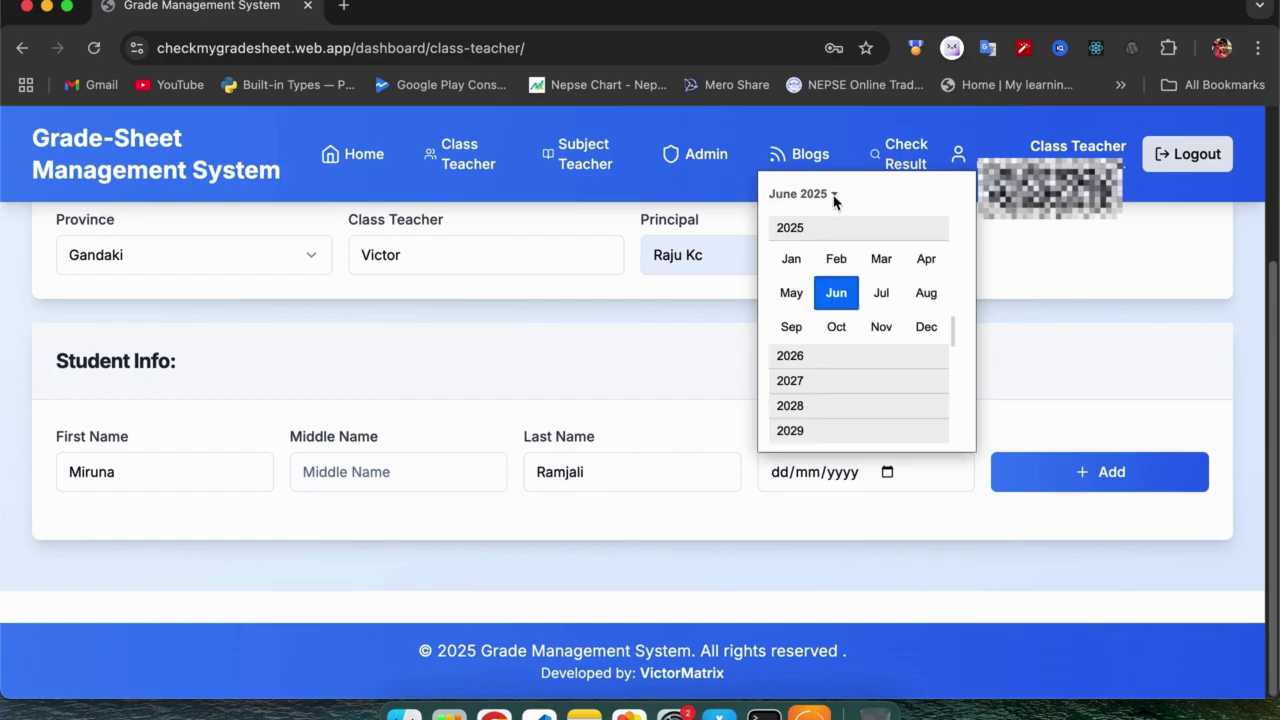
pyautogui.scroll(4, 830, 288)
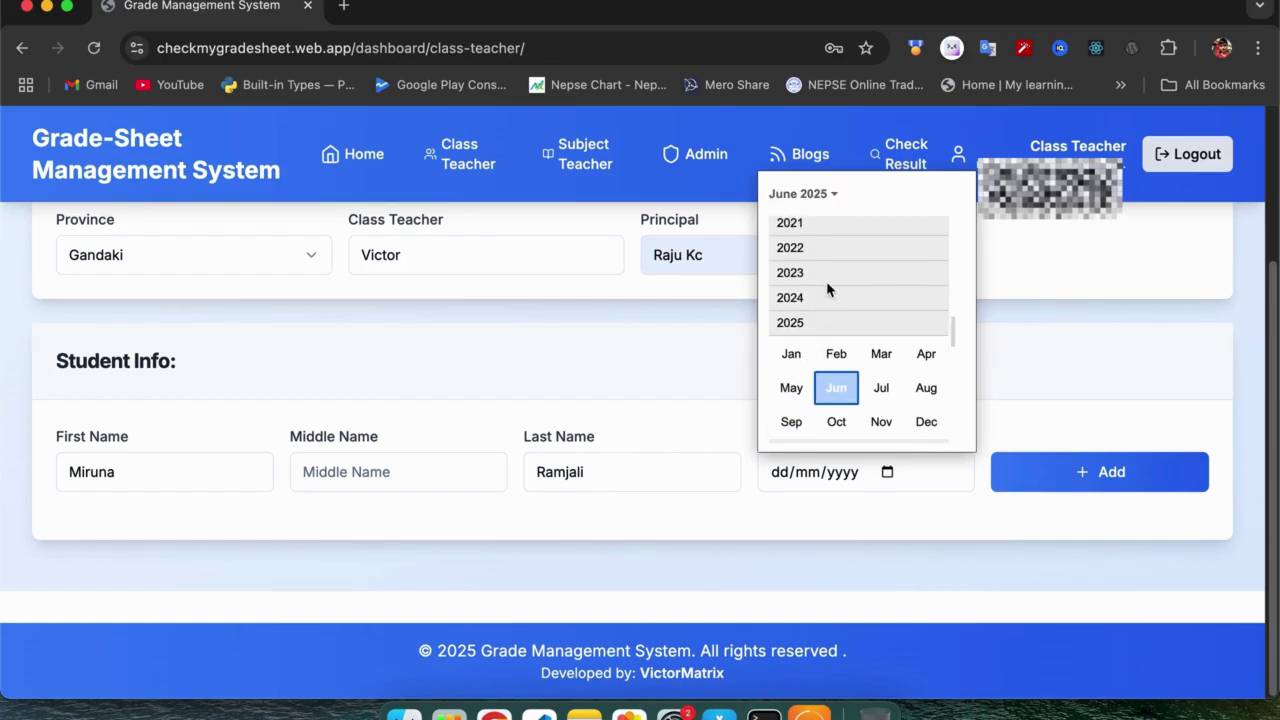
pyautogui.click(806, 249)
pyautogui.click(837, 289)
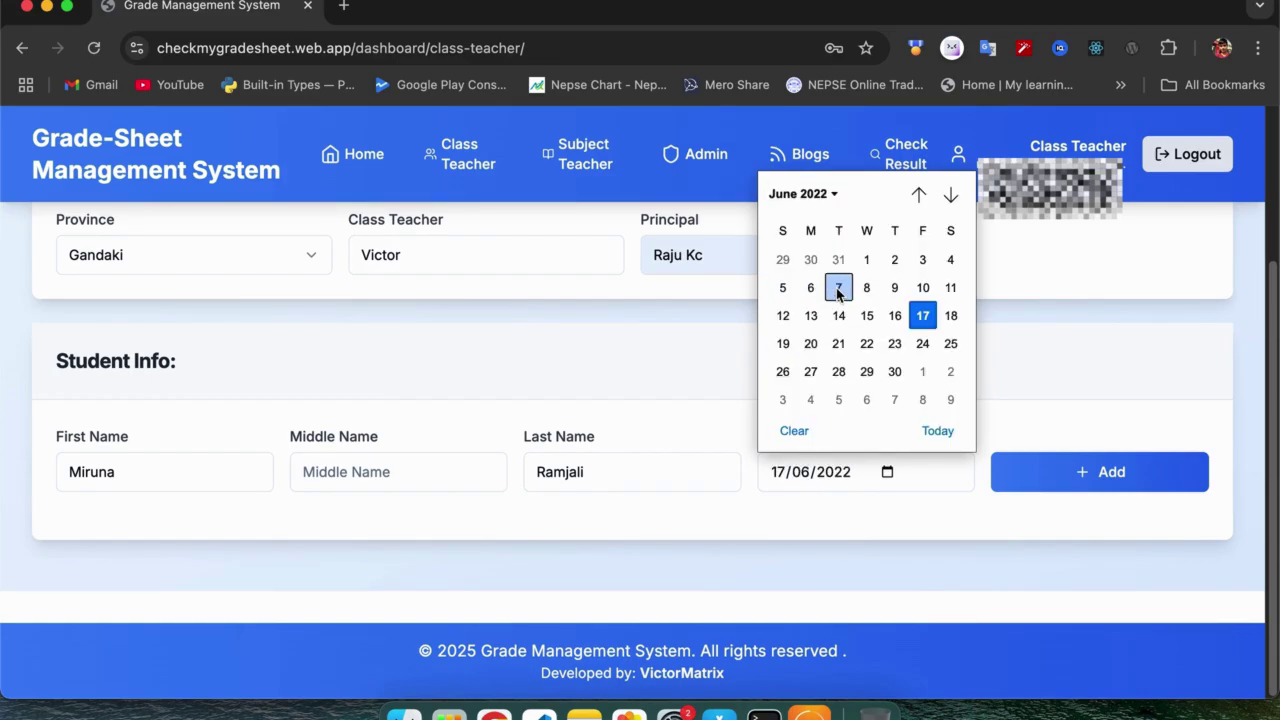
pyautogui.click(867, 318)
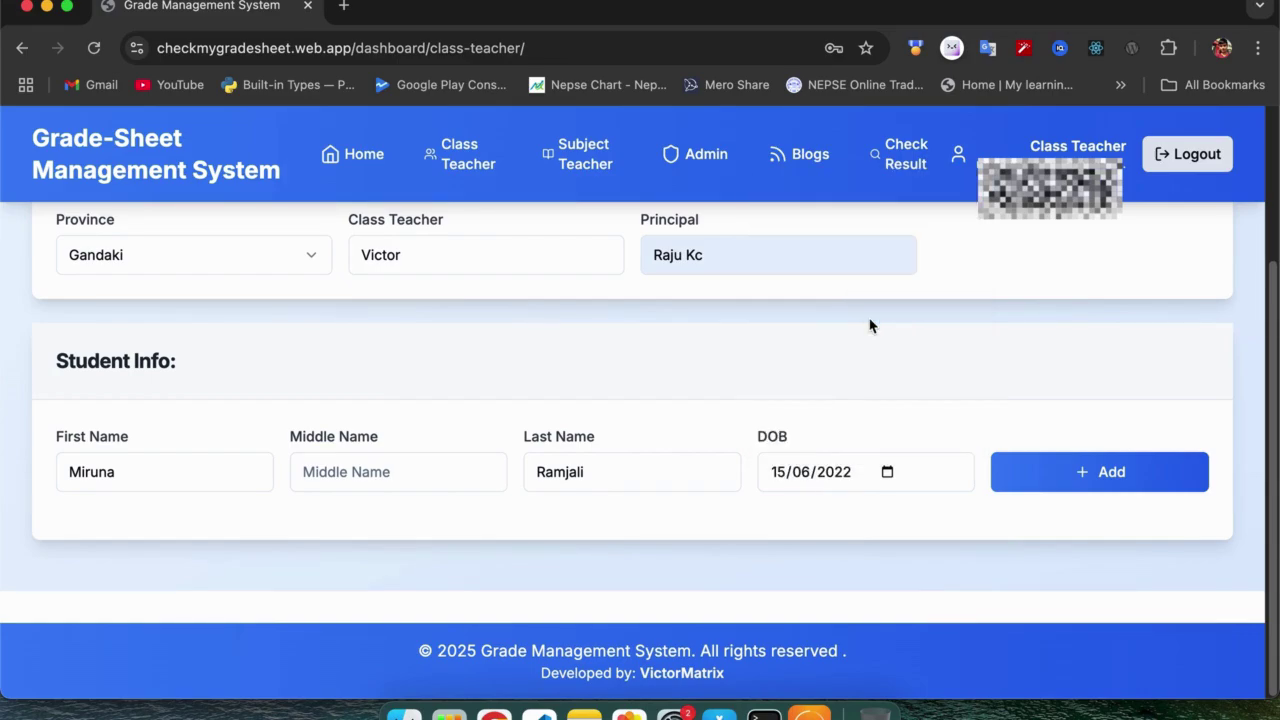
pyautogui.click(1030, 472)
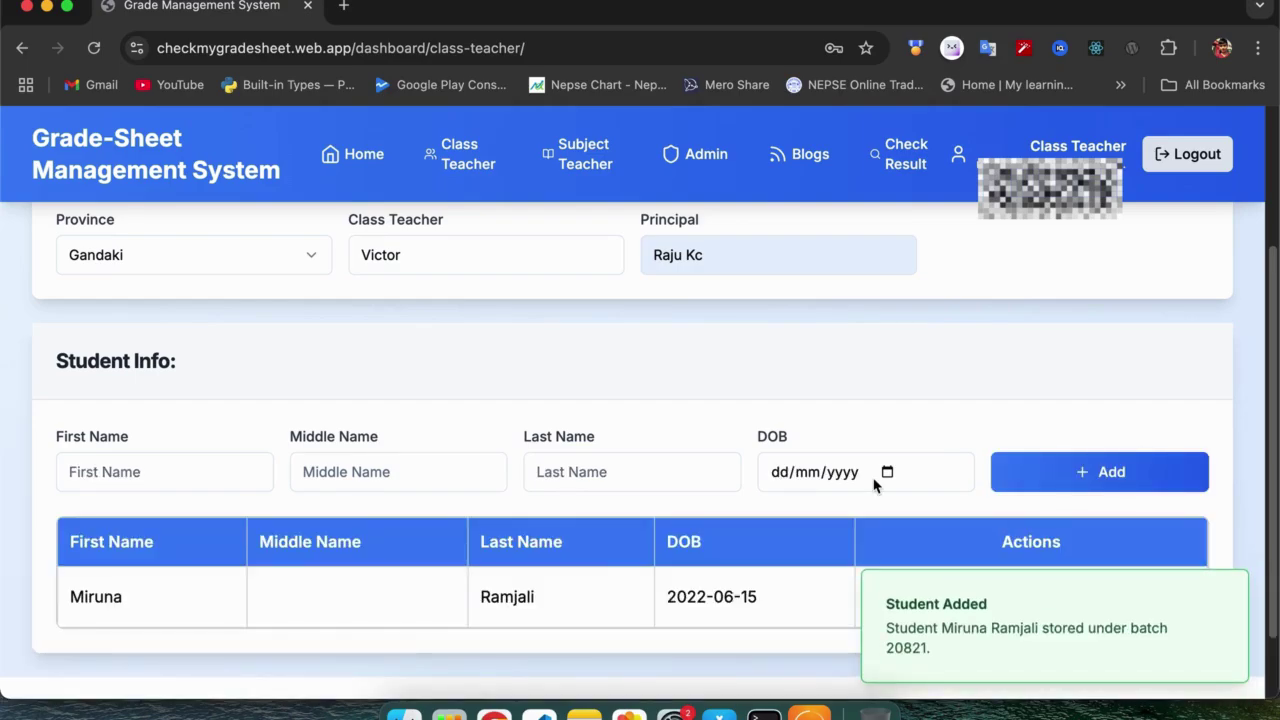
# Generate the new student's QR code and view the Student Entrance Card below.
pyautogui.scroll(-2, 873, 485)
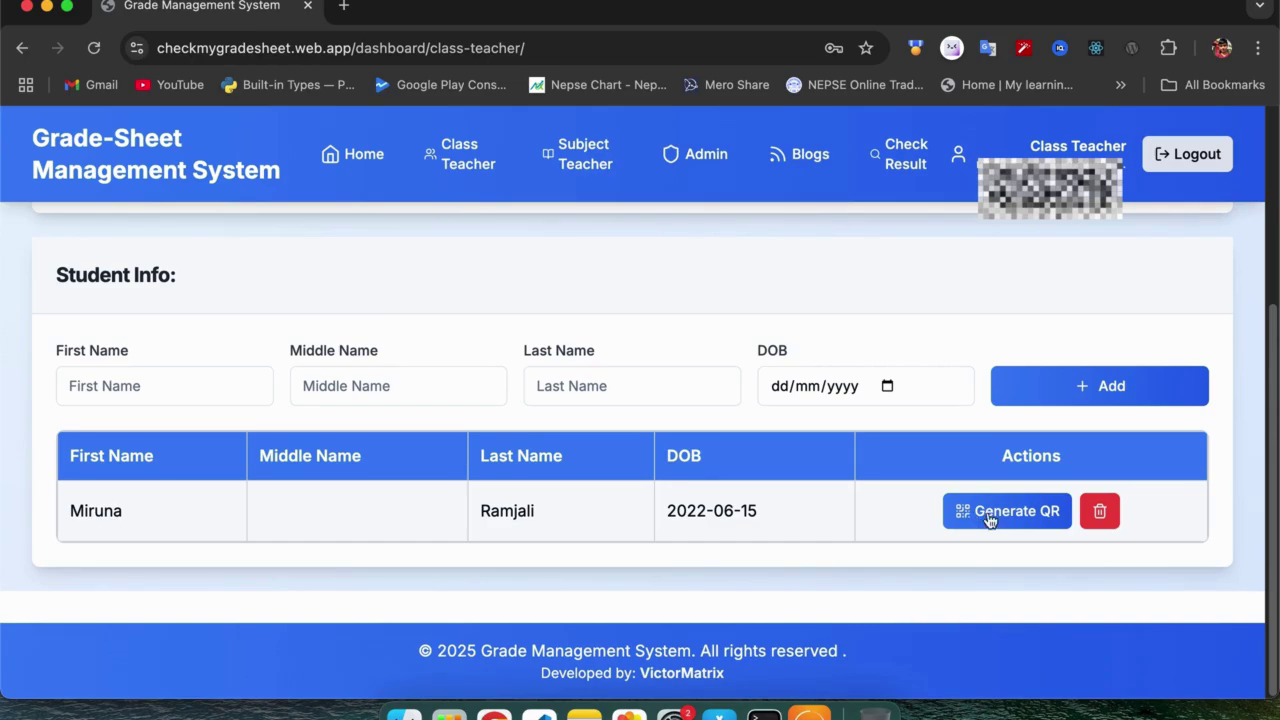
pyautogui.click(988, 518)
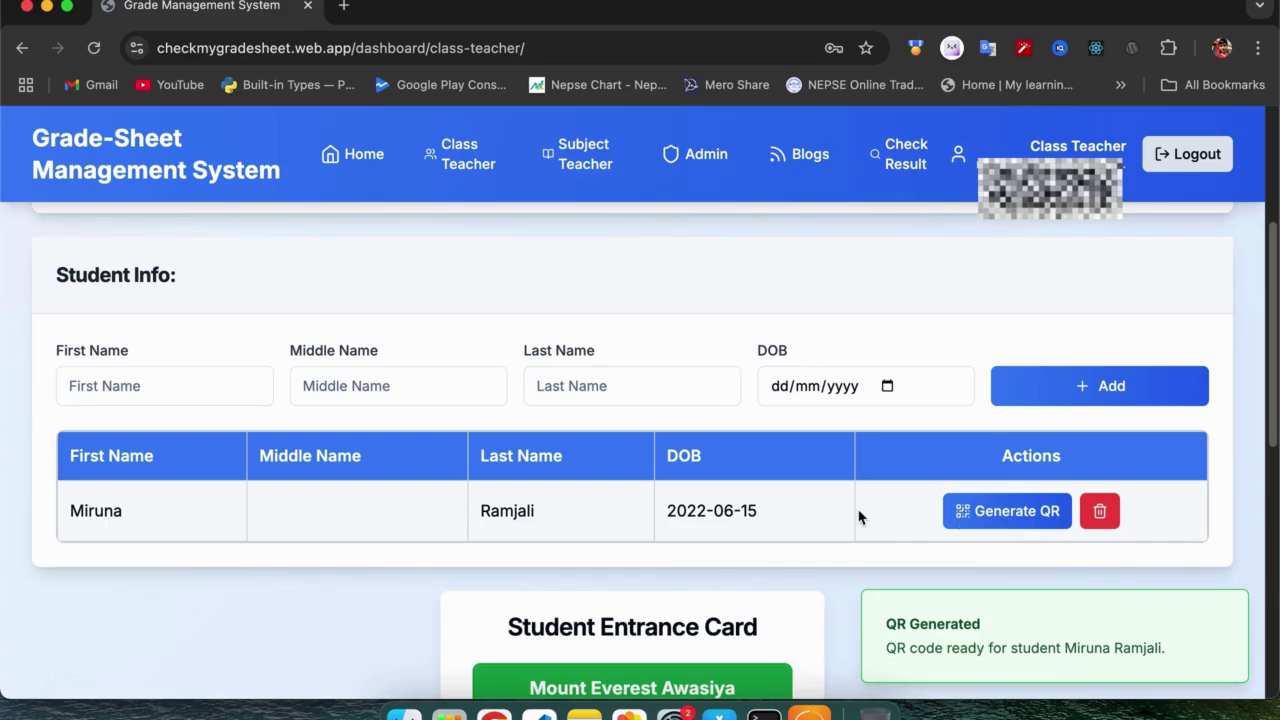
pyautogui.scroll(-5, 859, 517)
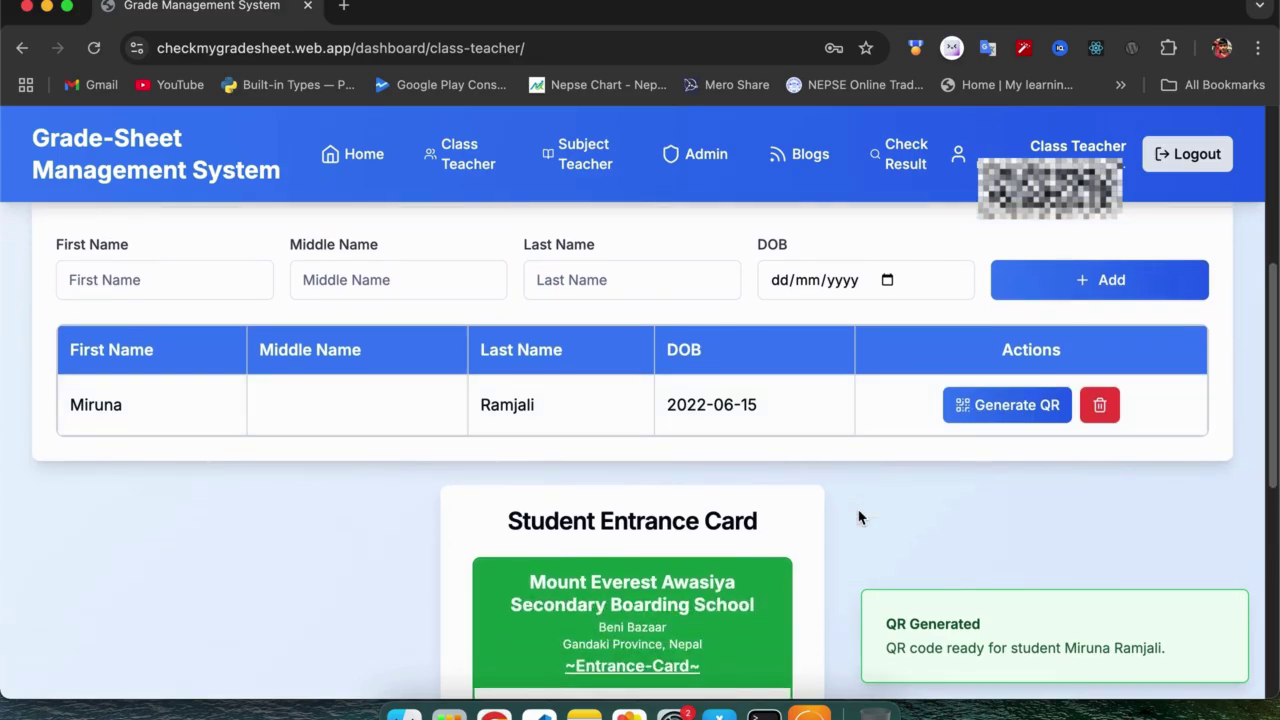
pyautogui.scroll(-1, 859, 517)
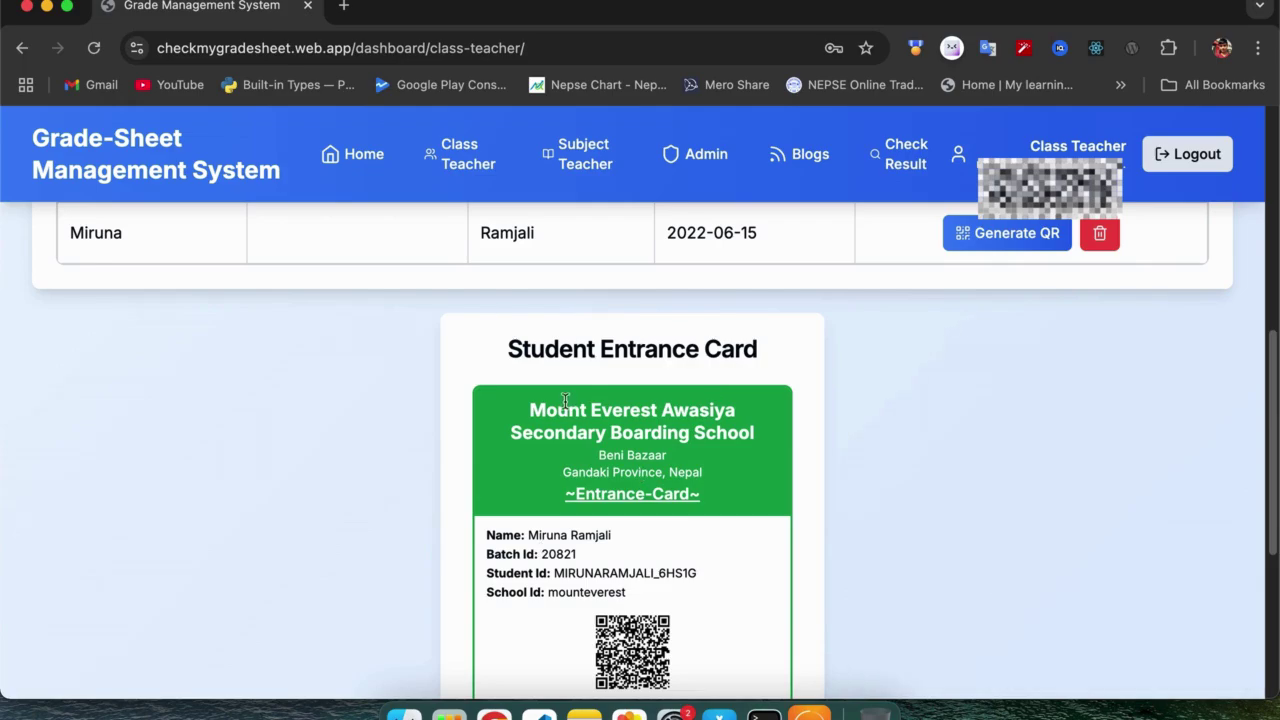
pyautogui.scroll(-3, 656, 392)
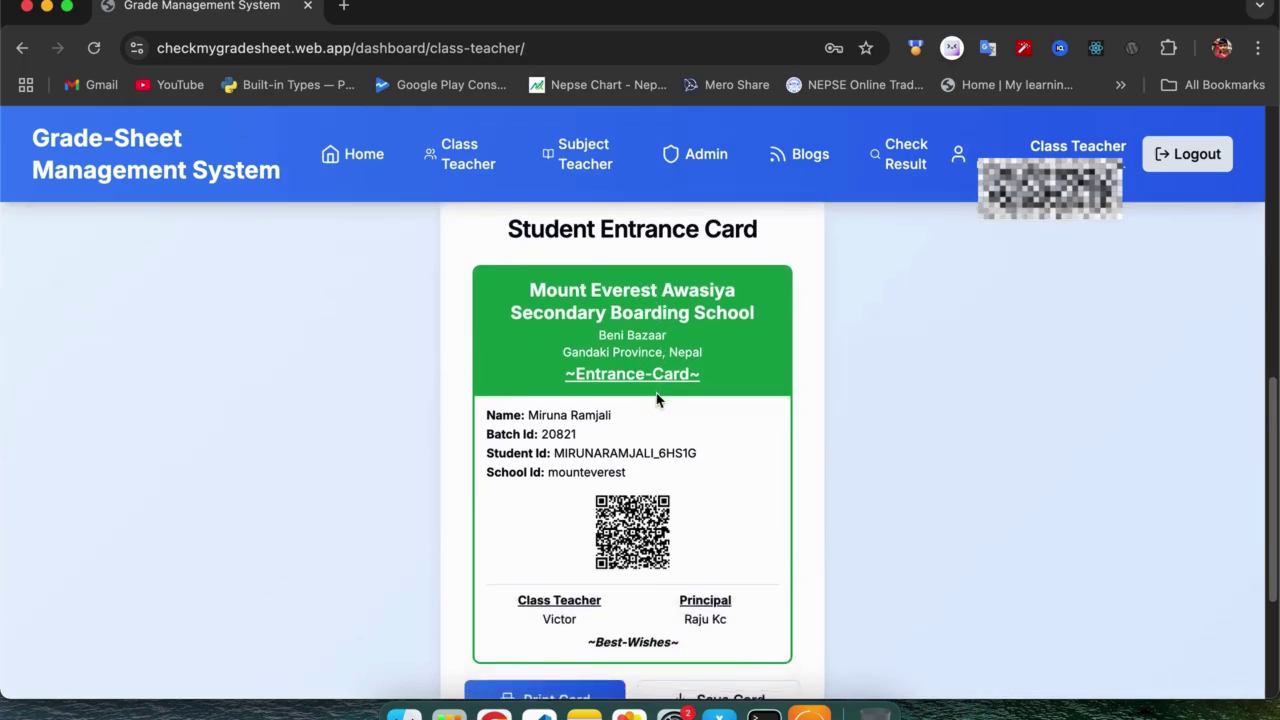
pyautogui.scroll(-1, 675, 512)
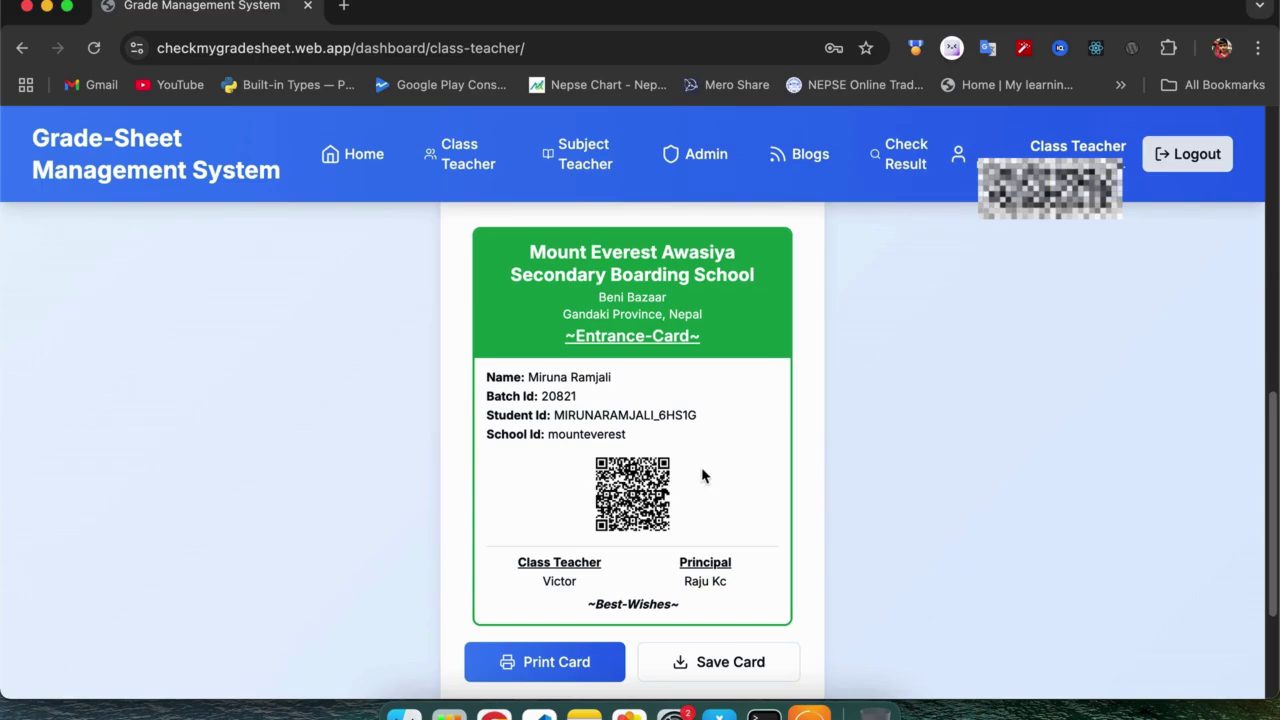
pyautogui.scroll(-1, 703, 476)
pyautogui.scroll(2, 703, 476)
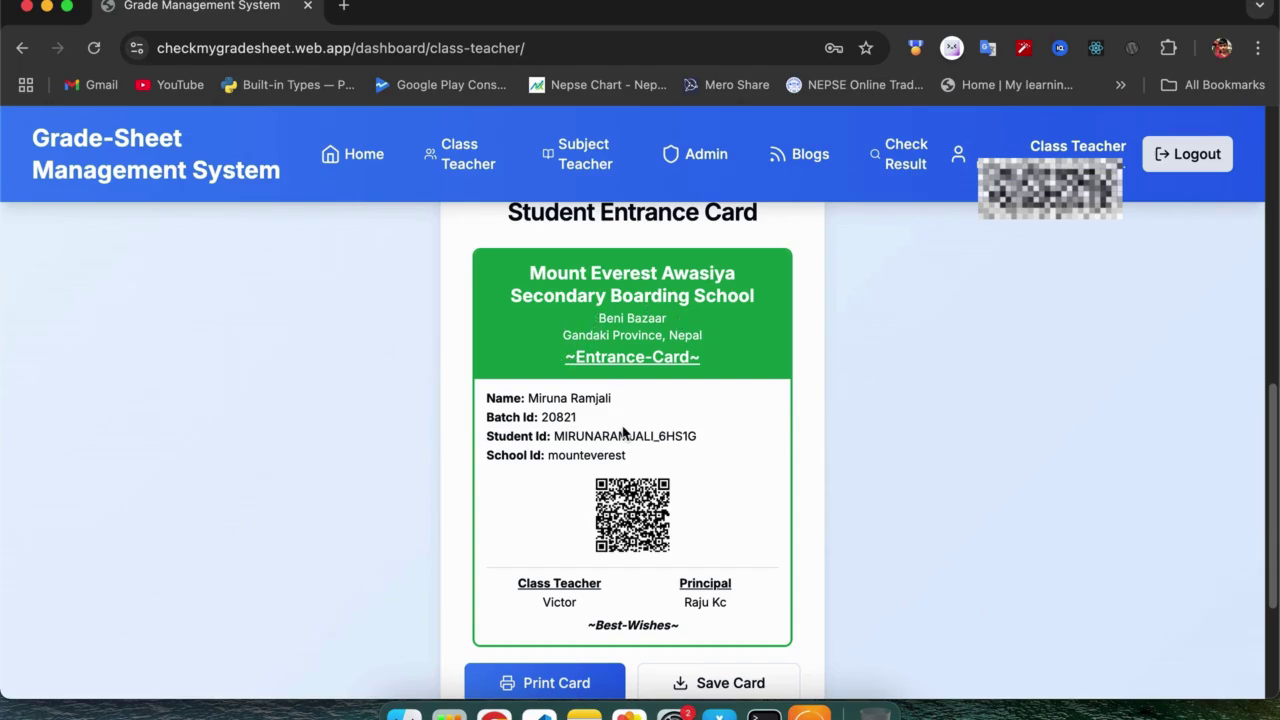
pyautogui.scroll(-1, 591, 527)
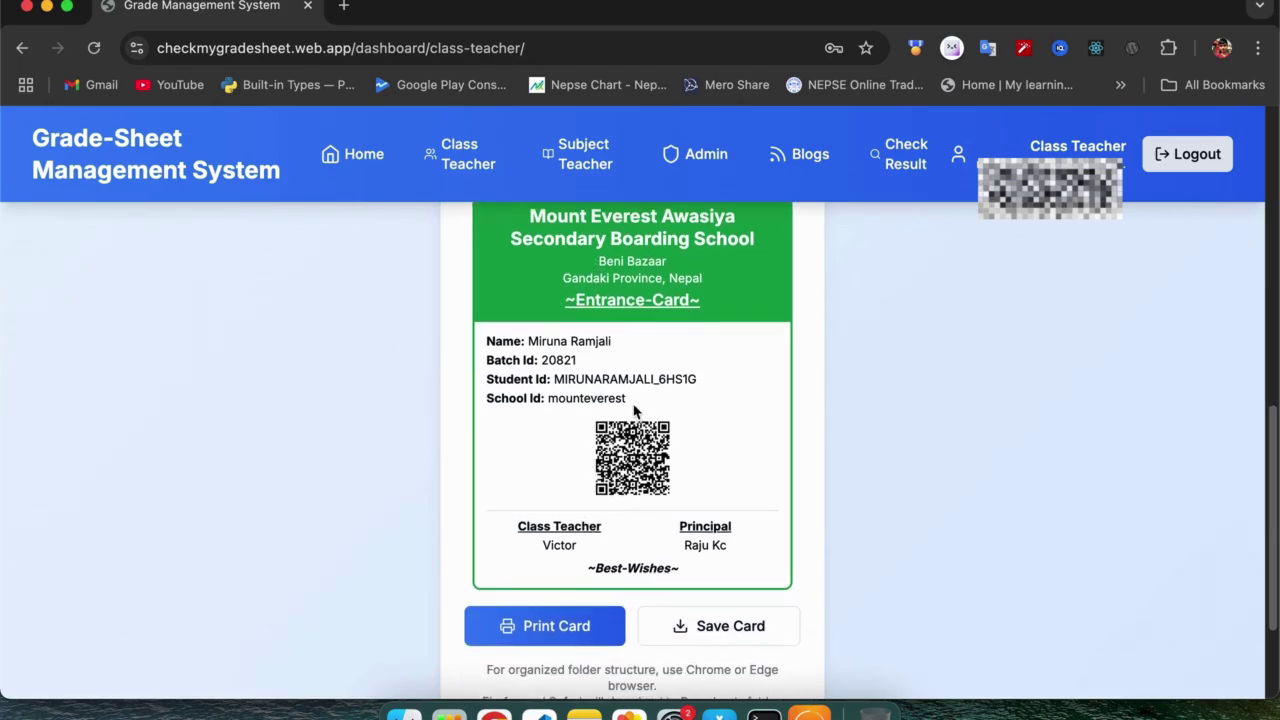
pyautogui.scroll(1, 634, 405)
pyautogui.scroll(-2, 663, 458)
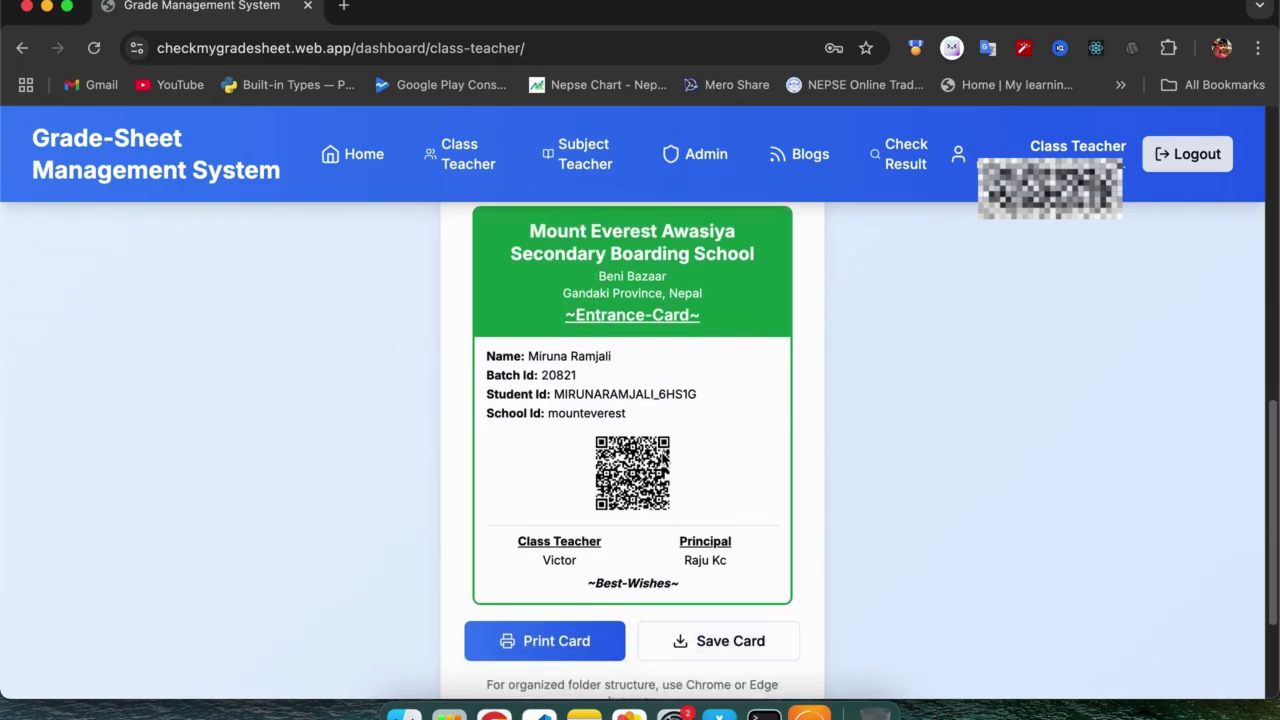
pyautogui.scroll(-2, 663, 458)
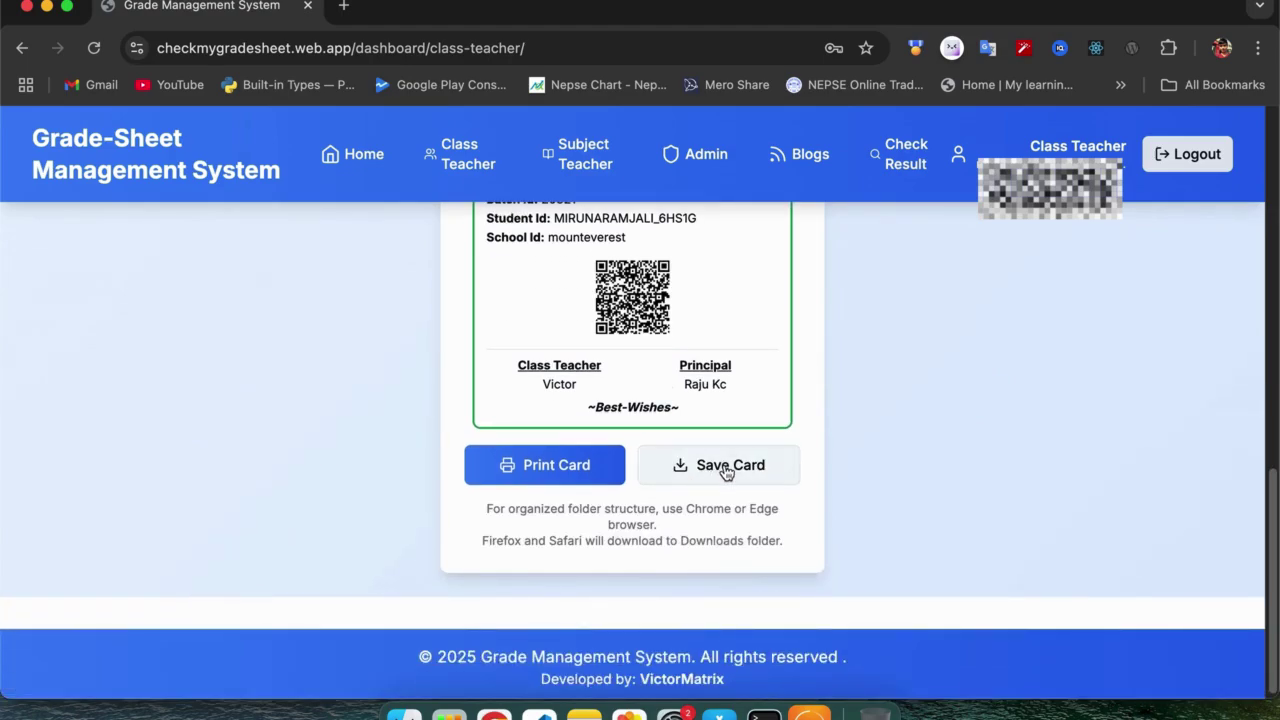
# Save the entrance card, choosing the school folder on the Desktop as destination.
pyautogui.click(726, 470)
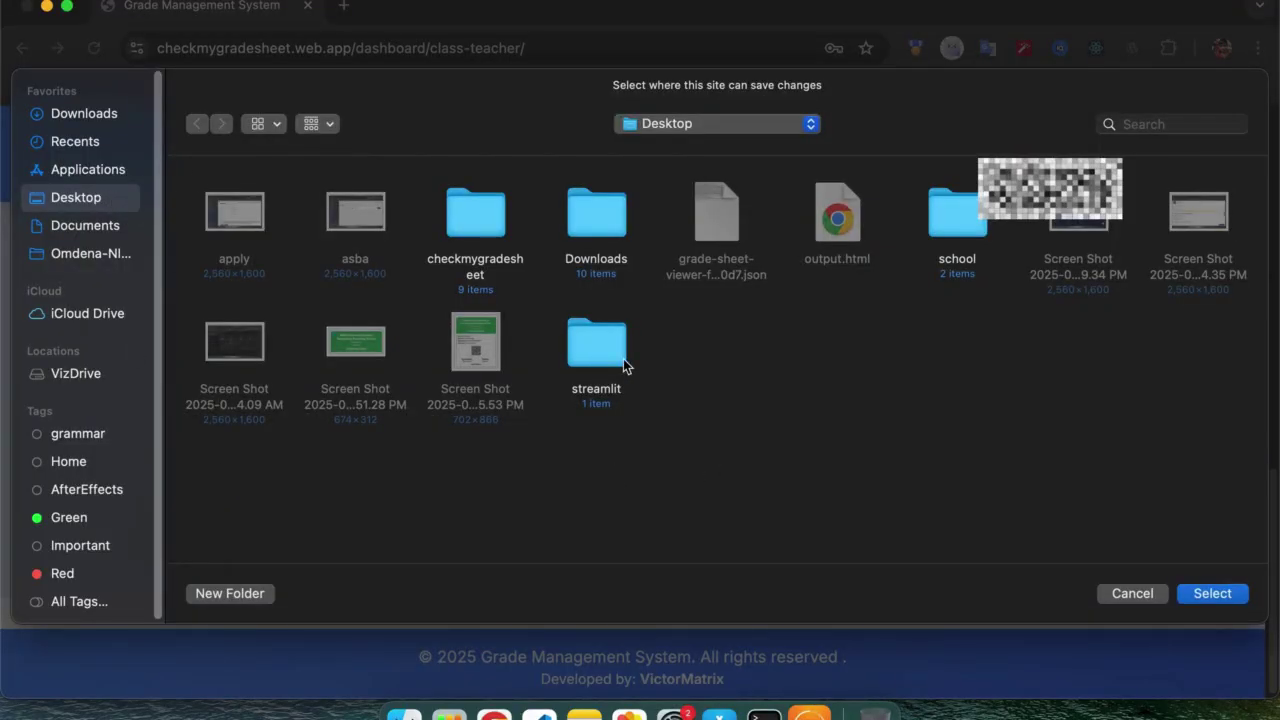
pyautogui.click(974, 221)
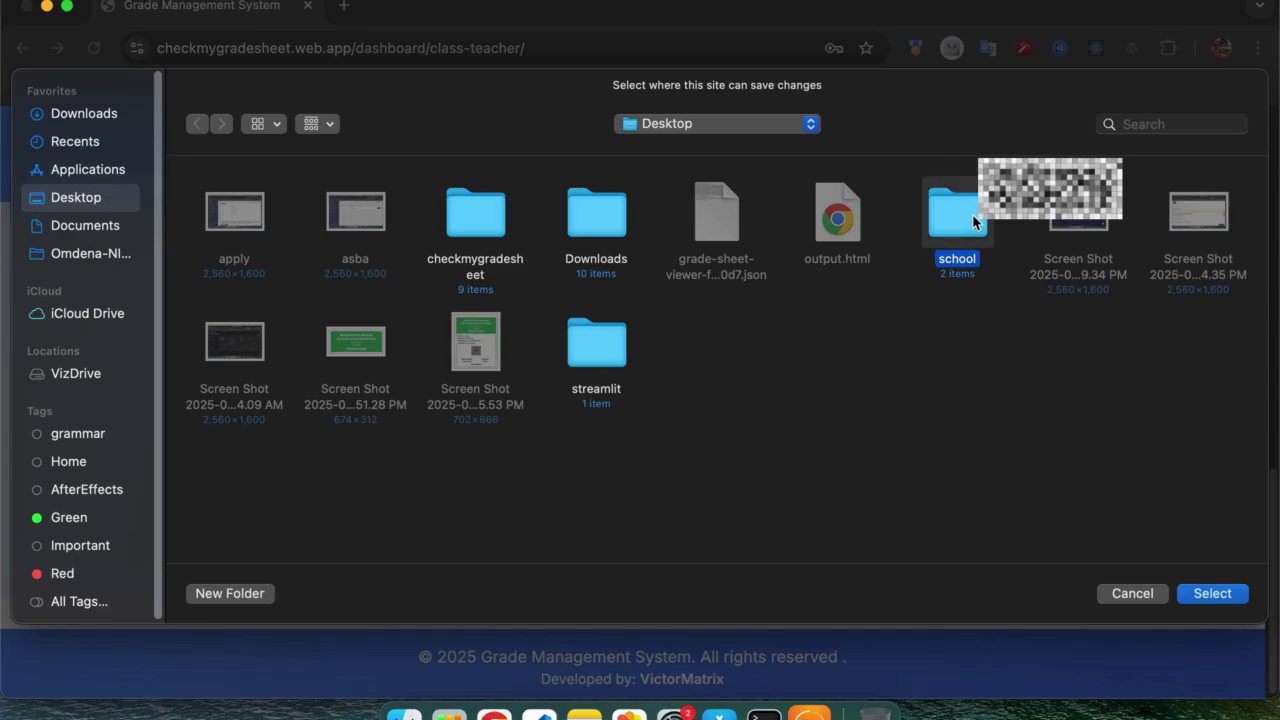
pyautogui.click(1198, 595)
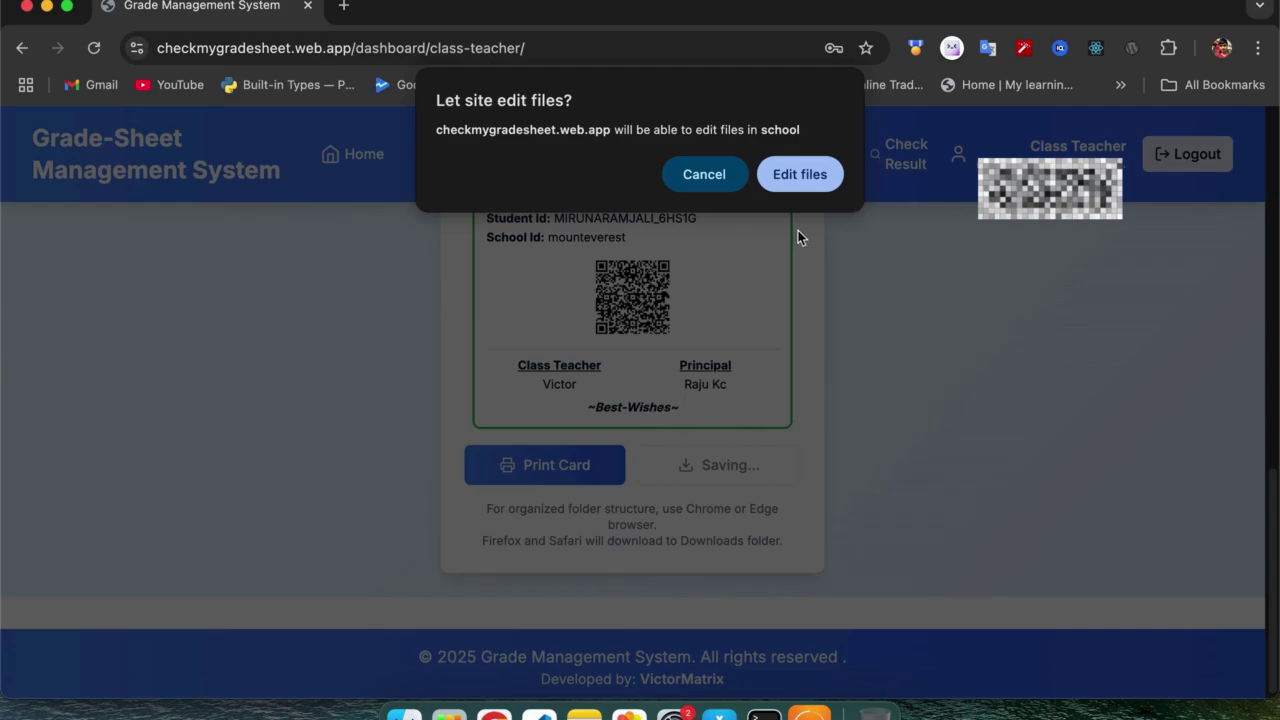
# Allow the site to edit files in the school folder so the card saves.
pyautogui.click(800, 175)
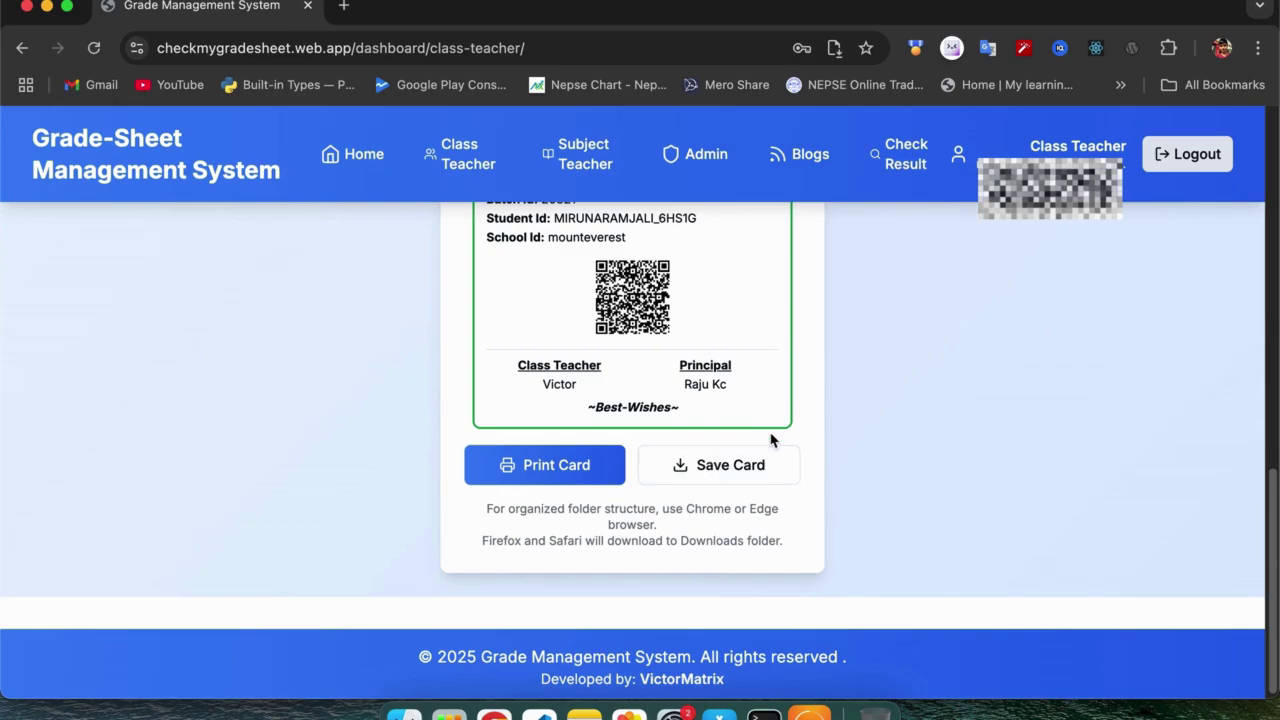
pyautogui.scroll(3, 866, 470)
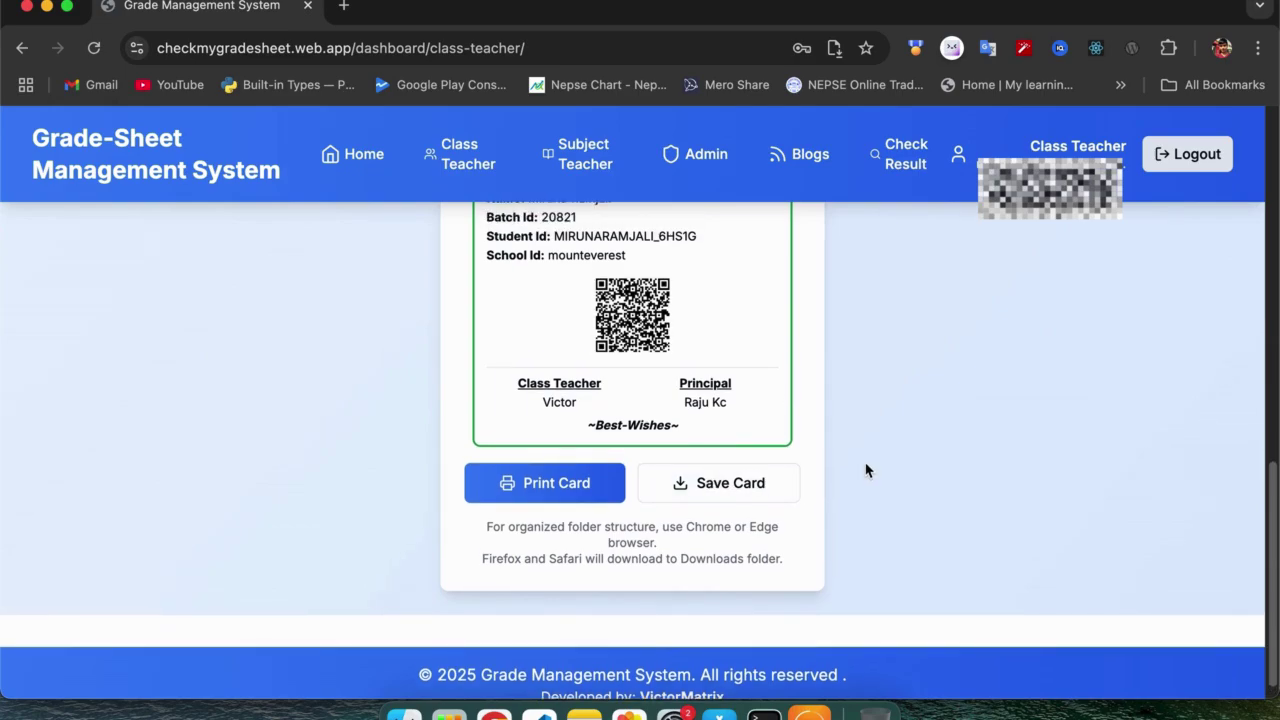
pyautogui.scroll(2, 866, 470)
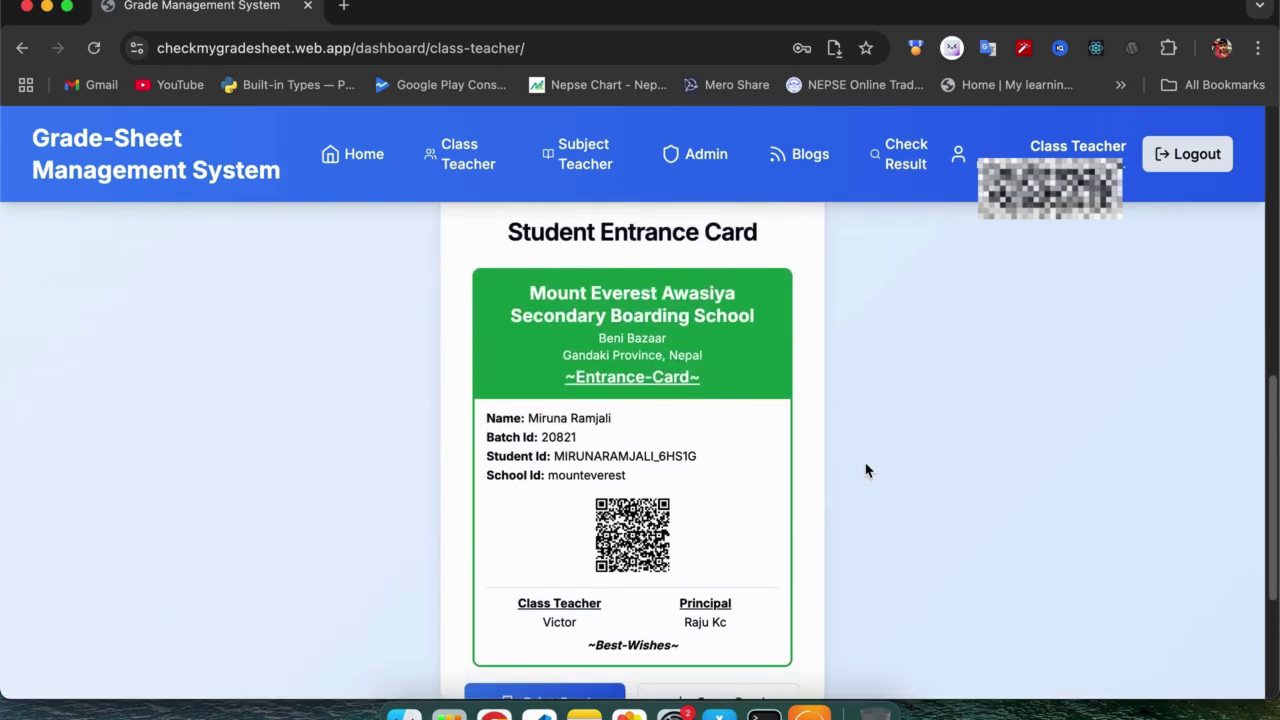
pyautogui.scroll(-1, 866, 470)
pyautogui.scroll(-2, 866, 470)
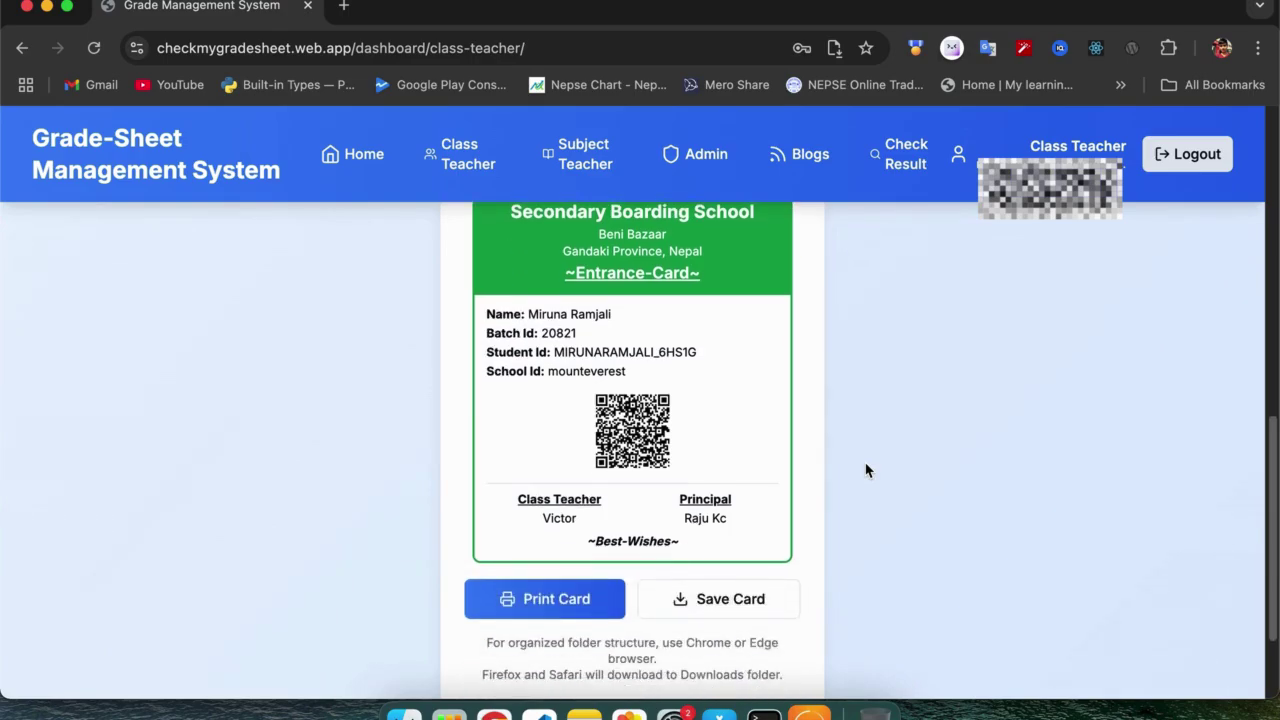
pyautogui.scroll(-3, 790, 468)
pyautogui.scroll(10, 790, 468)
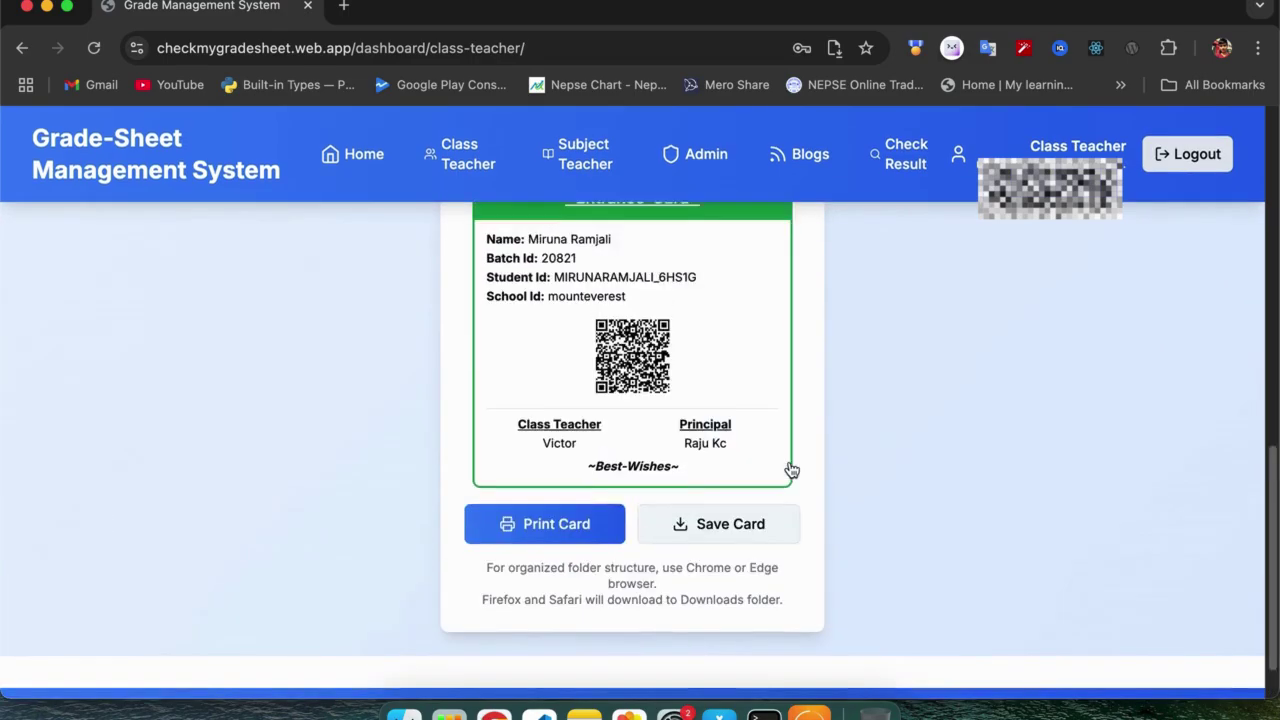
pyautogui.scroll(1, 790, 468)
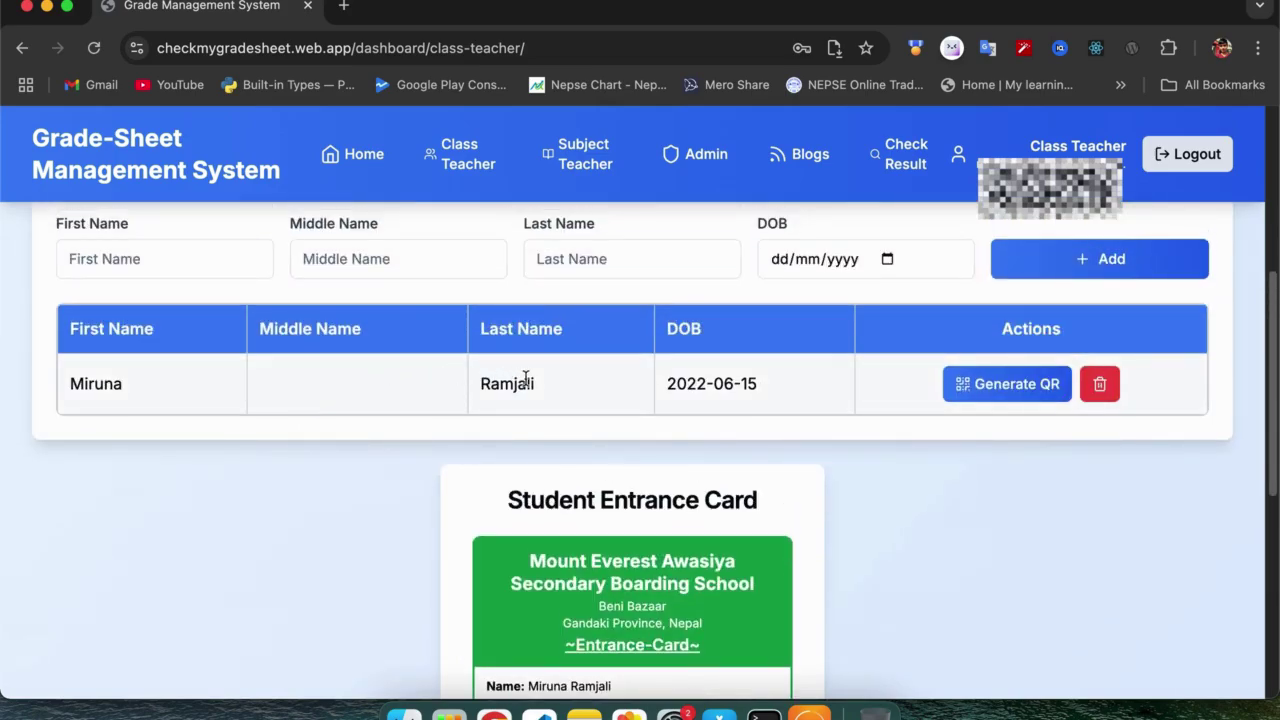
pyautogui.scroll(1, 755, 445)
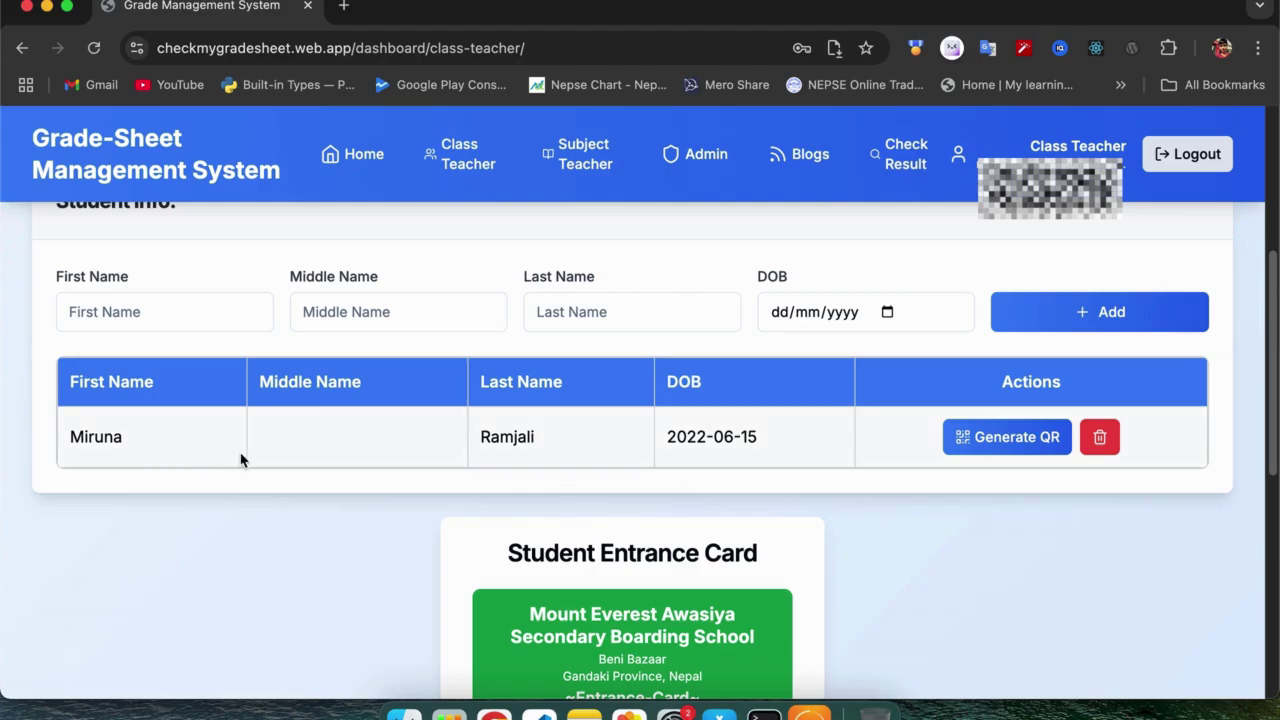
pyautogui.scroll(6, 385, 461)
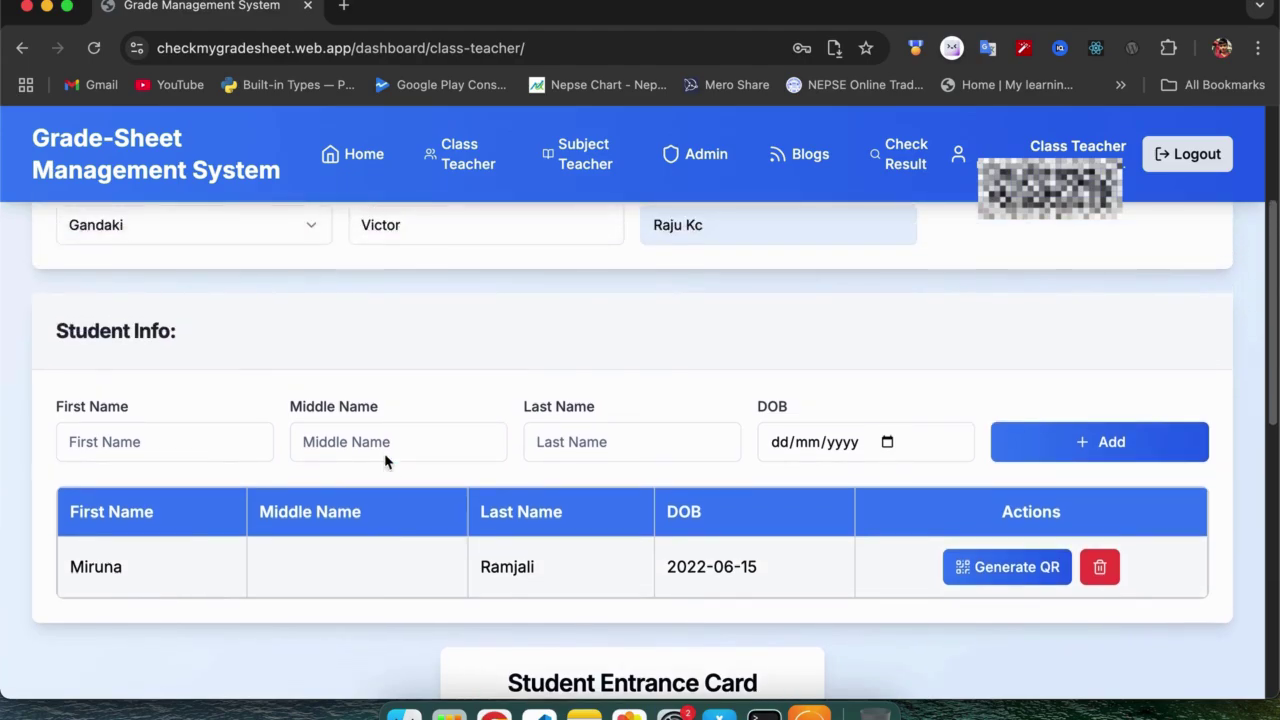
pyautogui.scroll(-10, 385, 461)
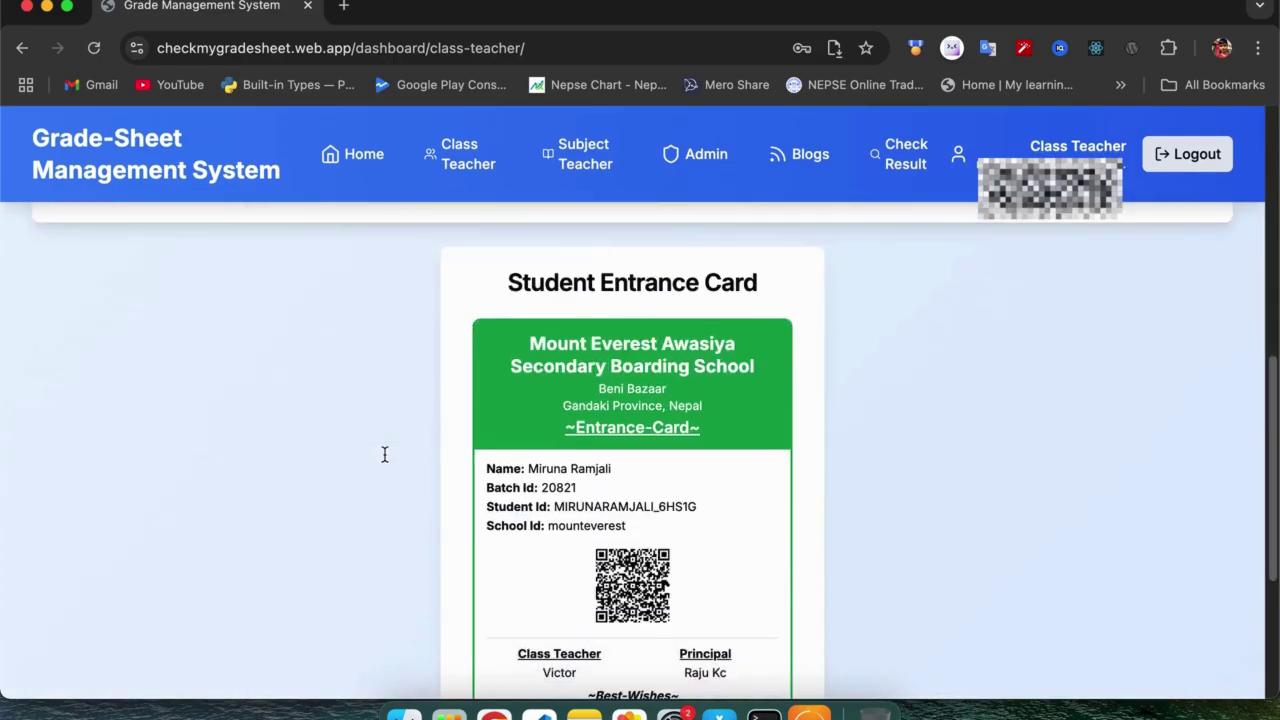
pyautogui.scroll(10, 385, 461)
pyautogui.scroll(-6, 385, 461)
pyautogui.scroll(-7, 385, 461)
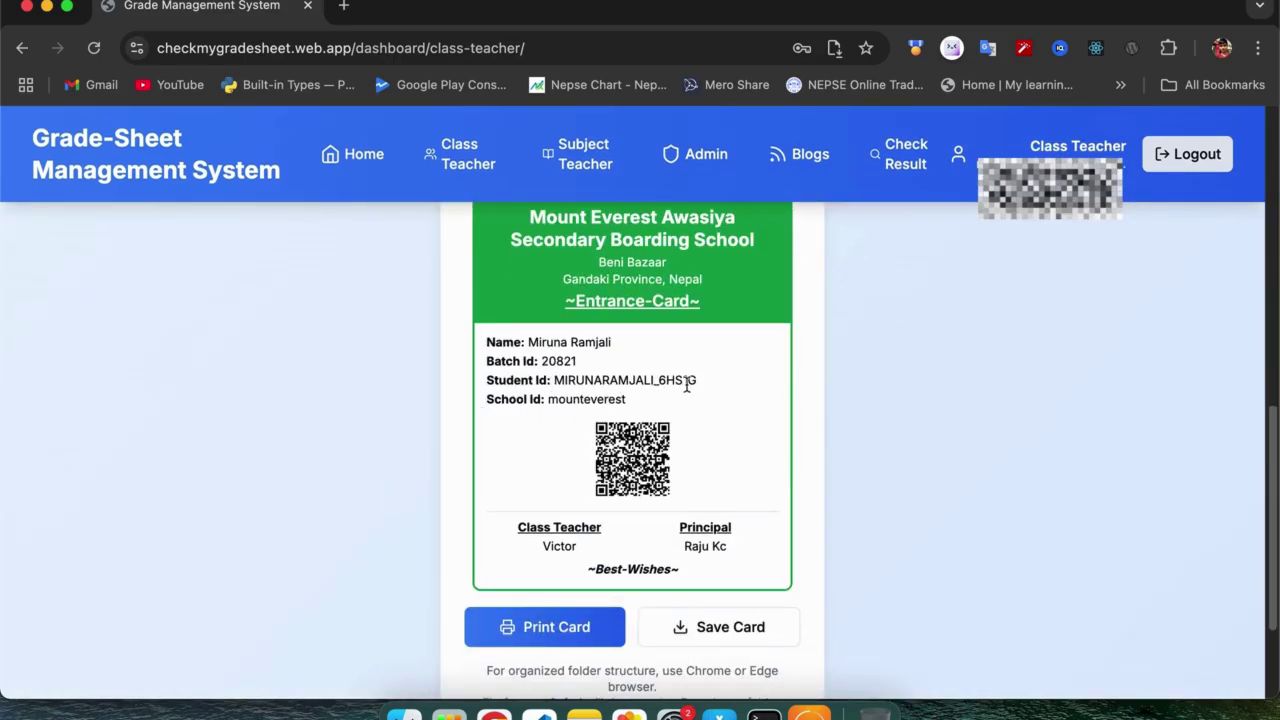
pyautogui.moveTo(699, 389); pyautogui.dragTo(553, 383)
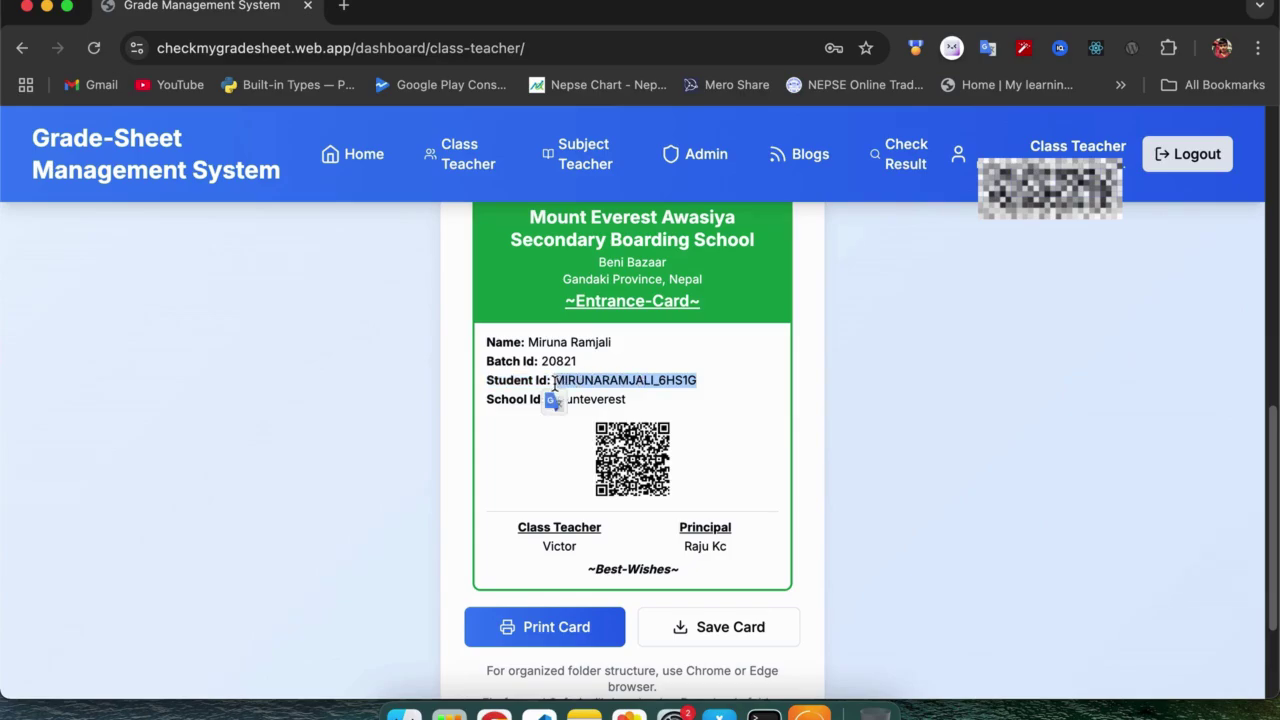
pyautogui.click(917, 413)
pyautogui.scroll(10, 917, 413)
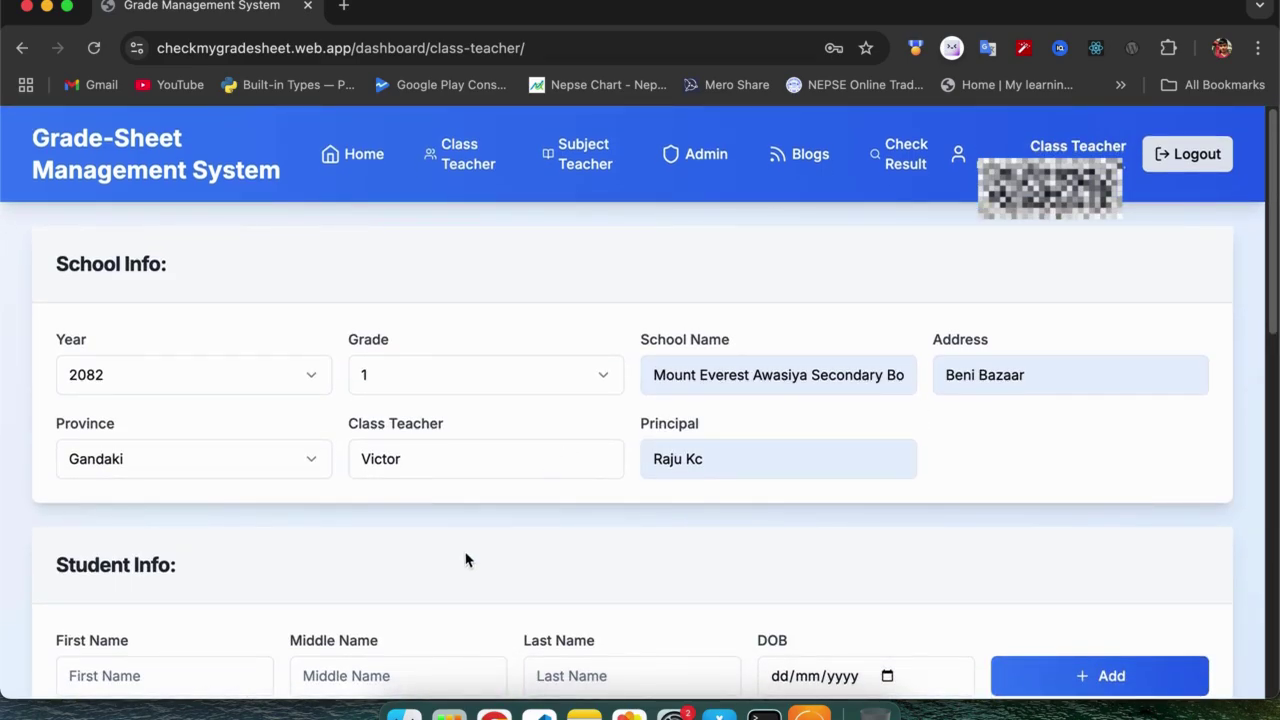
pyautogui.scroll(-2, 466, 557)
pyautogui.scroll(-1, 466, 559)
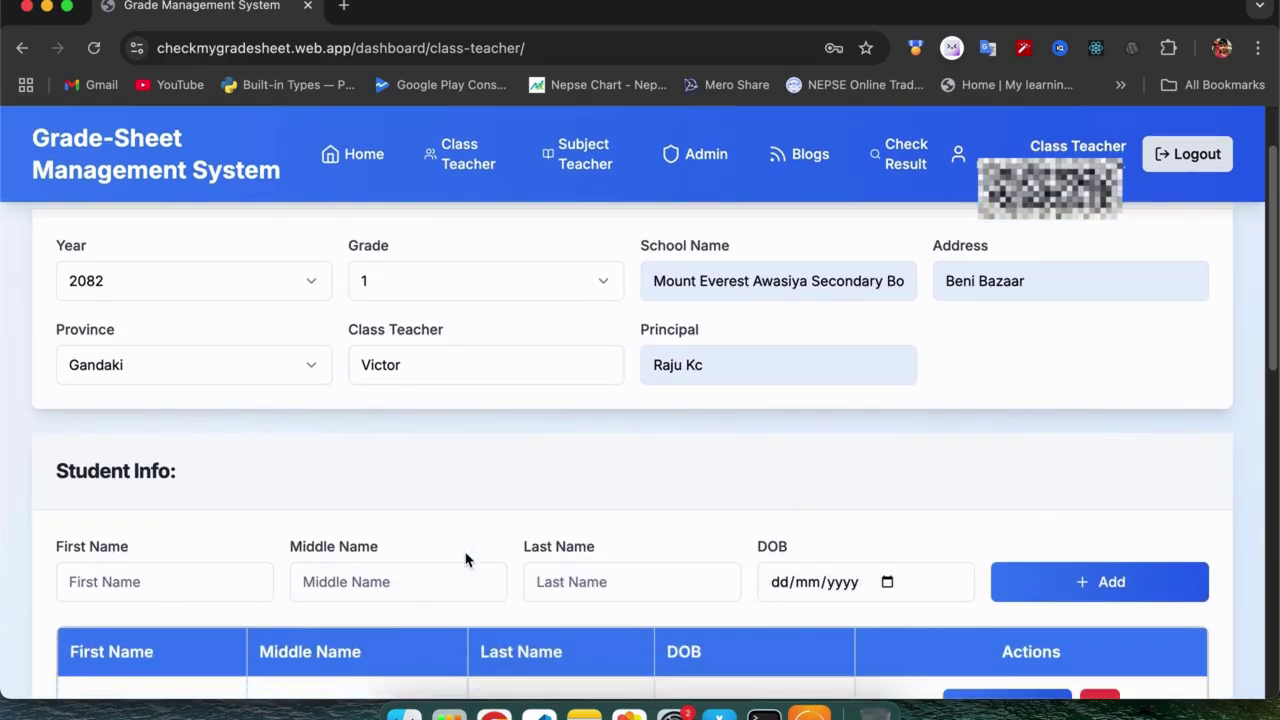
pyautogui.scroll(2, 466, 559)
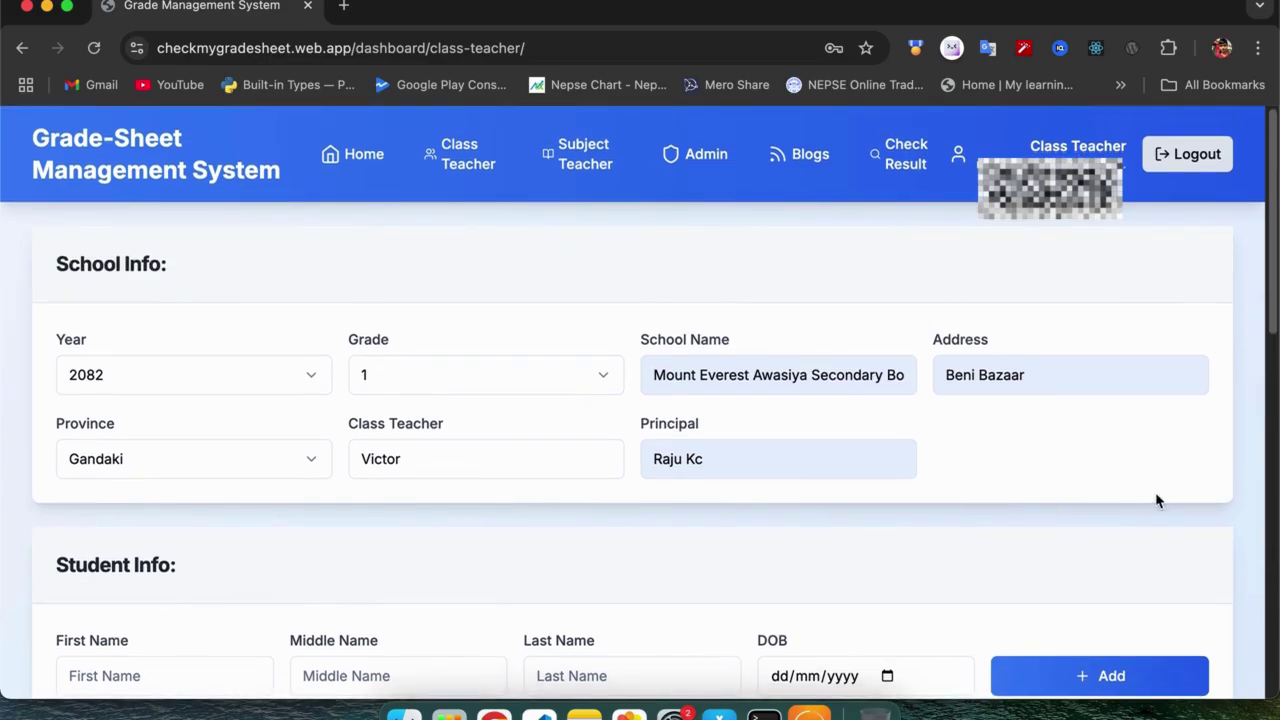
# Log out of the class teacher account and sign in as a subject teacher.
pyautogui.click(1203, 165)
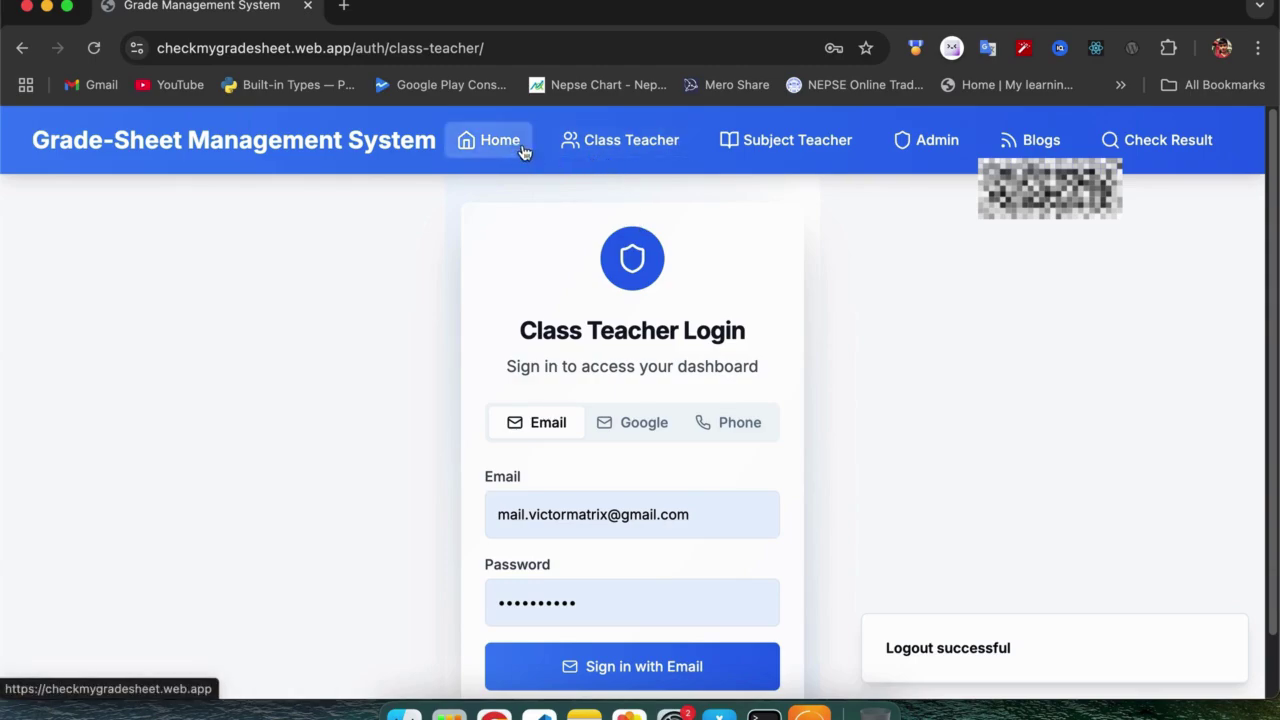
pyautogui.click(798, 142)
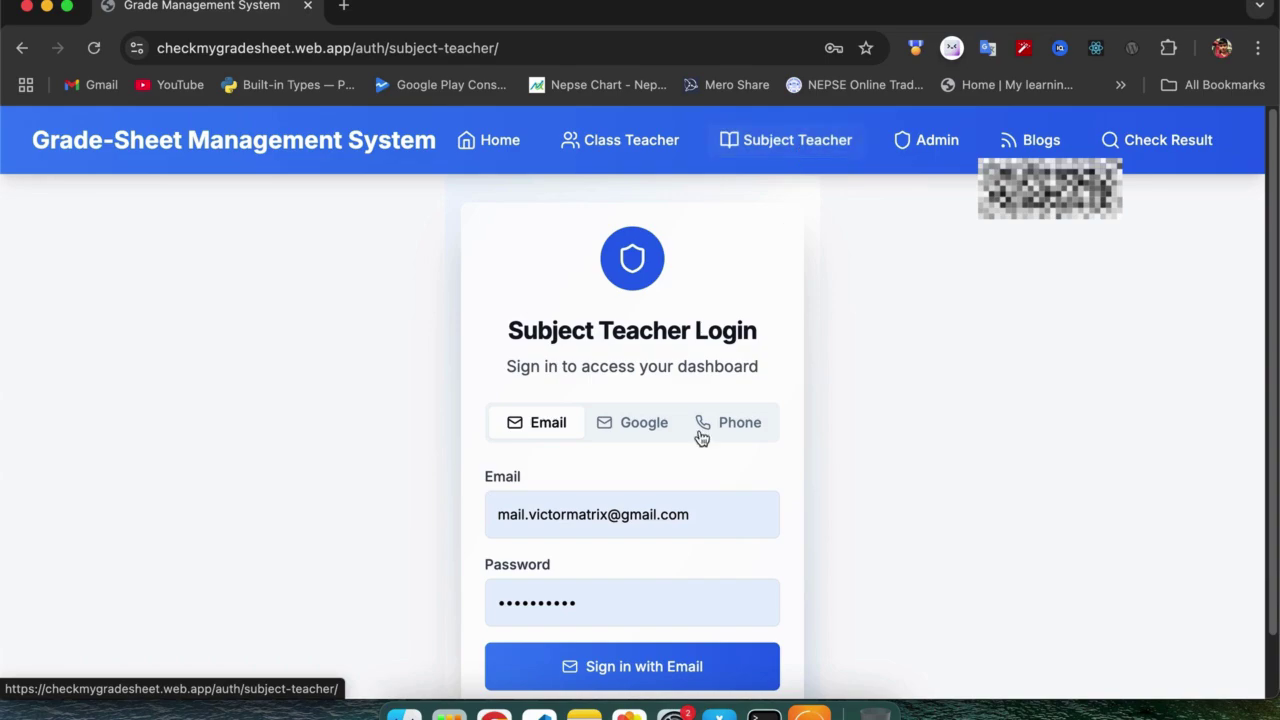
pyautogui.scroll(-1, 553, 604)
pyautogui.scroll(-2, 553, 604)
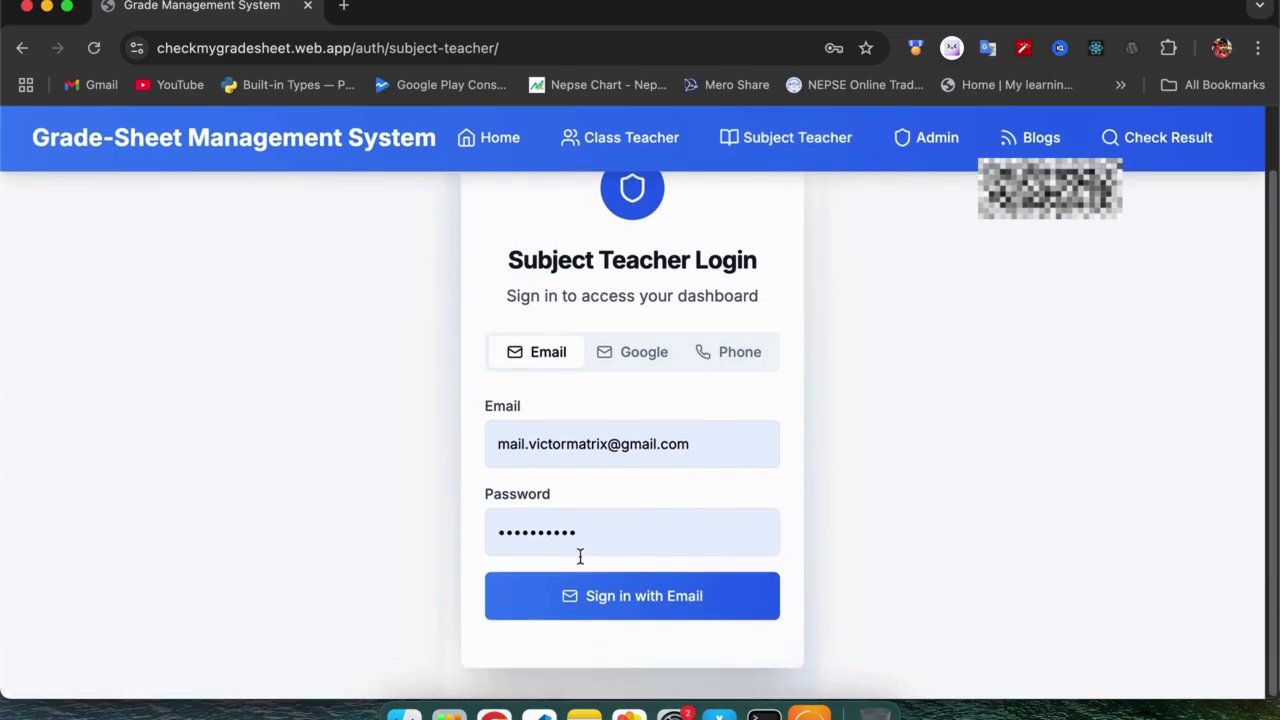
pyautogui.click(609, 602)
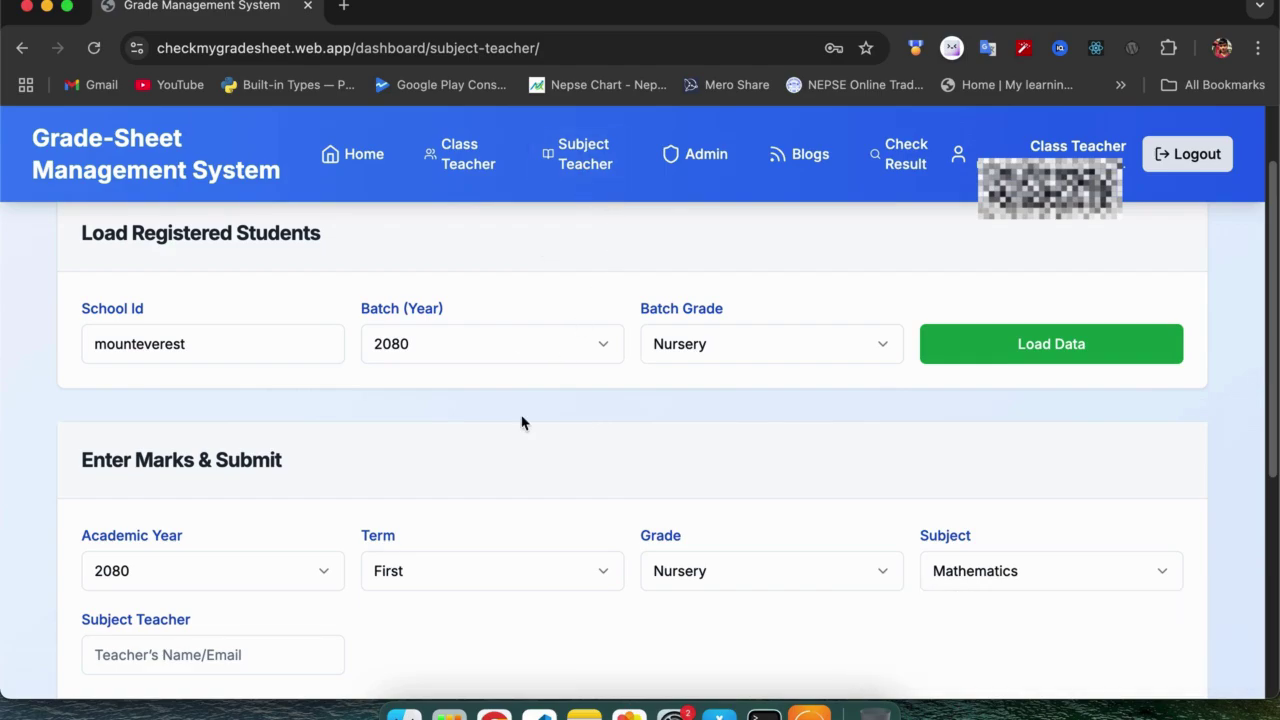
# Choose batch year 2082 and batch grade 1, then load the 8 registered students.
pyautogui.scroll(2, 522, 422)
pyautogui.scroll(-1, 522, 422)
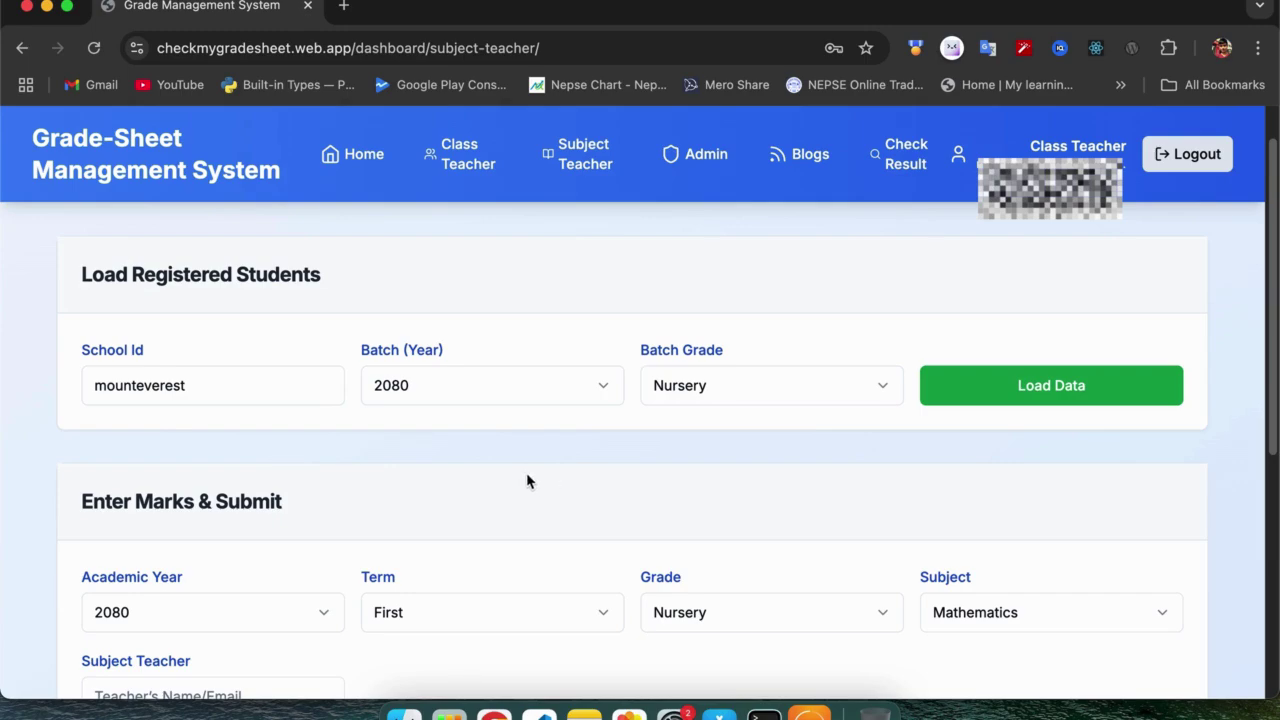
pyautogui.scroll(-1, 549, 477)
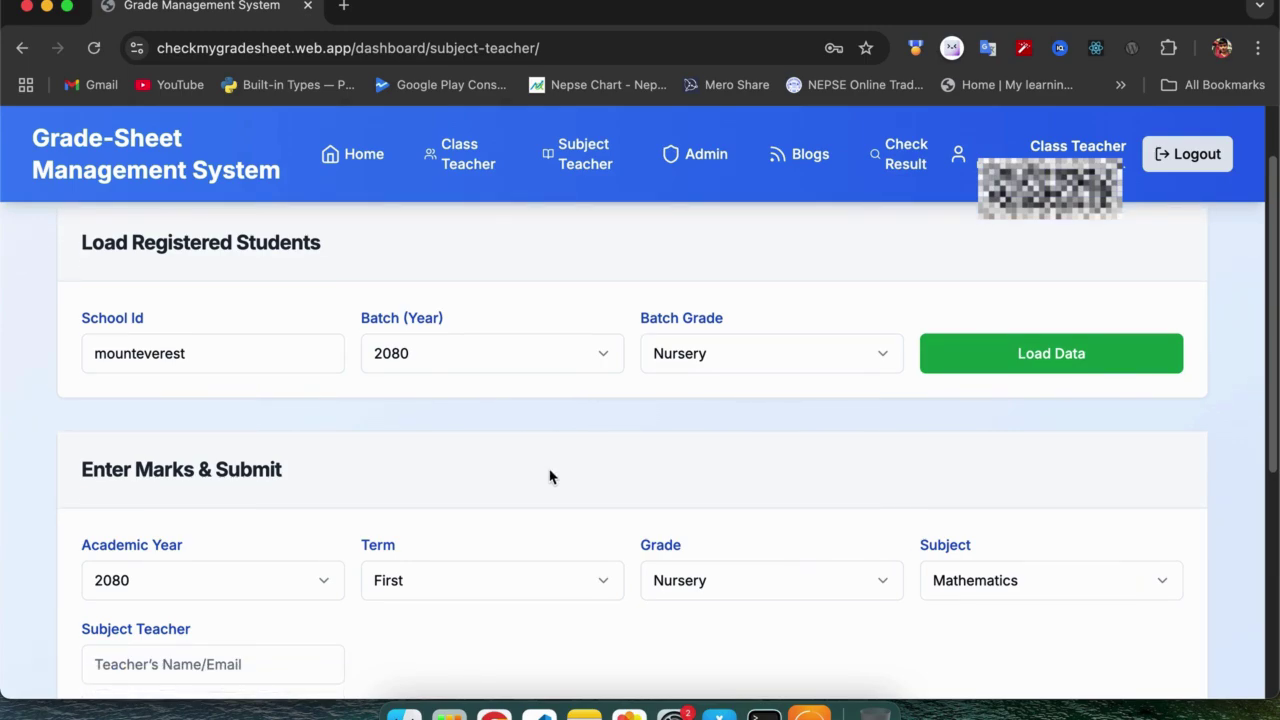
pyautogui.scroll(-1, 549, 477)
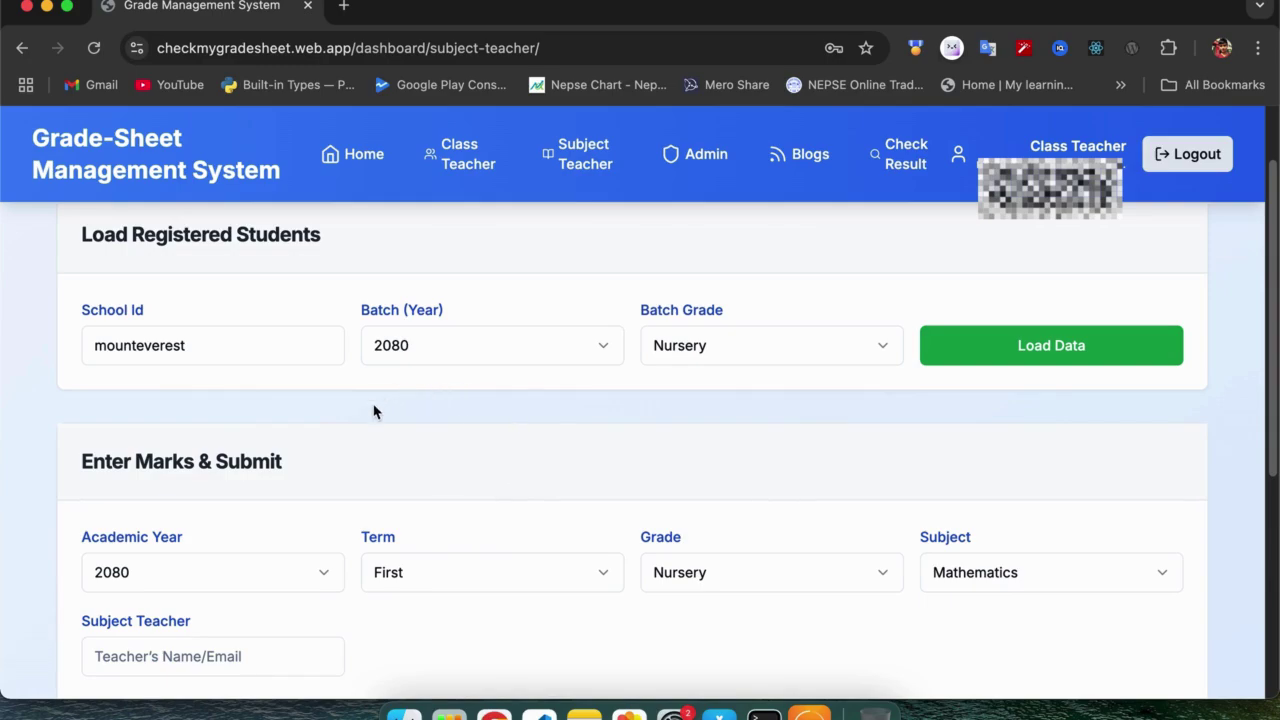
pyautogui.click(304, 350)
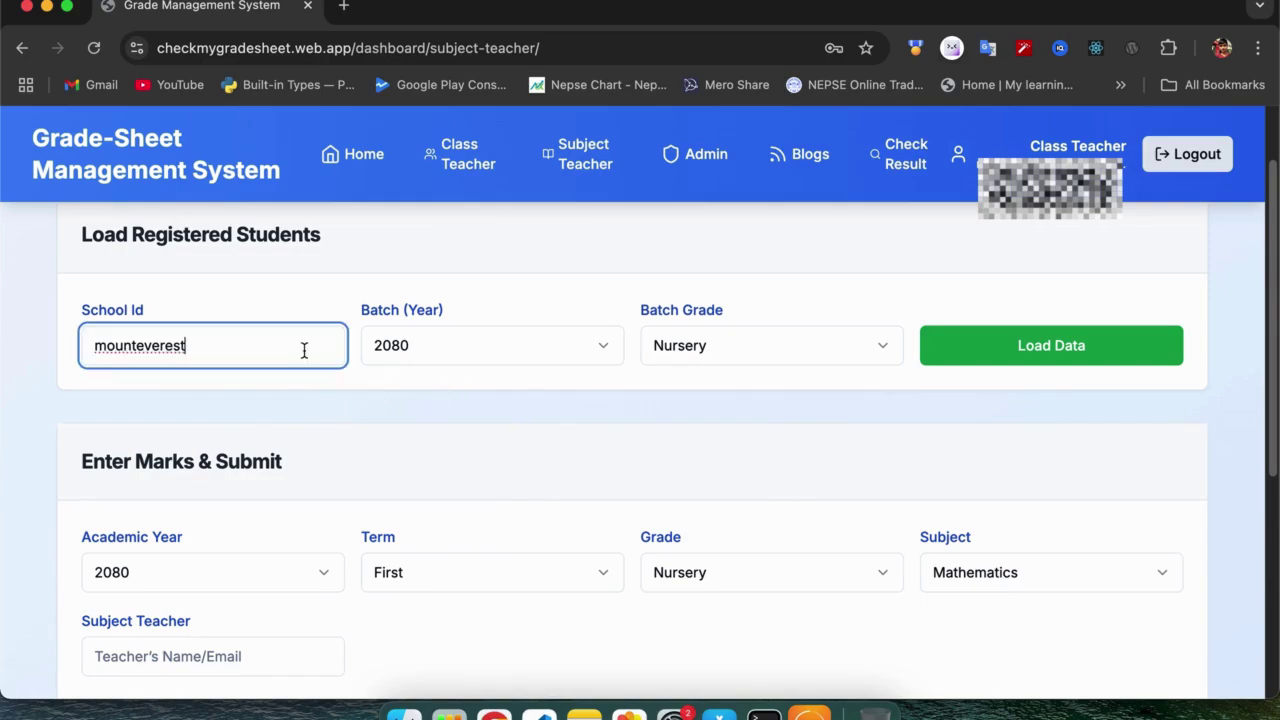
pyautogui.moveTo(229, 345); pyautogui.dragTo(86, 331)
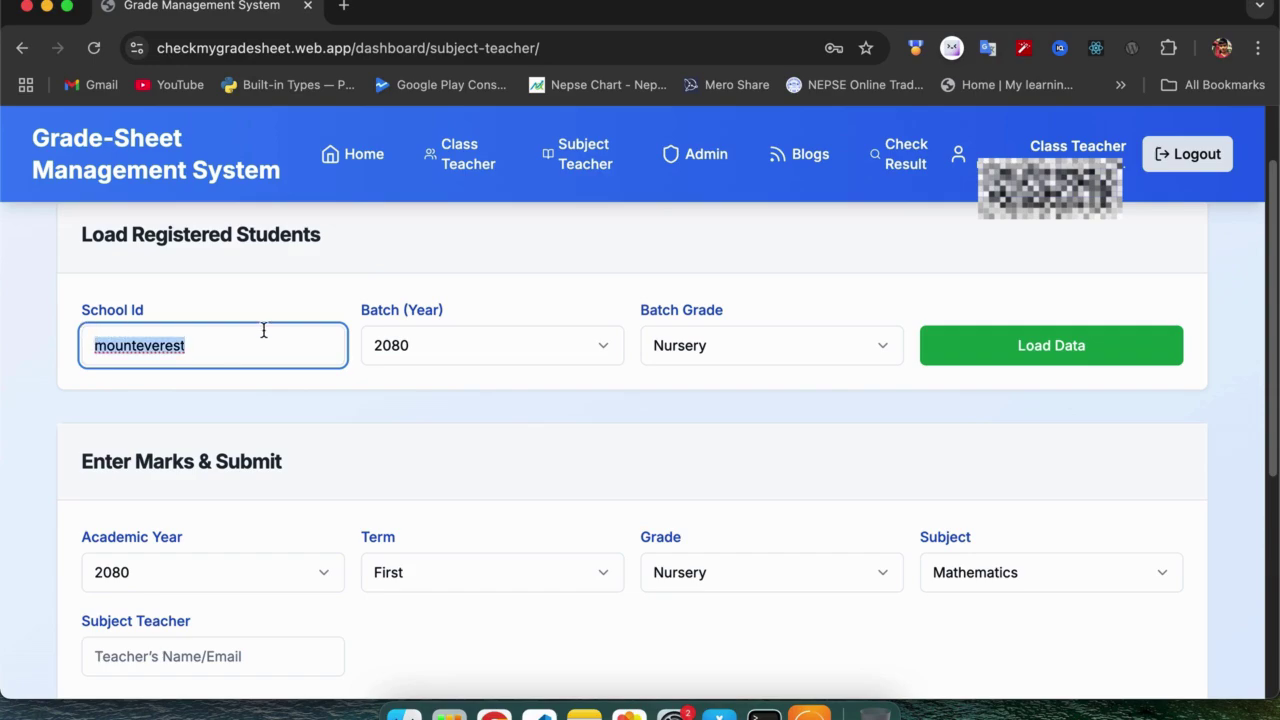
pyautogui.click(271, 340)
pyautogui.click(450, 347)
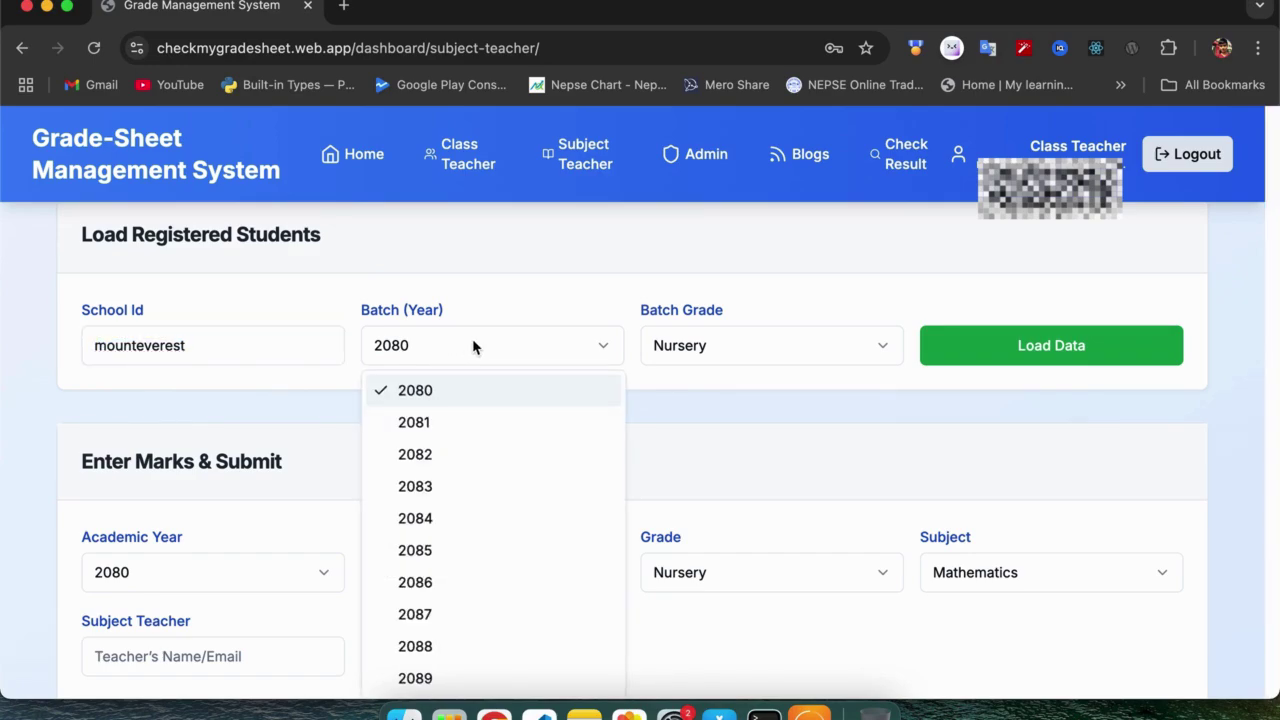
pyautogui.click(437, 455)
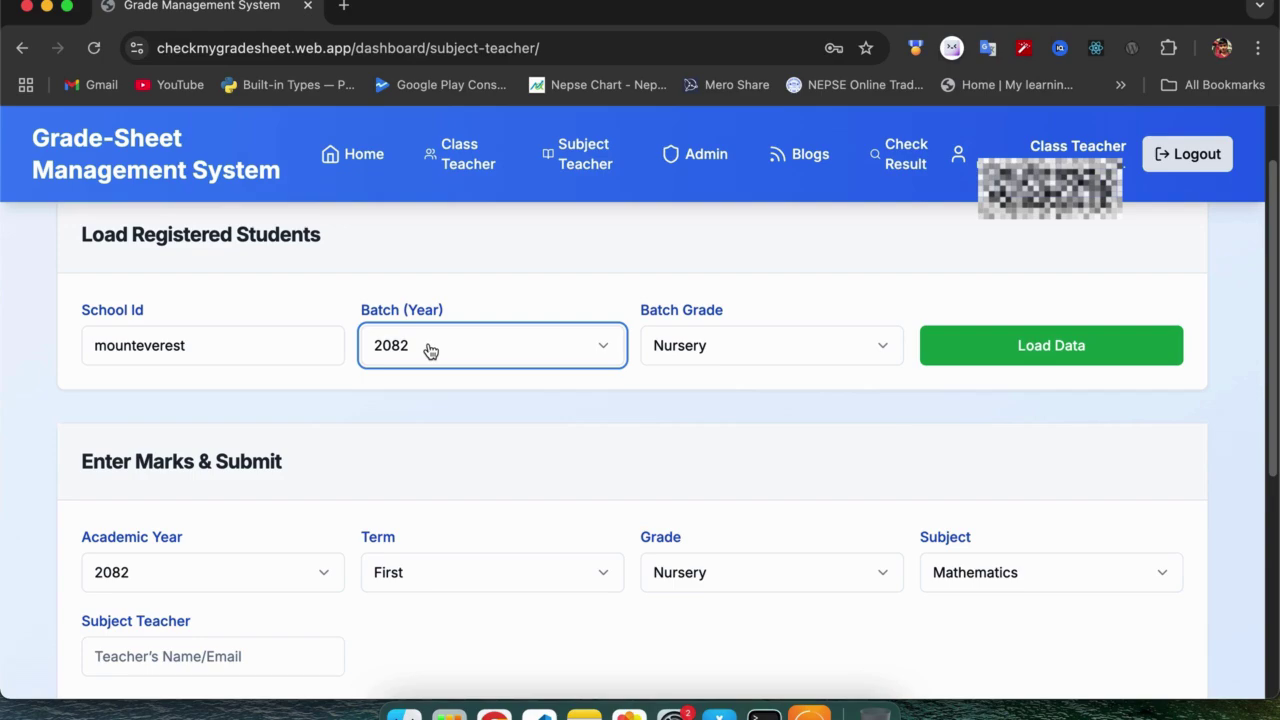
pyautogui.click(753, 343)
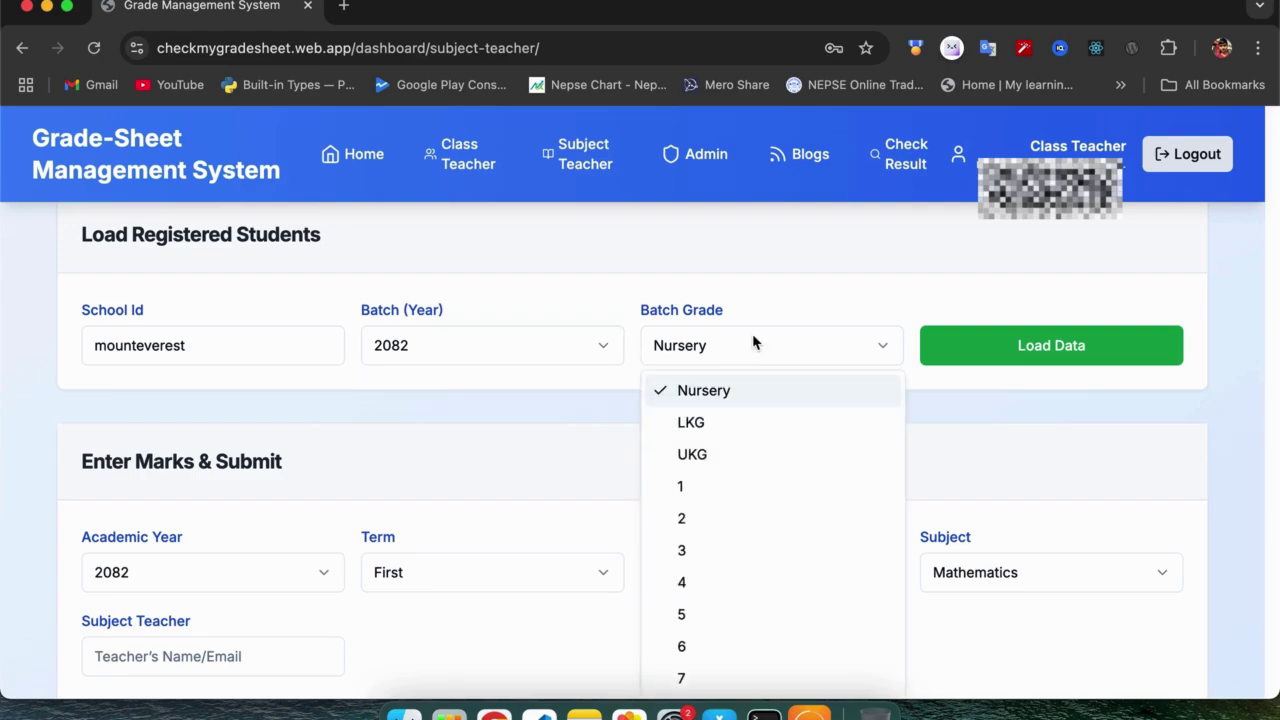
pyautogui.click(694, 486)
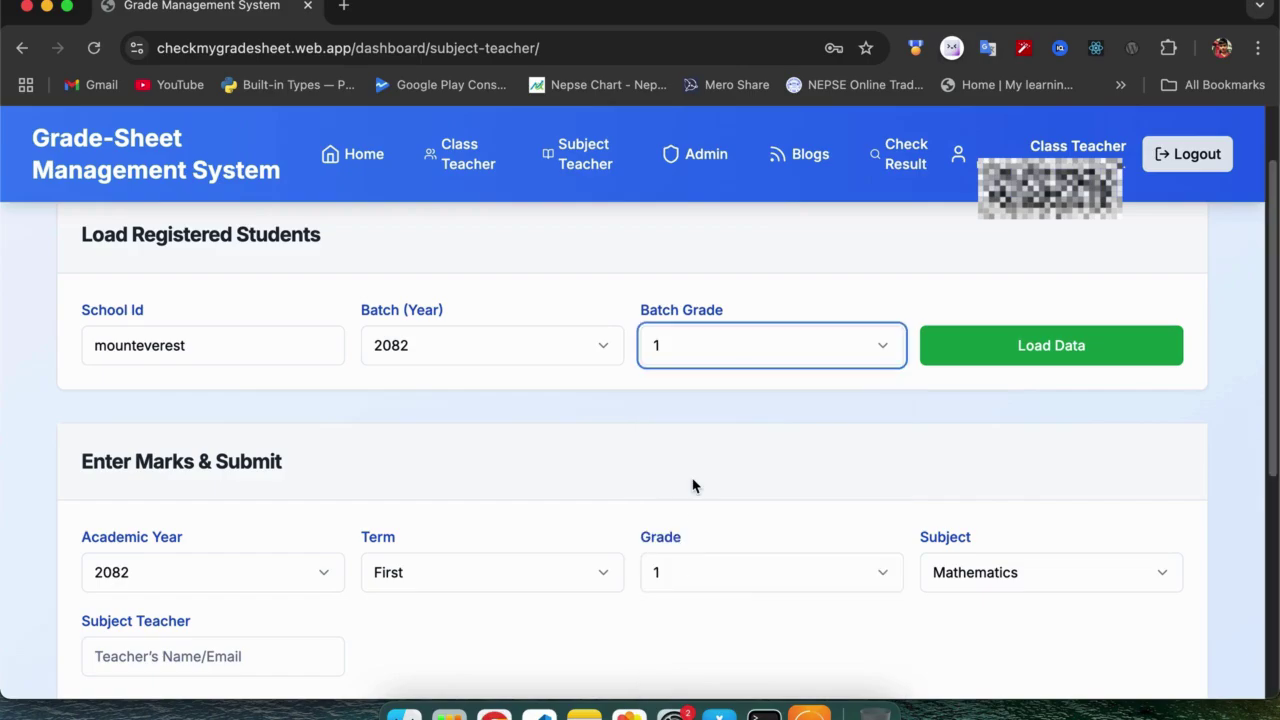
pyautogui.click(1006, 350)
# Delete the seven student rows below the first, leaving one student in the Mathematics marks table.
pyautogui.scroll(-5, 707, 448)
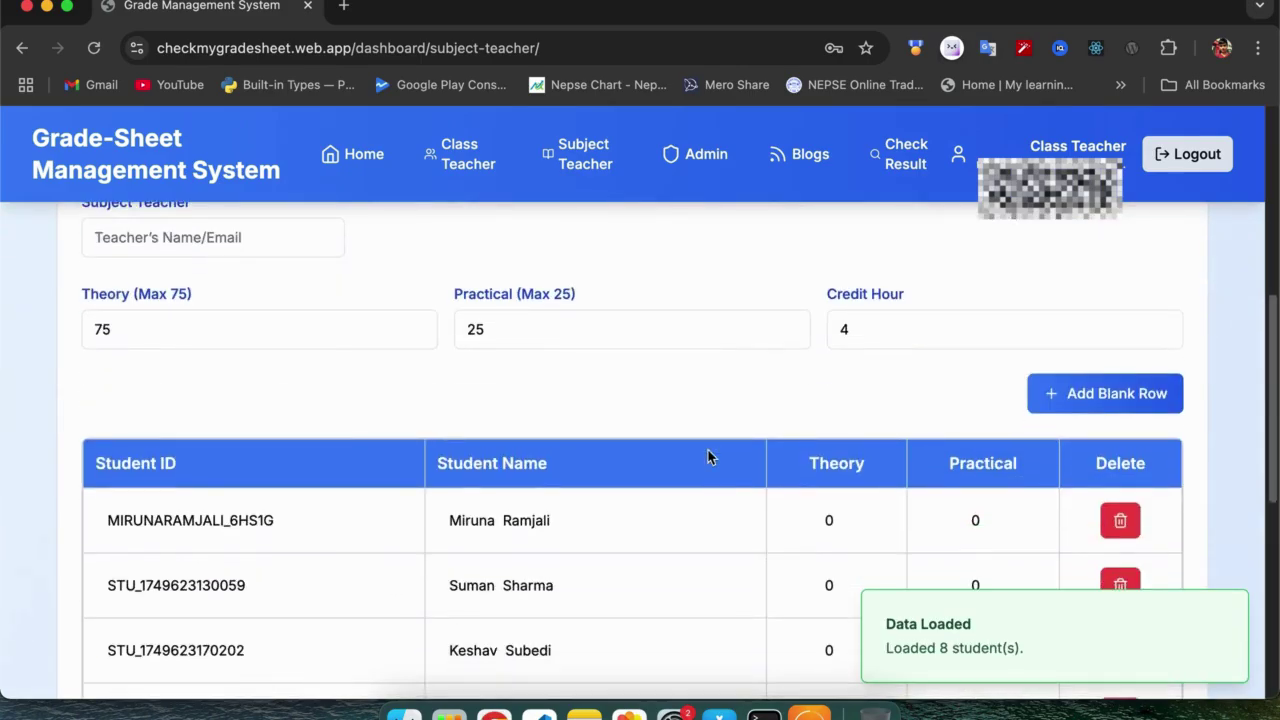
pyautogui.scroll(-5, 707, 450)
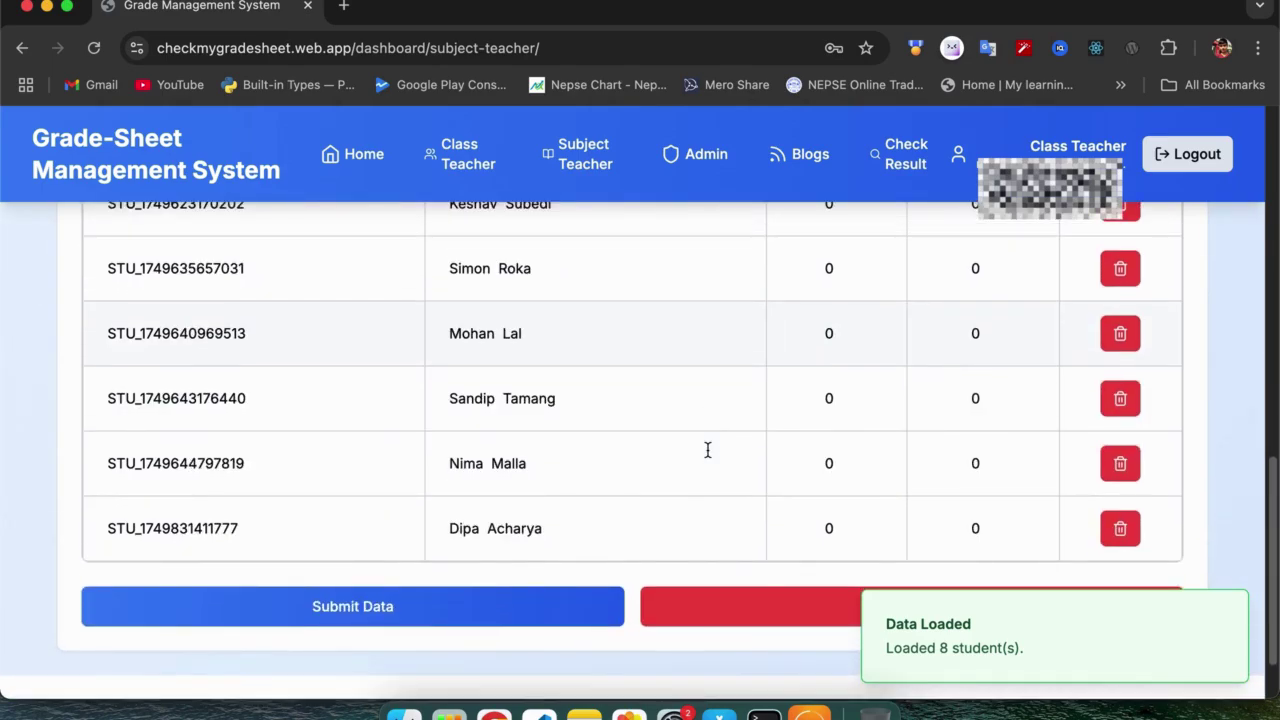
pyautogui.scroll(2, 707, 450)
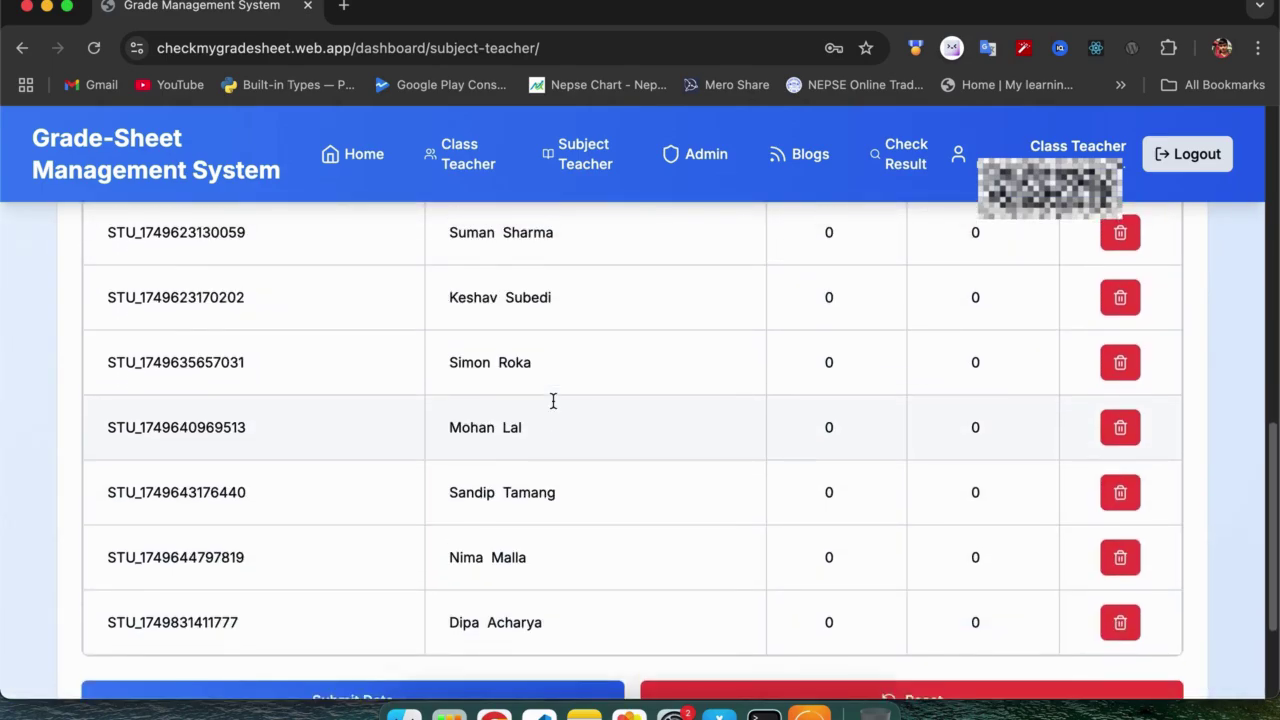
pyautogui.scroll(4, 553, 401)
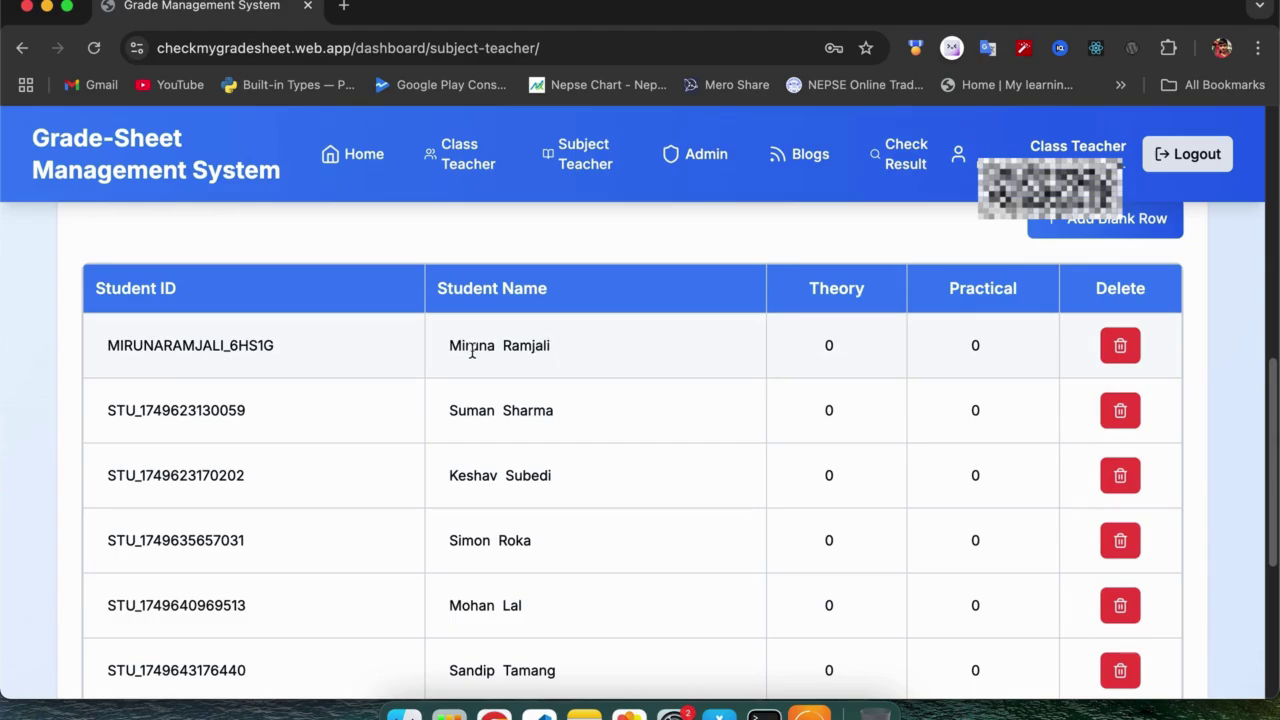
pyautogui.scroll(1, 597, 357)
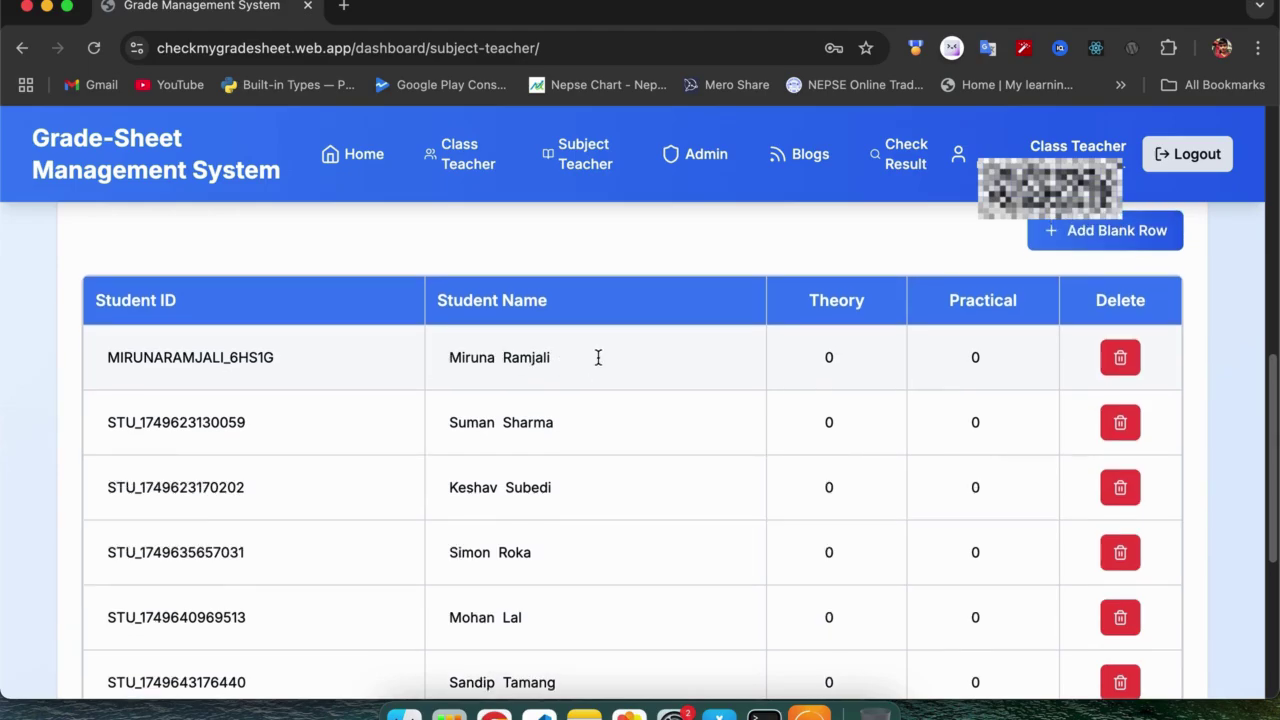
pyautogui.scroll(1, 597, 357)
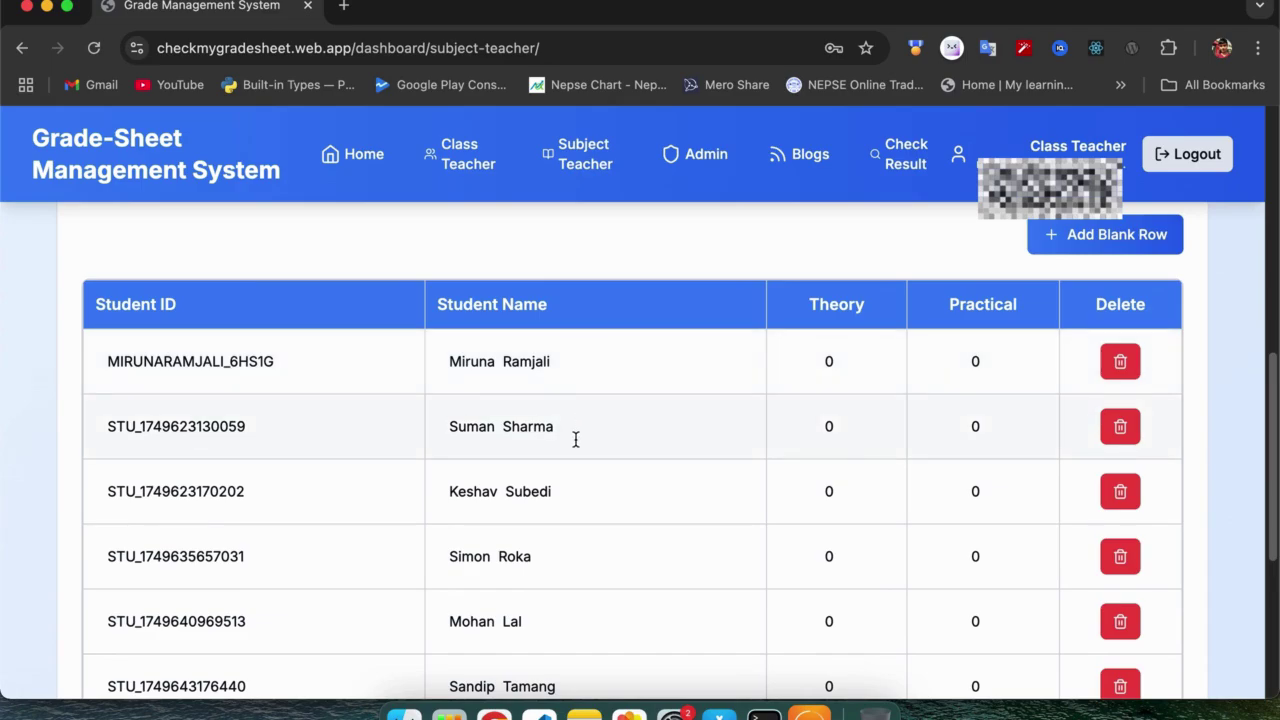
pyautogui.click(1120, 428)
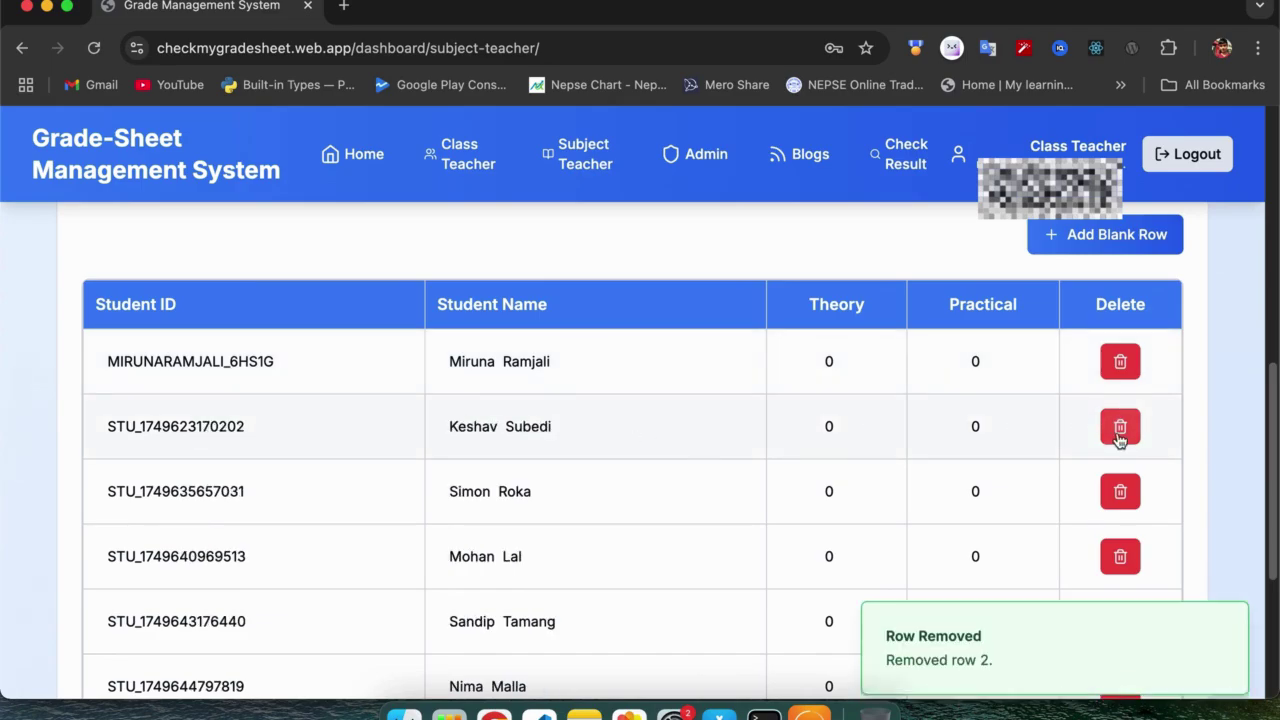
pyautogui.click(1120, 432)
pyautogui.click(1121, 430)
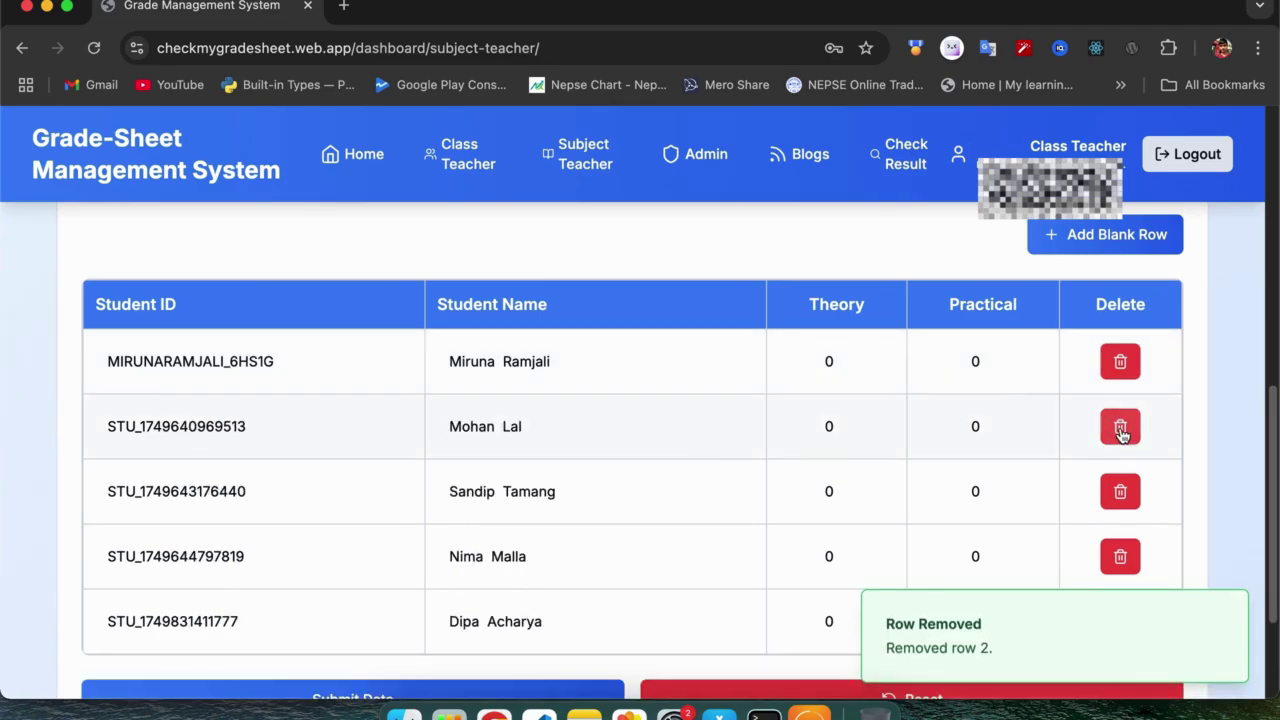
pyautogui.click(1121, 430)
pyautogui.click(1121, 428)
pyautogui.click(1121, 428)
pyautogui.click(1121, 442)
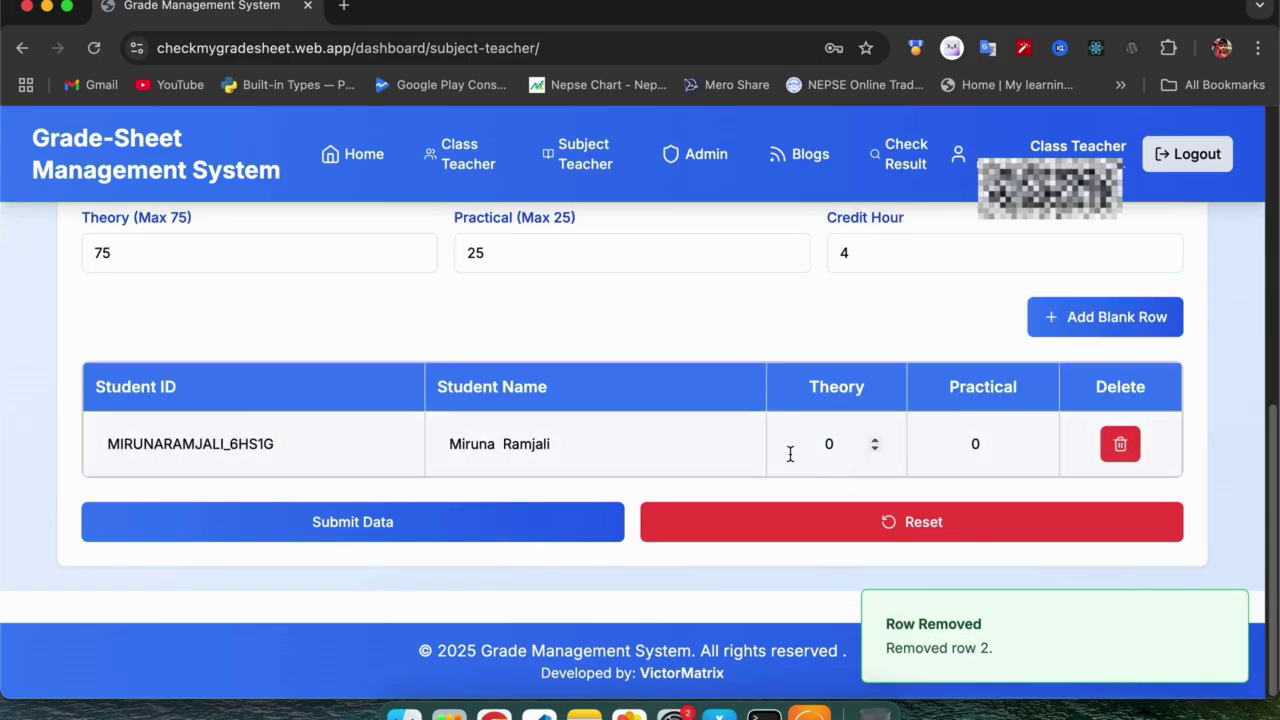
pyautogui.scroll(1, 634, 440)
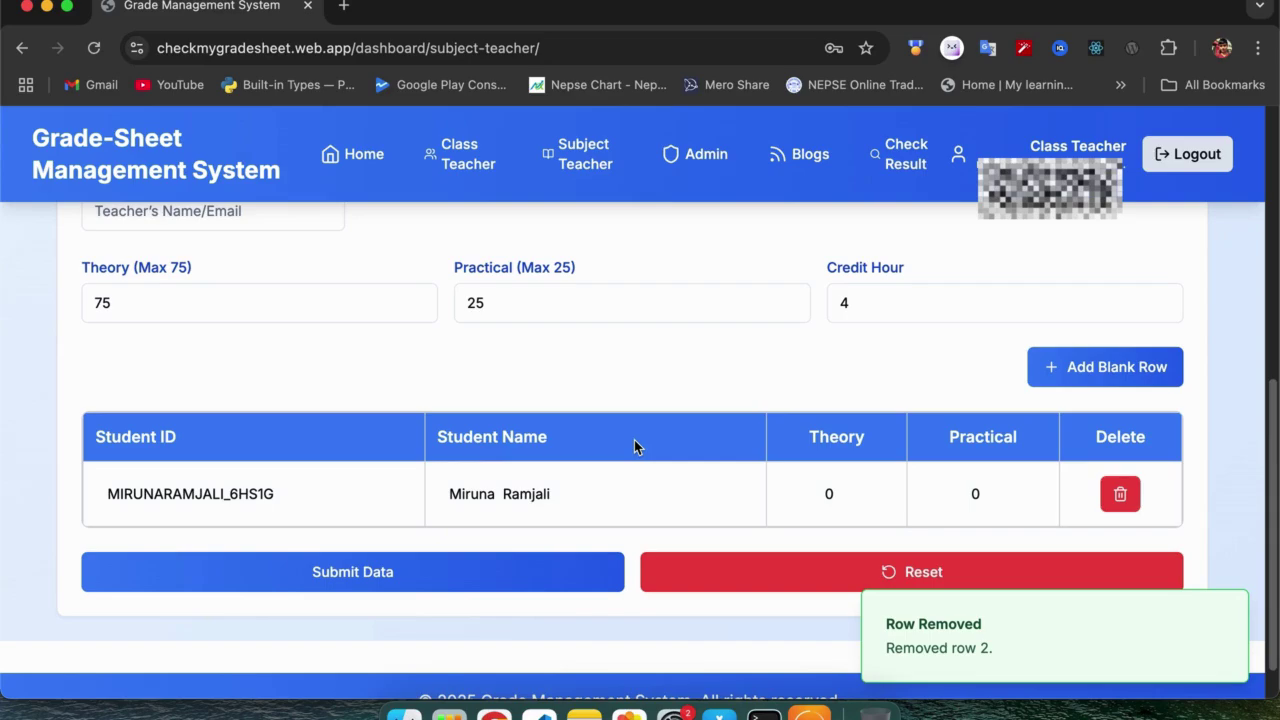
pyautogui.scroll(5, 634, 440)
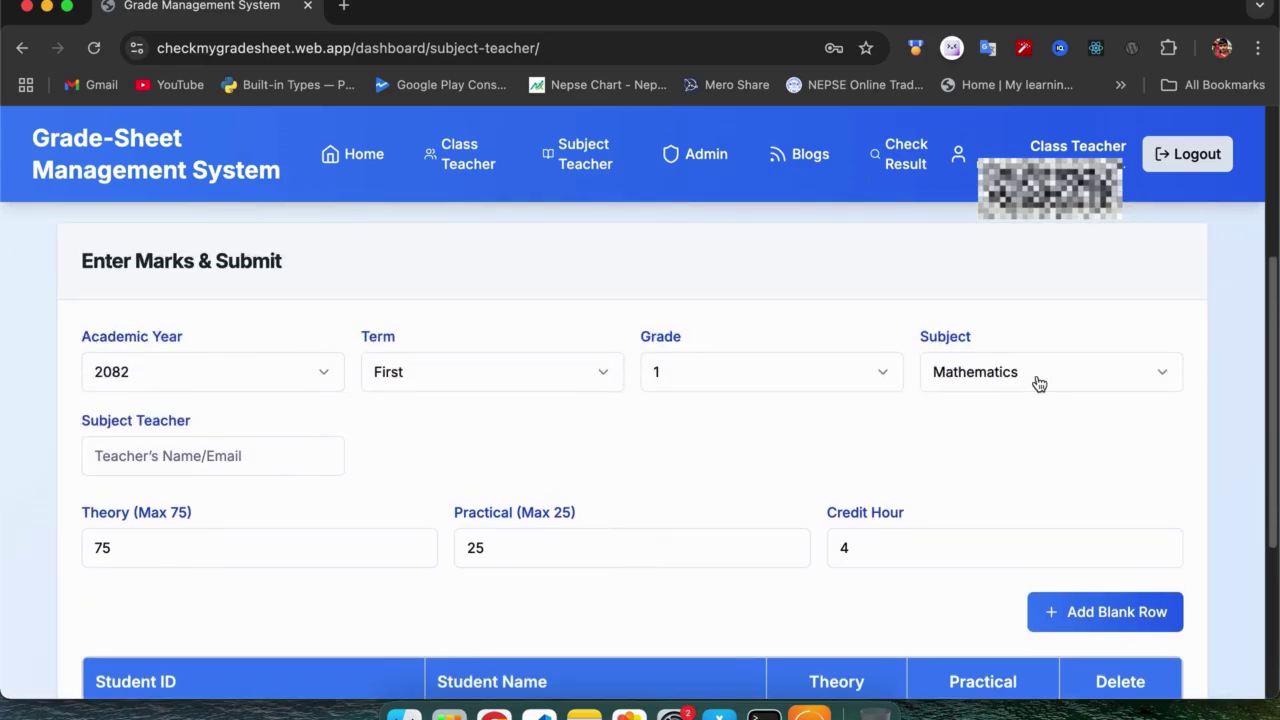
# Fill in the subject teacher from the suggestion and review the Theory maximum, Practical maximum and Credit Hour fields.
pyautogui.click(234, 460)
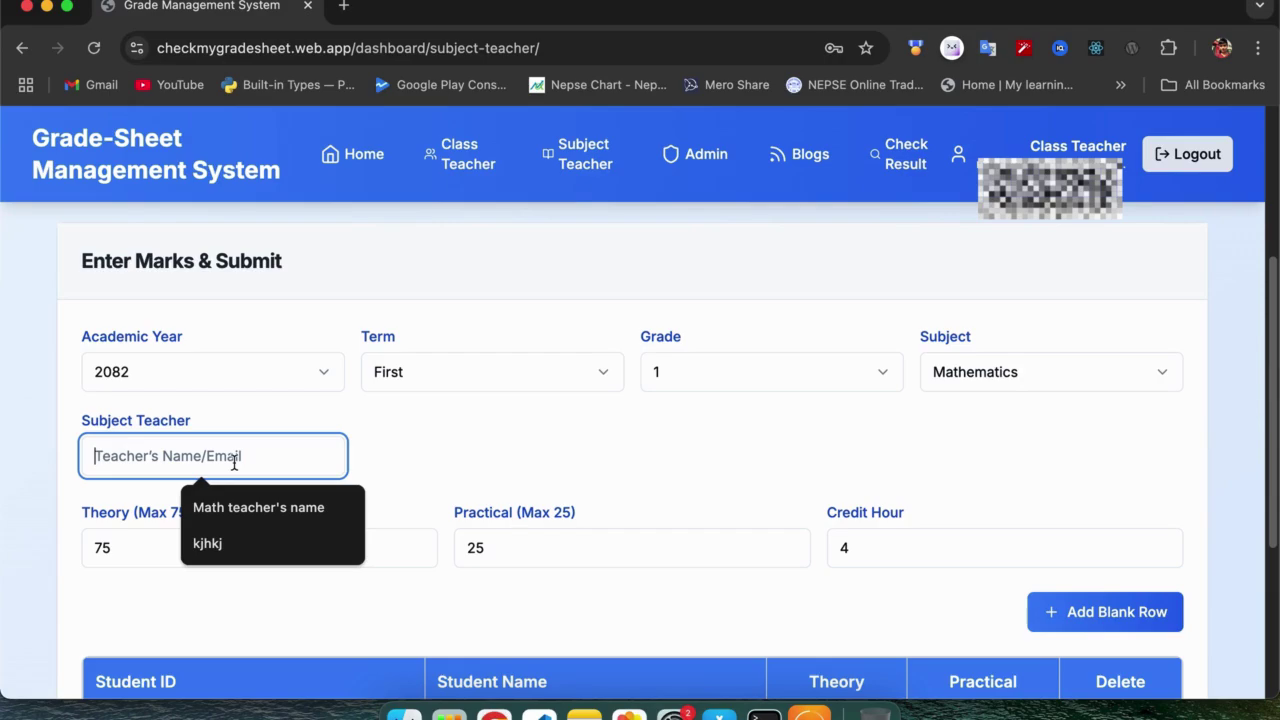
pyautogui.click(256, 510)
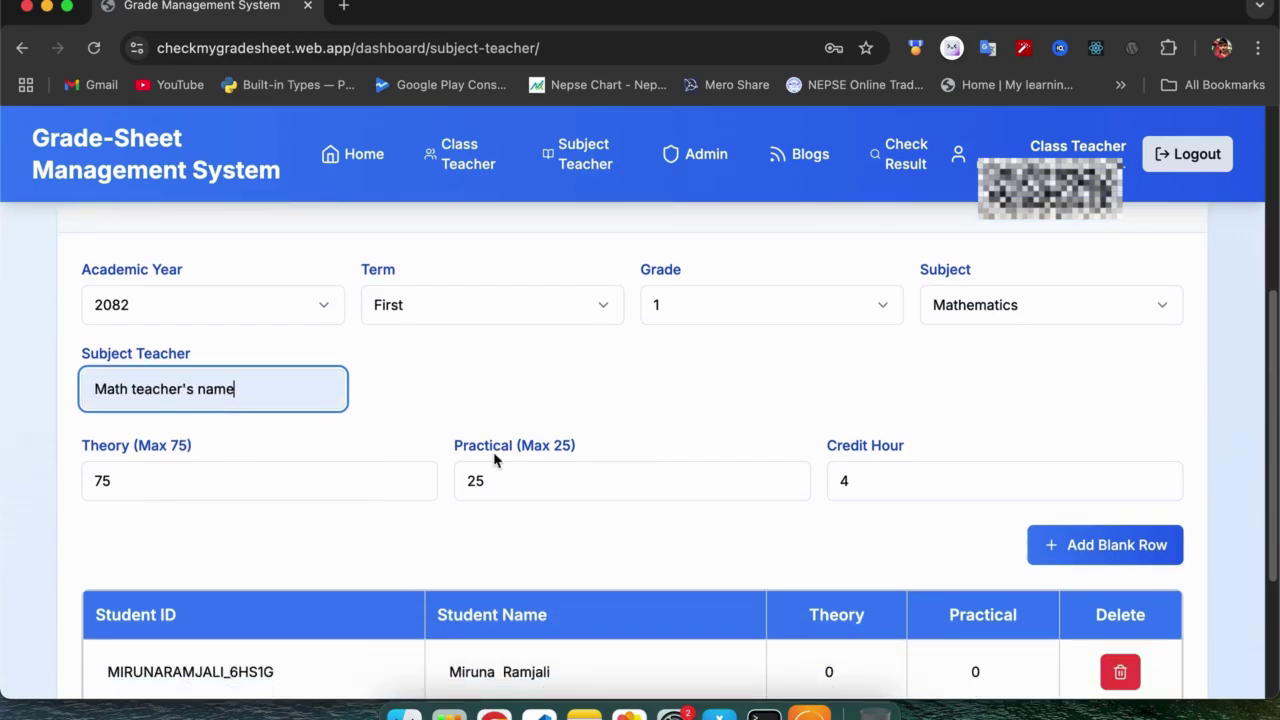
pyautogui.scroll(-2, 214, 471)
pyautogui.click(213, 470)
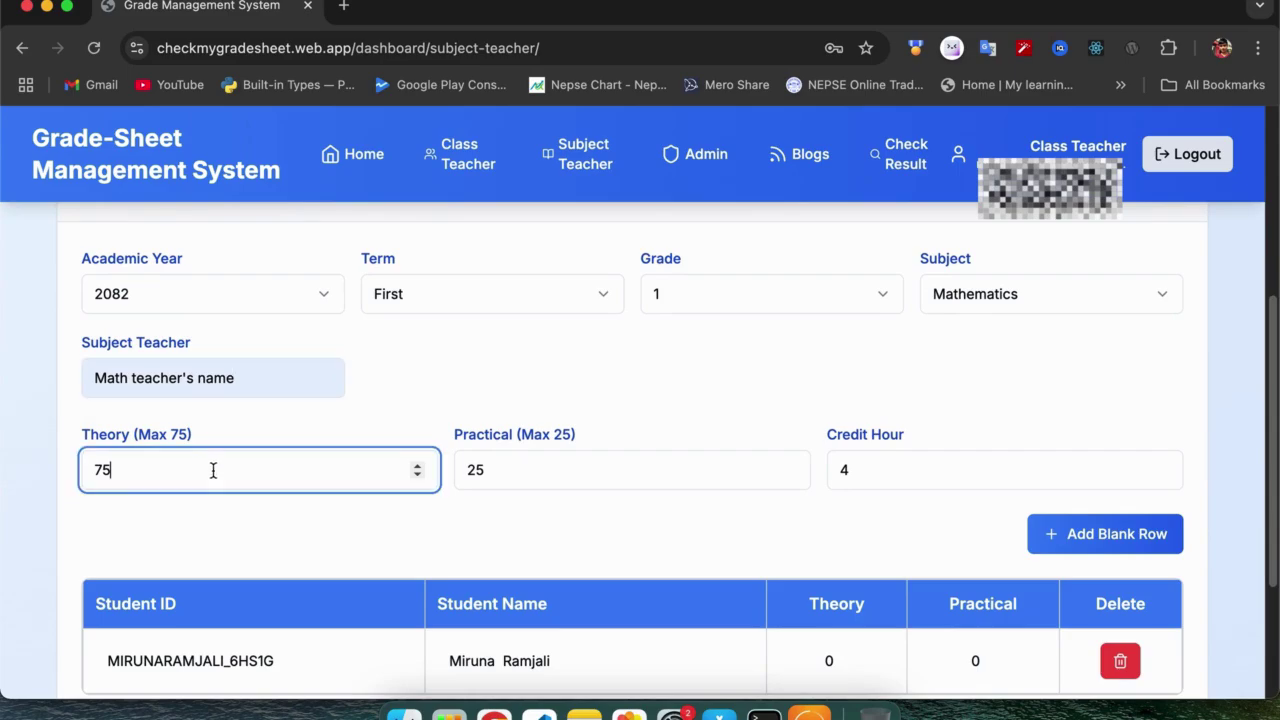
pyautogui.scroll(-4, 213, 470)
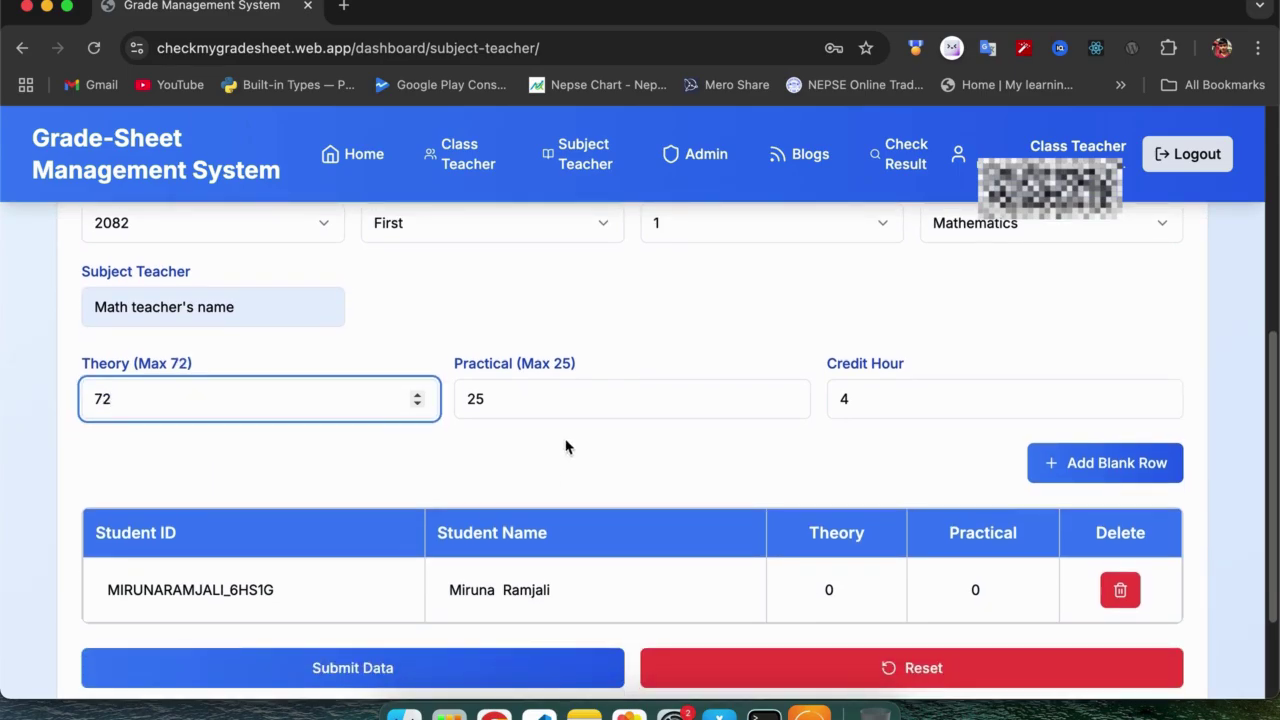
pyautogui.click(543, 408)
pyautogui.click(879, 395)
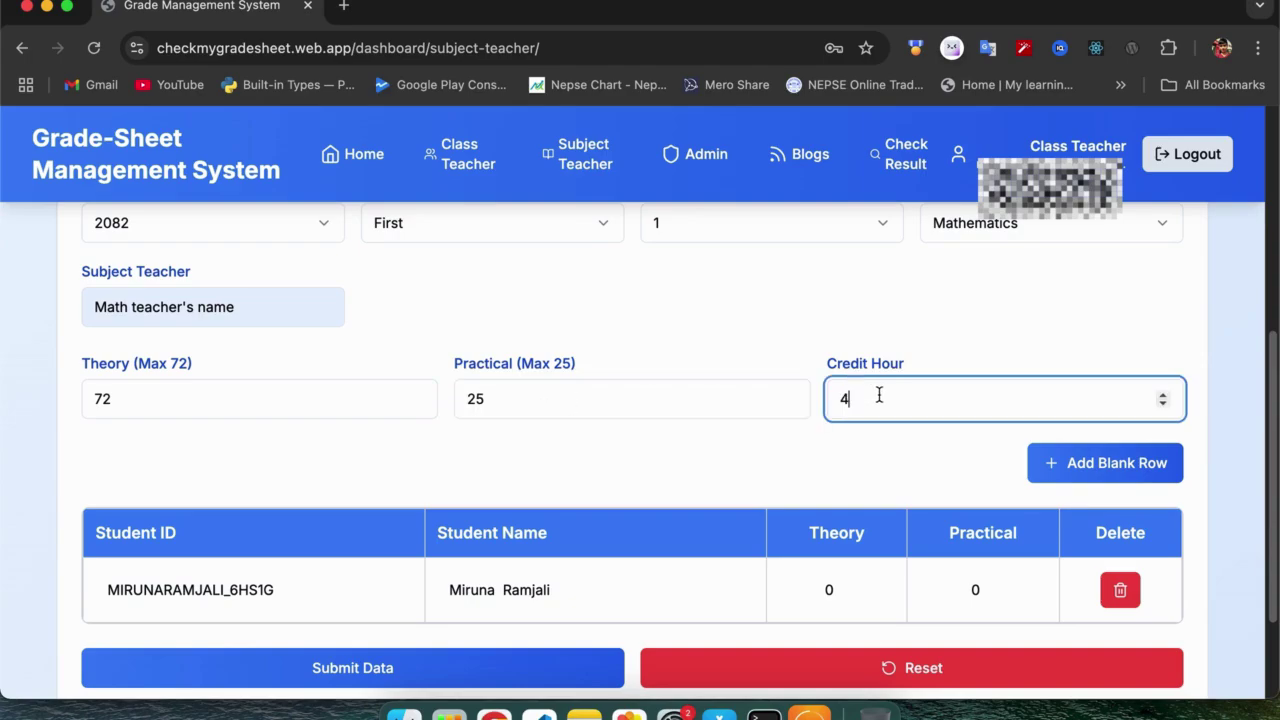
pyautogui.scroll(-2, 655, 414)
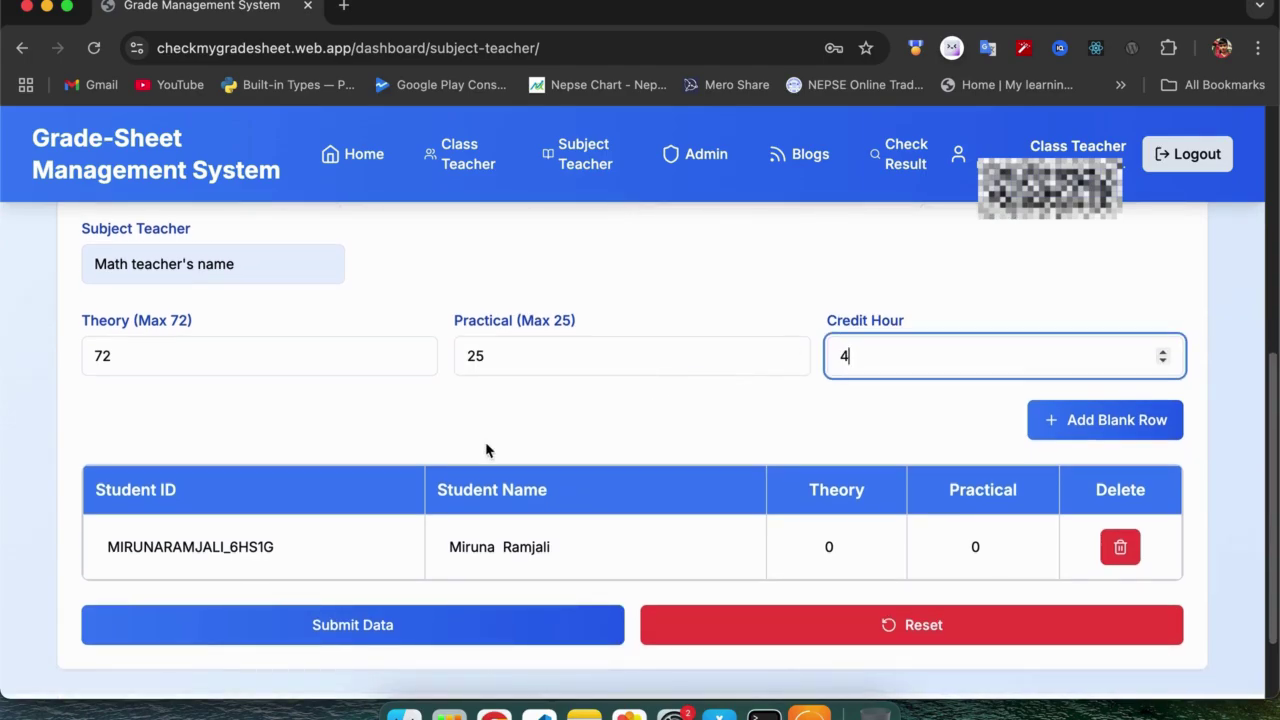
# Enter the student's Mathematics marks of 71 theory and 23 practical and submit them.
pyautogui.click(827, 546)
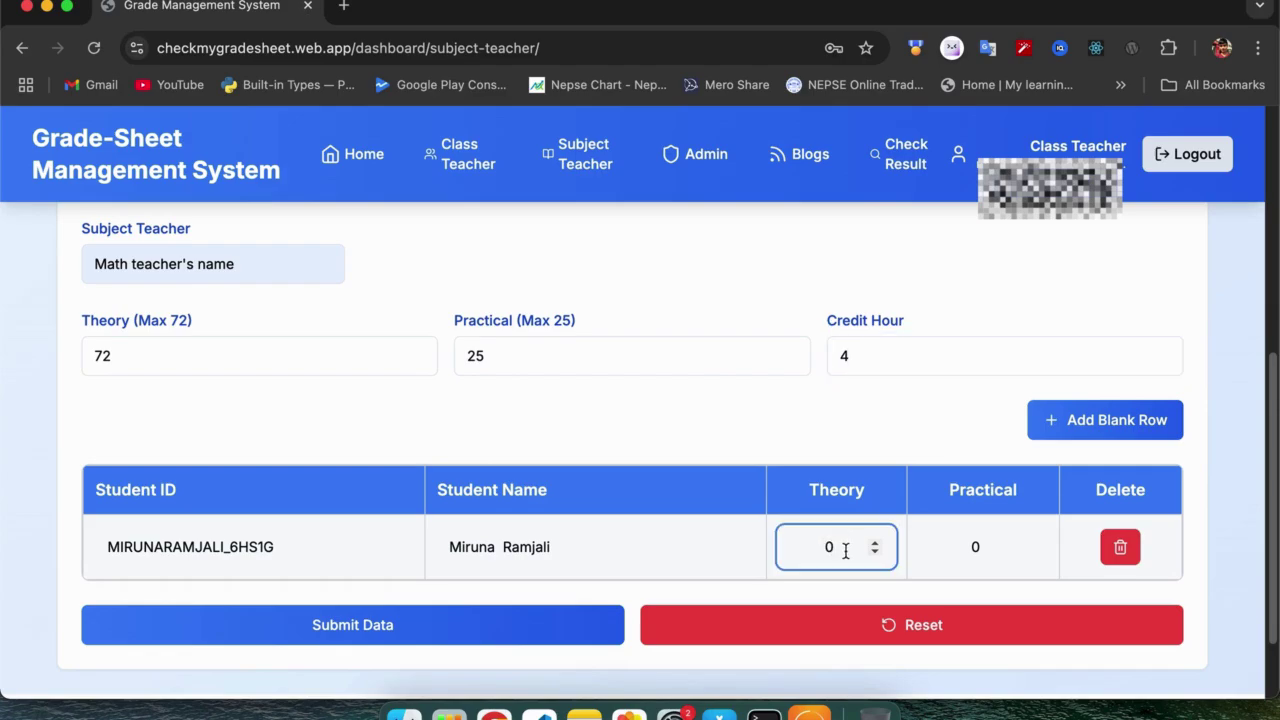
pyautogui.click(983, 546)
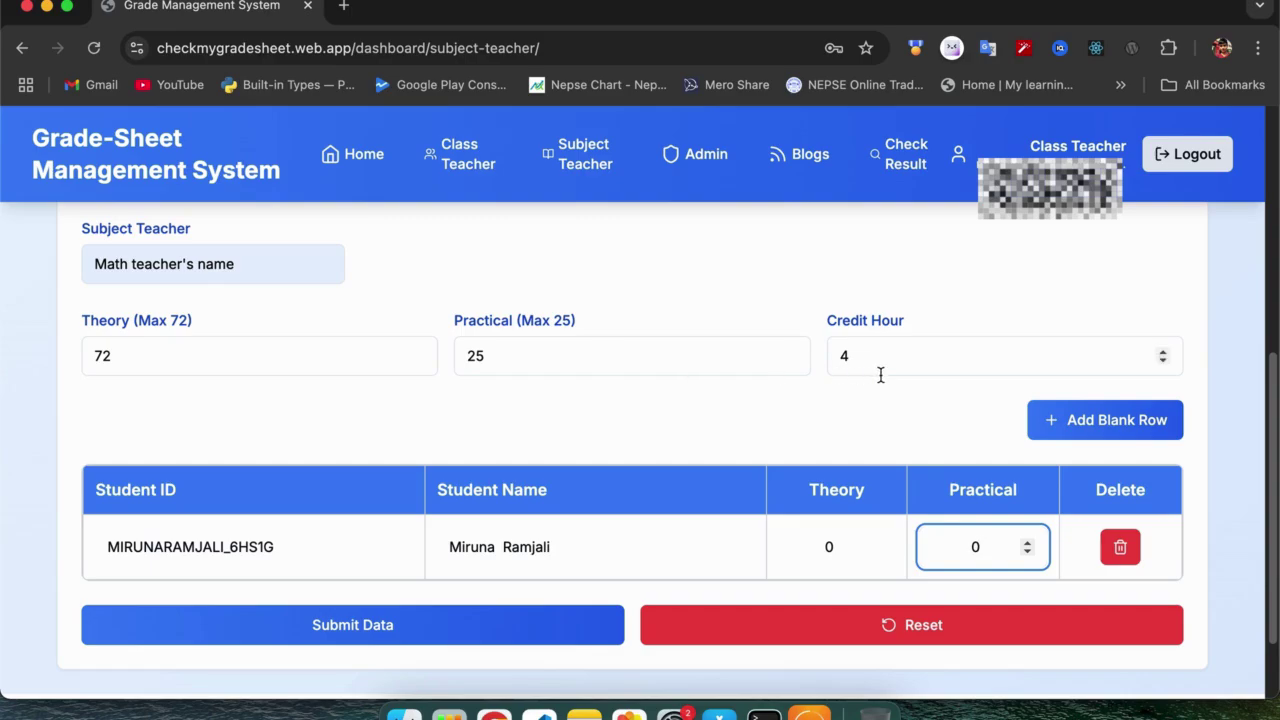
pyautogui.doubleClick(839, 551)
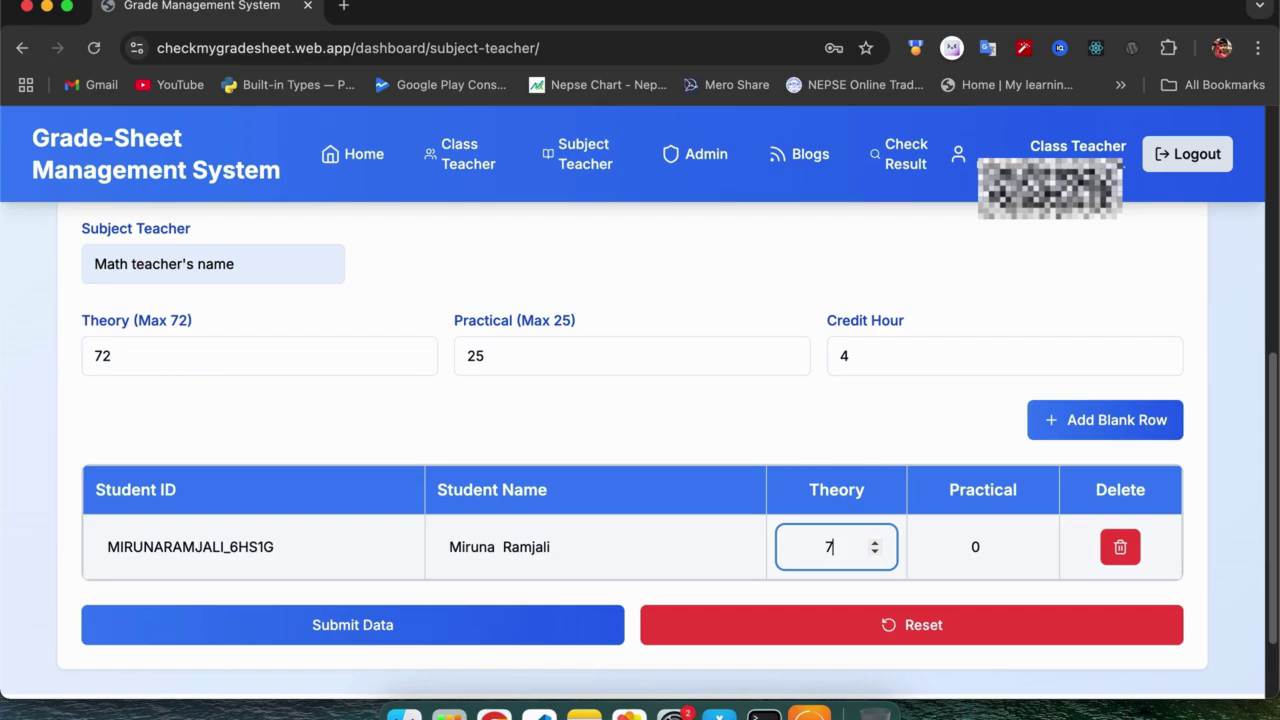
pyautogui.click(980, 552)
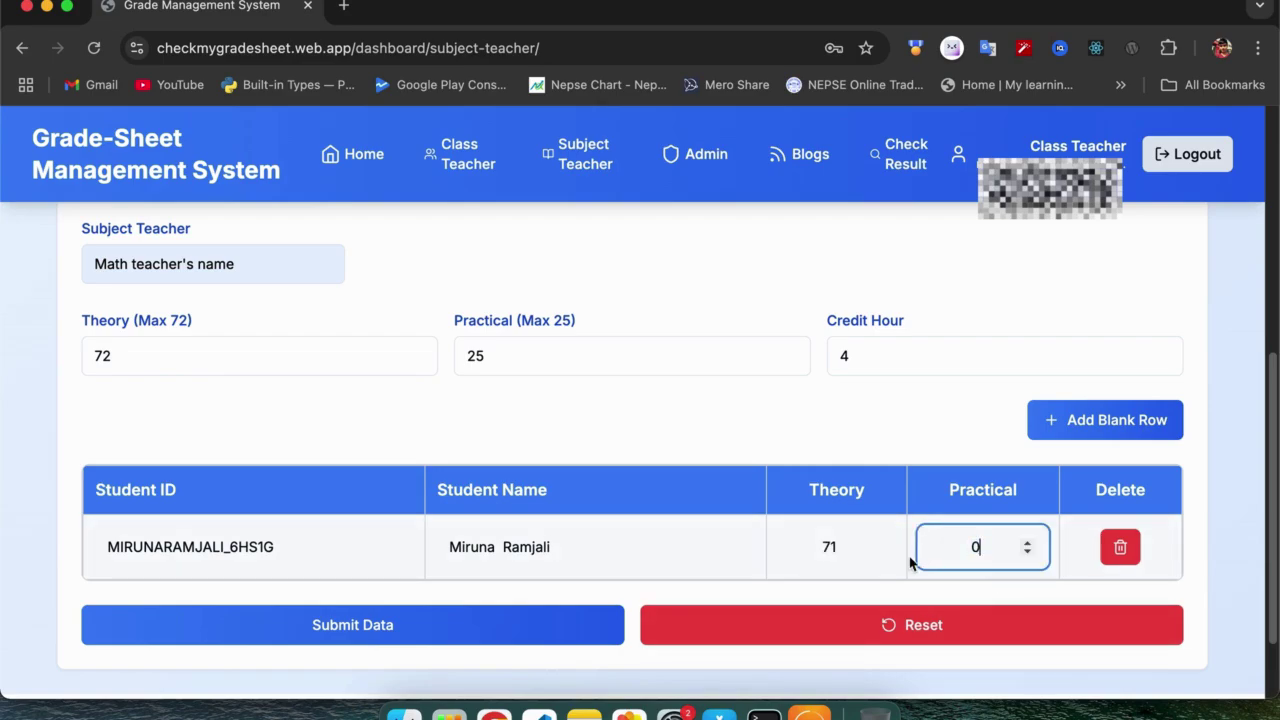
pyautogui.write('23')
pyautogui.scroll(-1, 1140, 450)
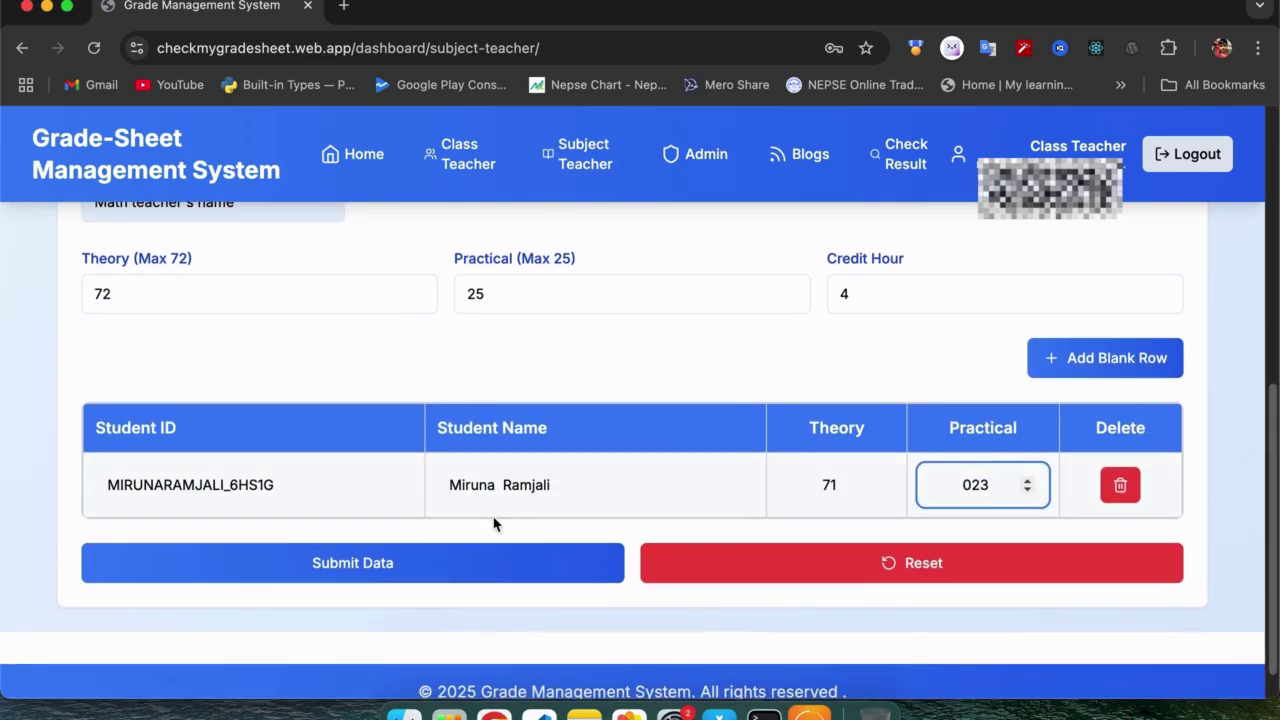
pyautogui.click(470, 563)
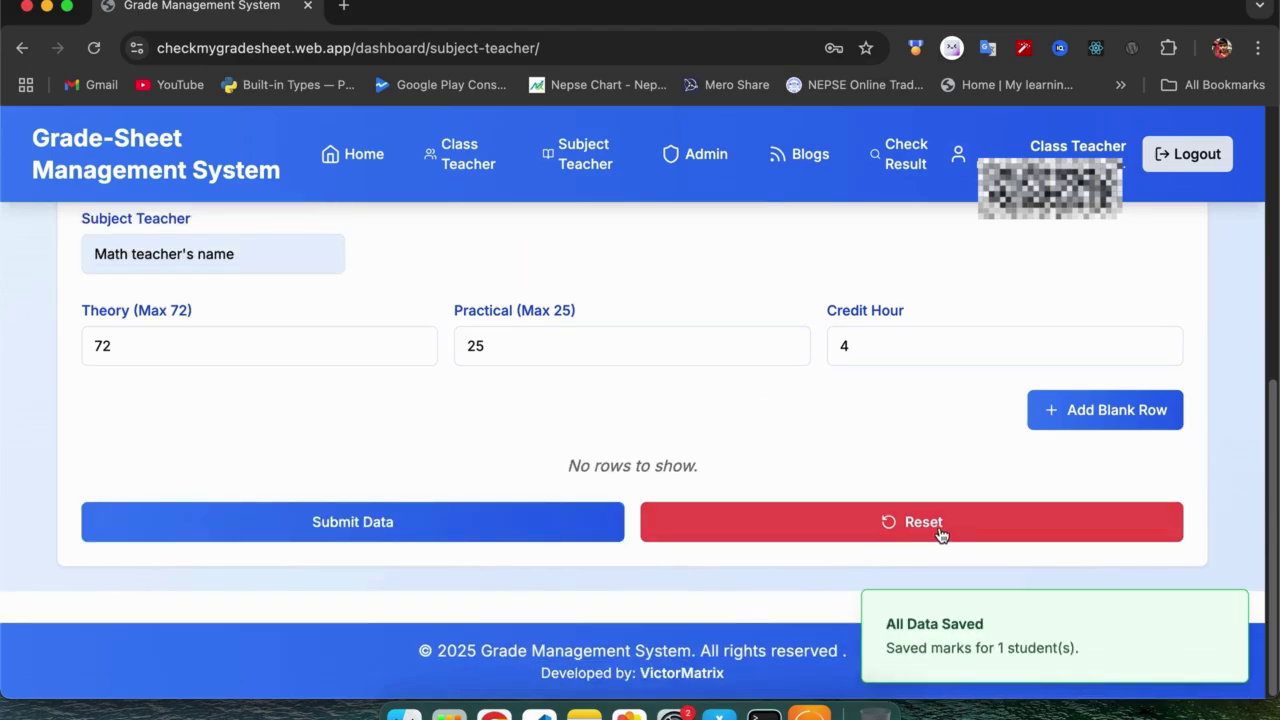
# Switch the subject to English and load the registered grade 1 students.
pyautogui.scroll(3, 927, 420)
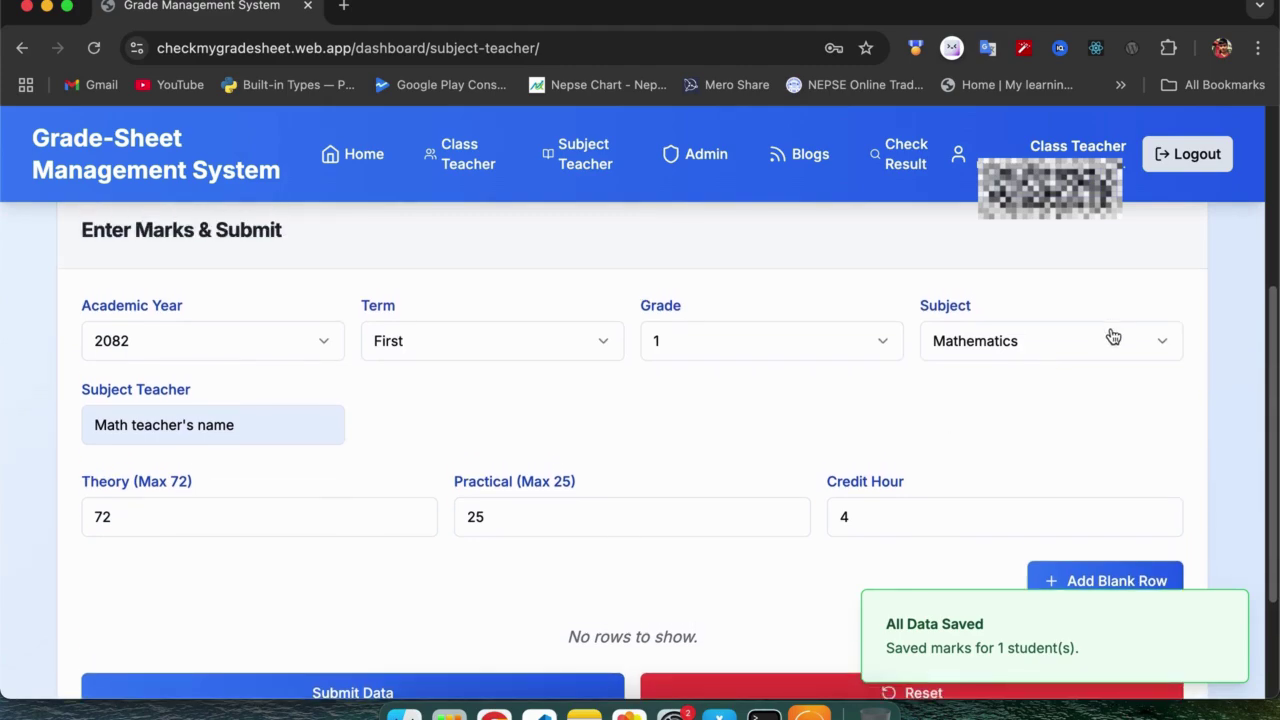
pyautogui.click(1108, 348)
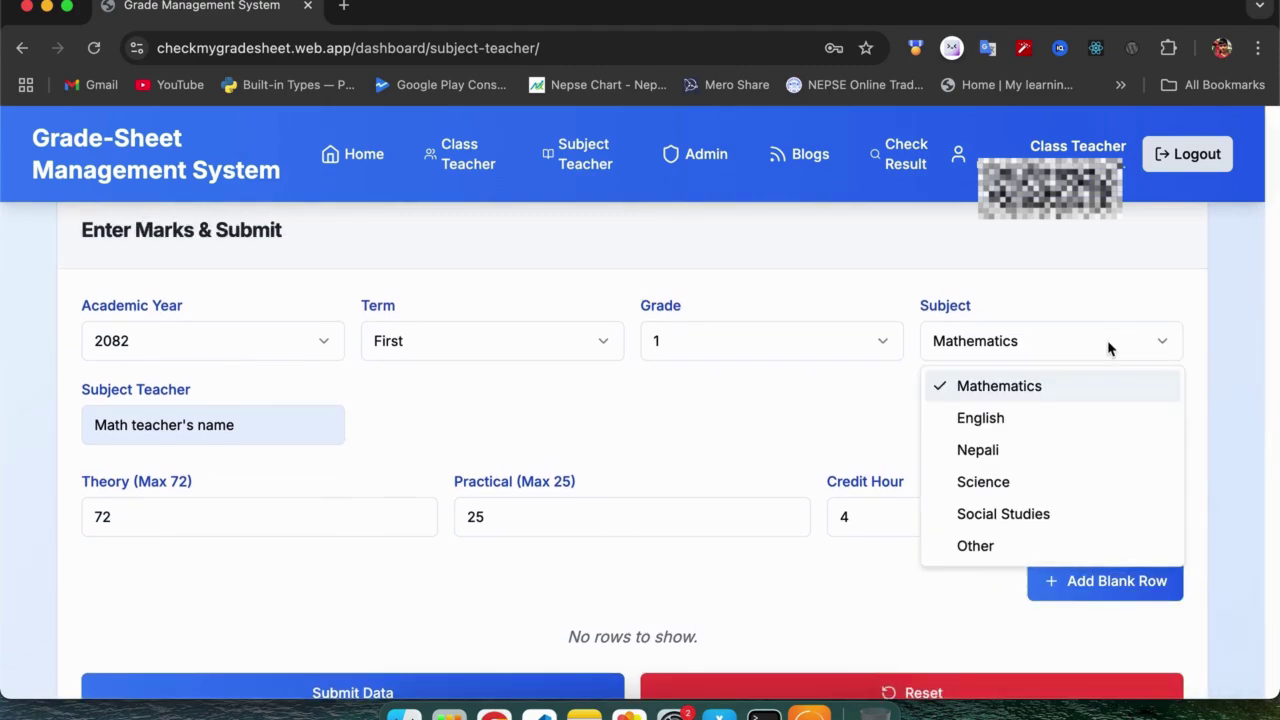
pyautogui.click(1033, 426)
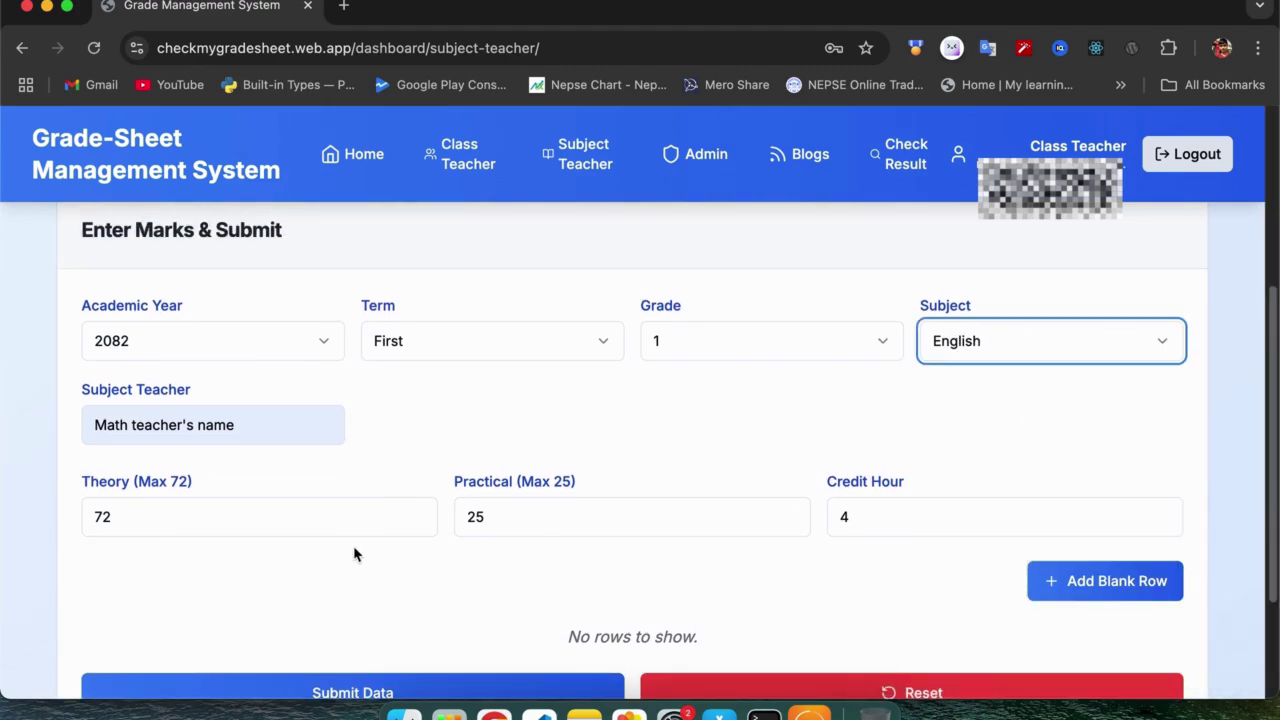
pyautogui.scroll(-2, 543, 534)
pyautogui.scroll(5, 543, 540)
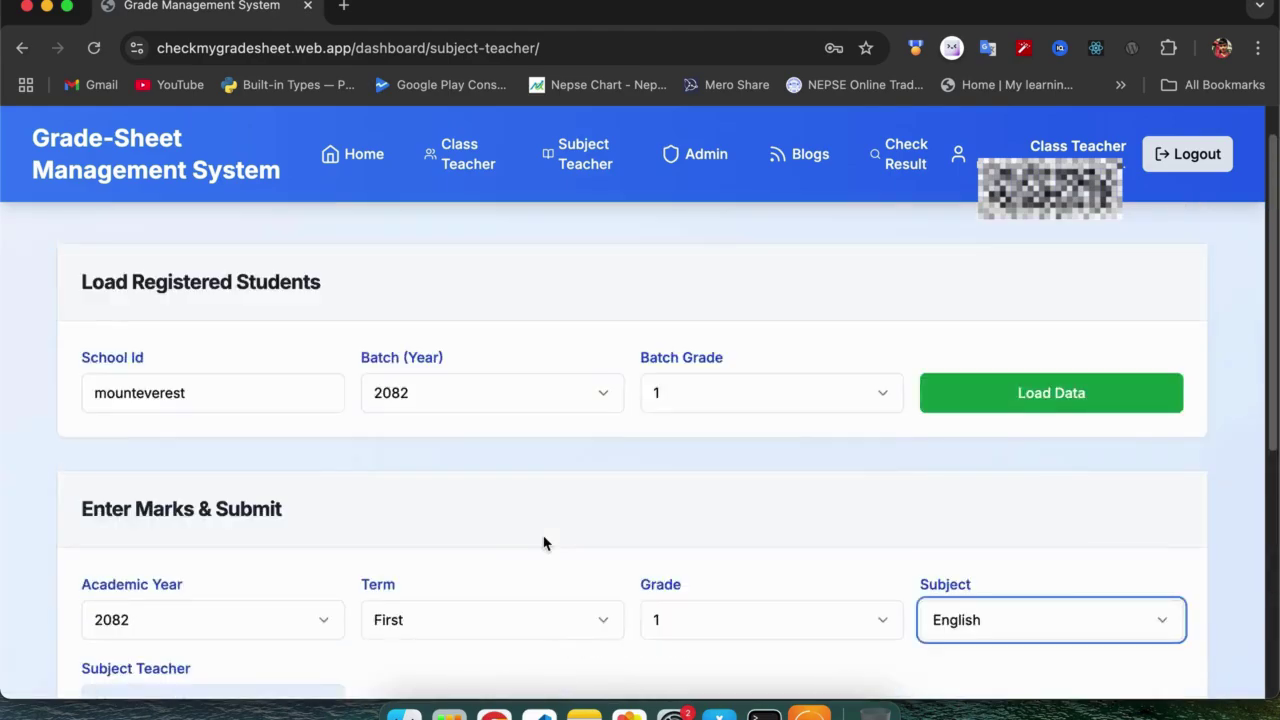
pyautogui.click(1023, 452)
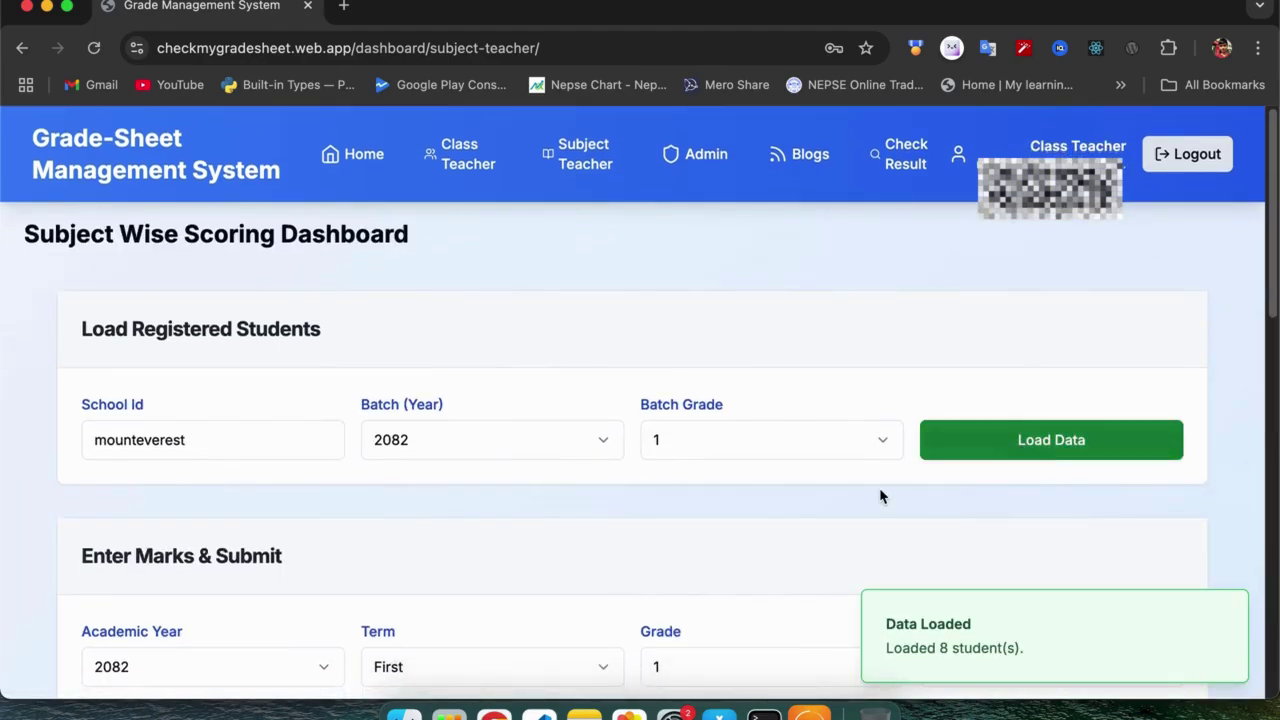
pyautogui.scroll(-10, 860, 503)
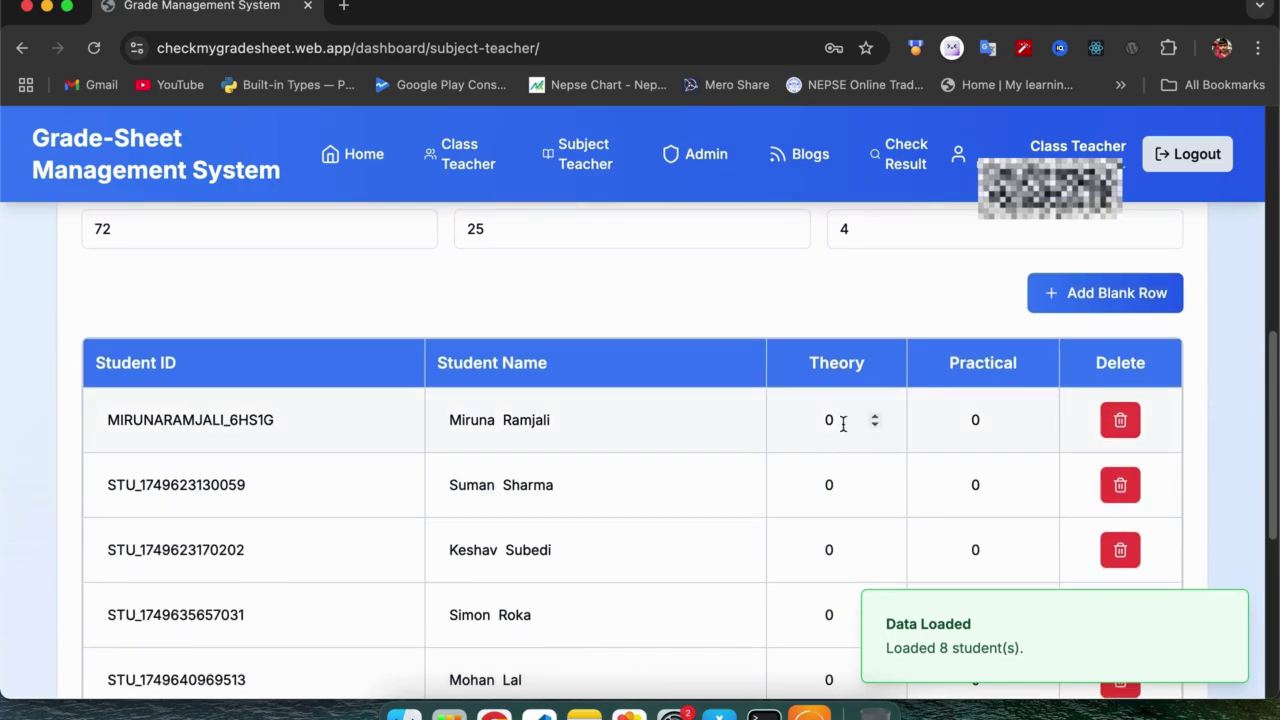
# Delete every student row except the first one.
pyautogui.click(840, 420)
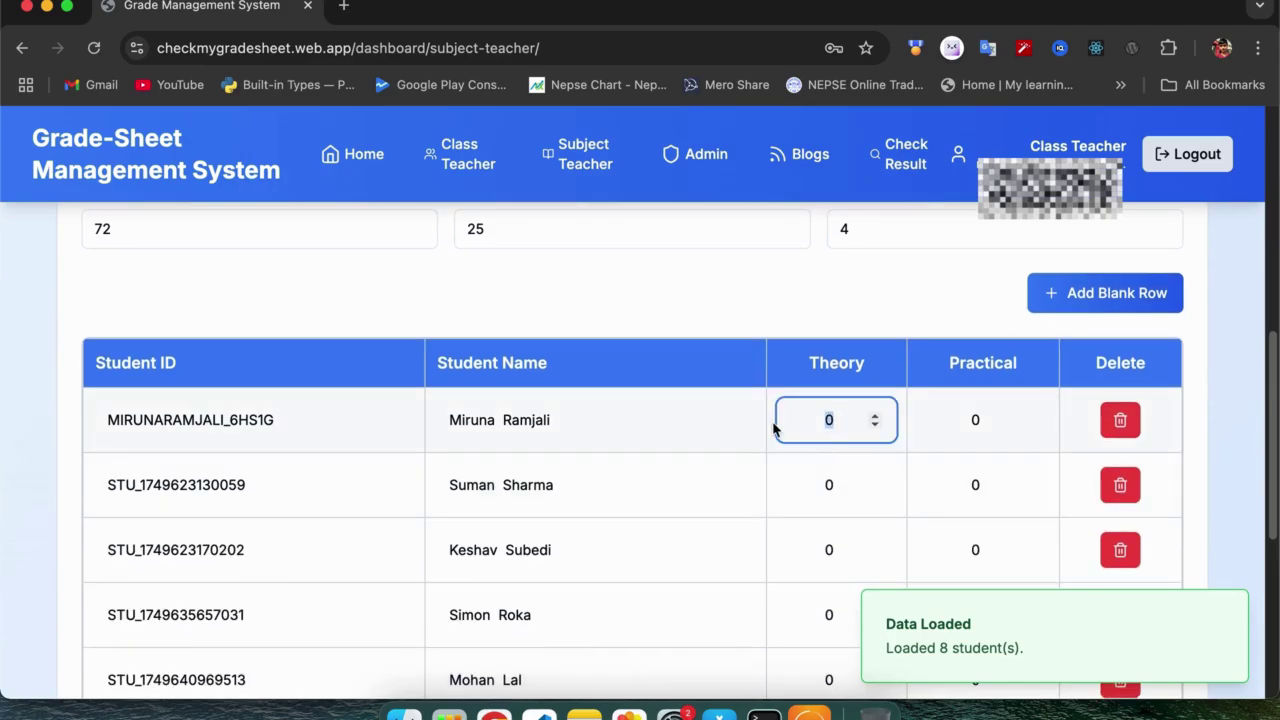
pyautogui.click(1122, 488)
pyautogui.click(1120, 486)
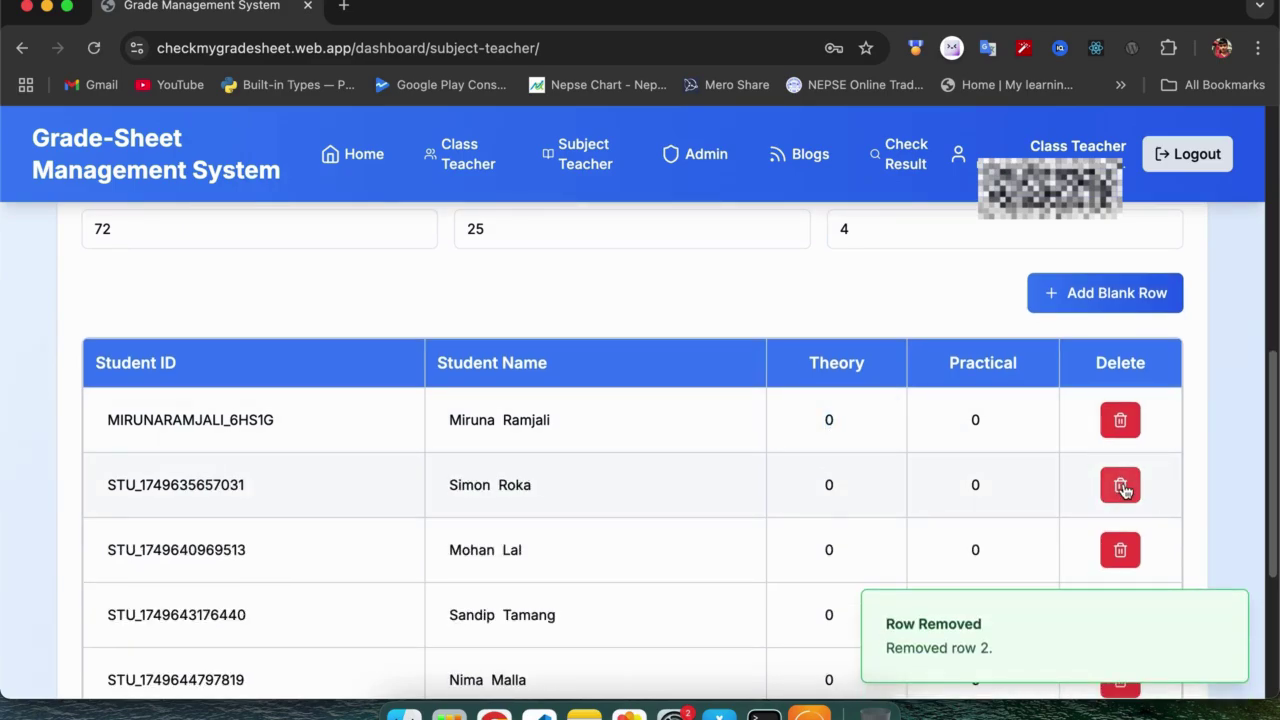
pyautogui.click(1120, 486)
pyautogui.click(1120, 486)
pyautogui.click(1120, 486)
pyautogui.click(1120, 486)
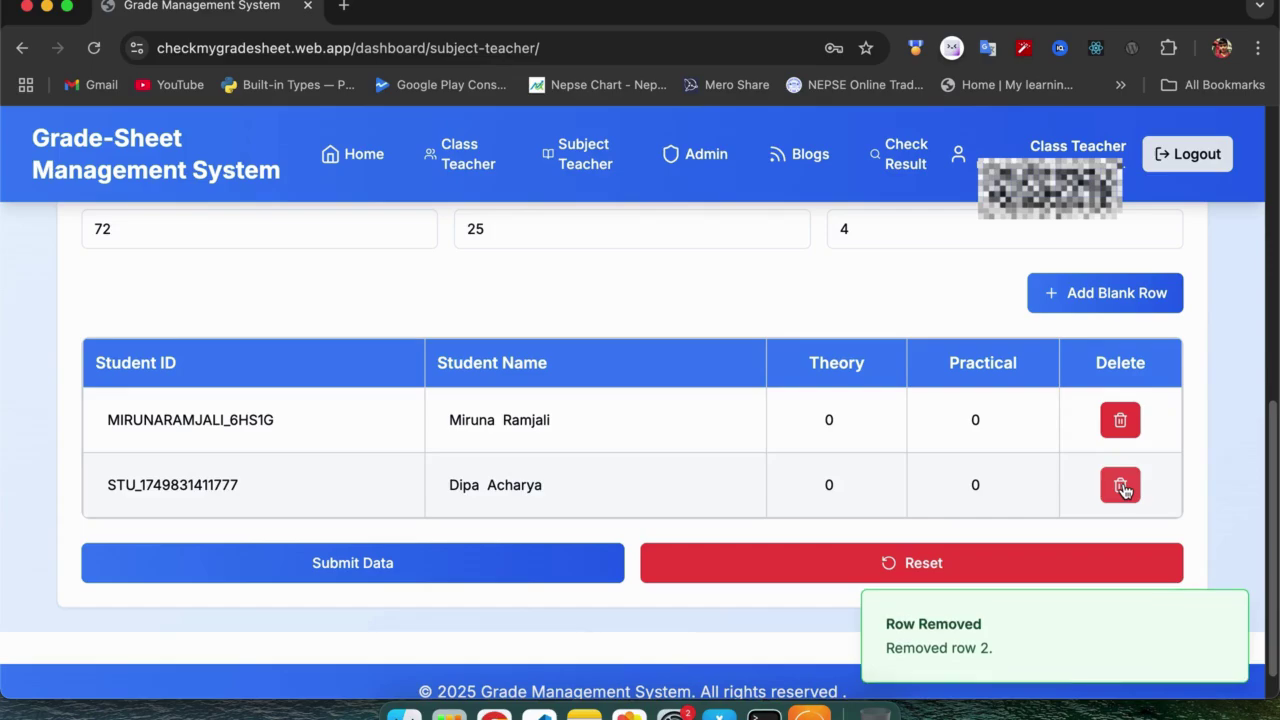
pyautogui.click(1120, 486)
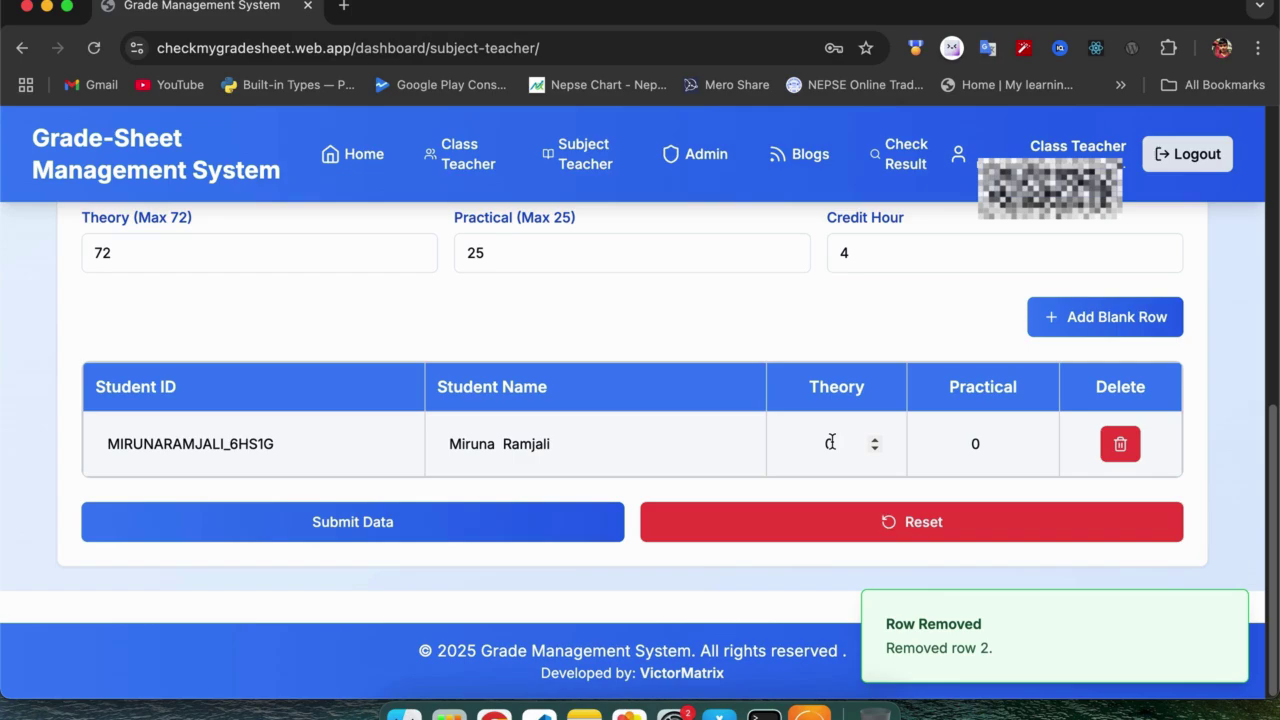
# Enter English marks of 70 theory and 2 practical for the first student and submit.
pyautogui.click(826, 443)
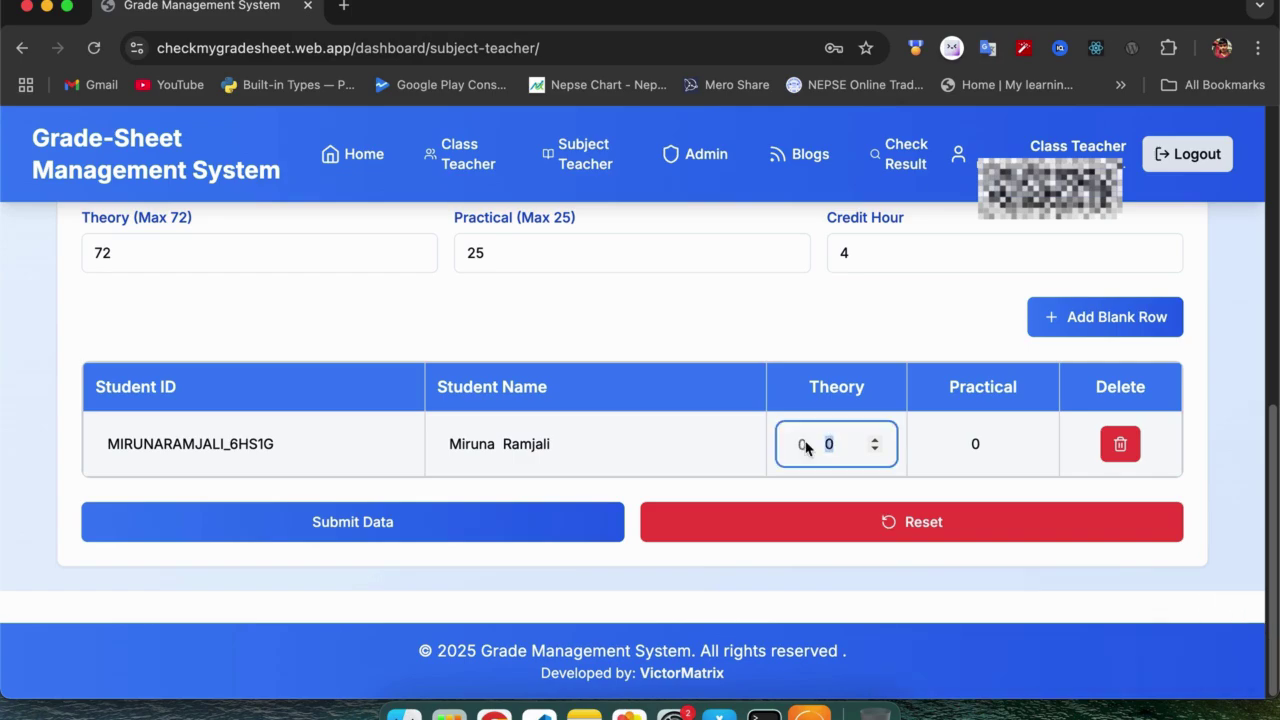
pyautogui.write('0')
pyautogui.press('Tab')
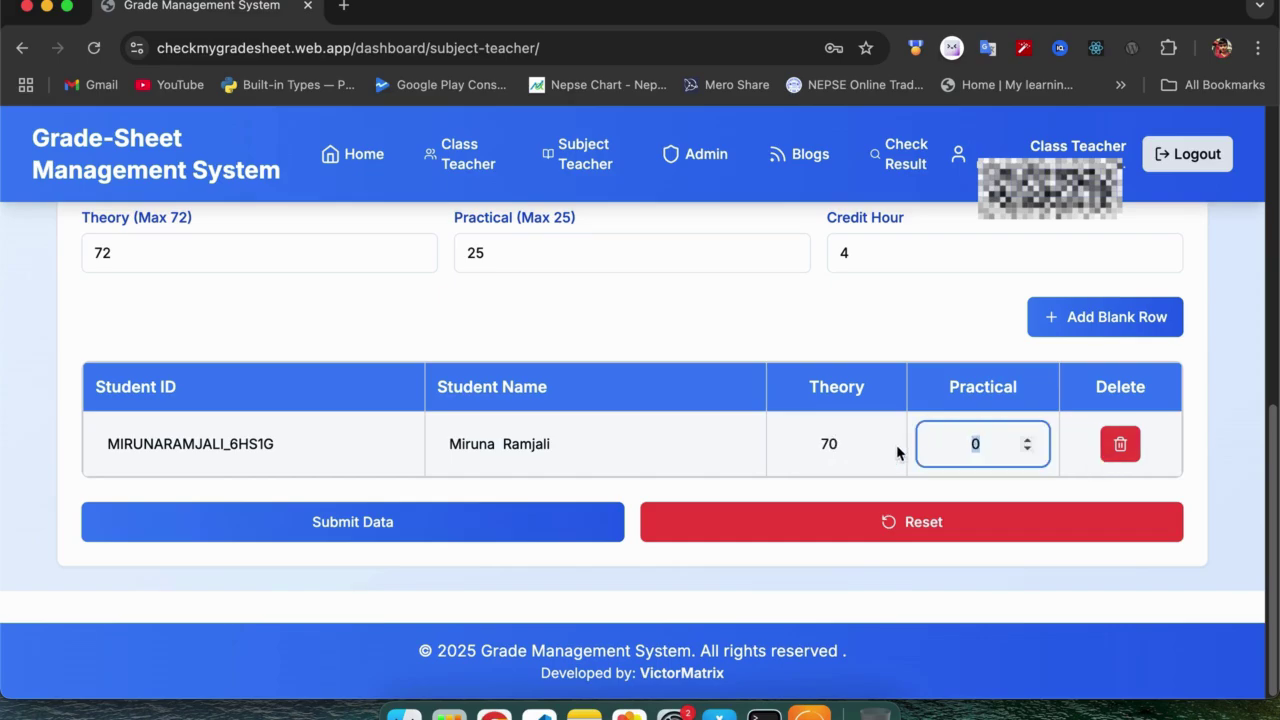
pyautogui.write('22')
pyautogui.click(503, 523)
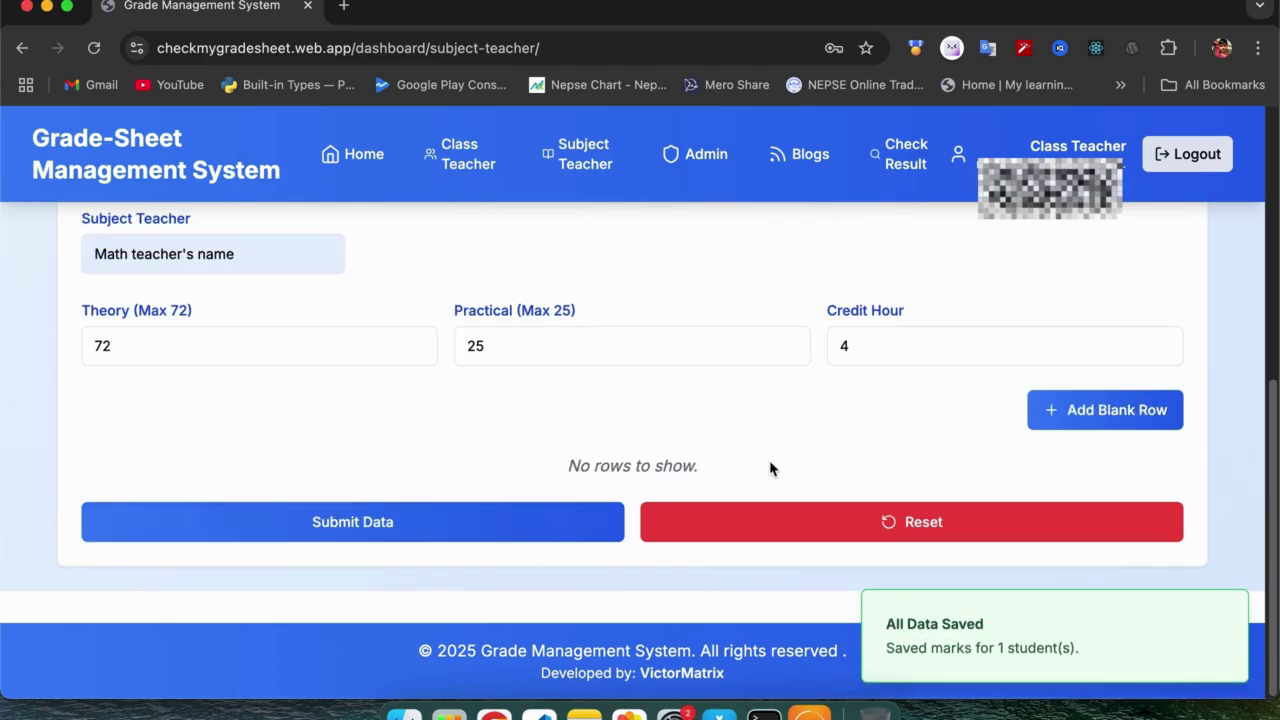
pyautogui.scroll(5, 770, 468)
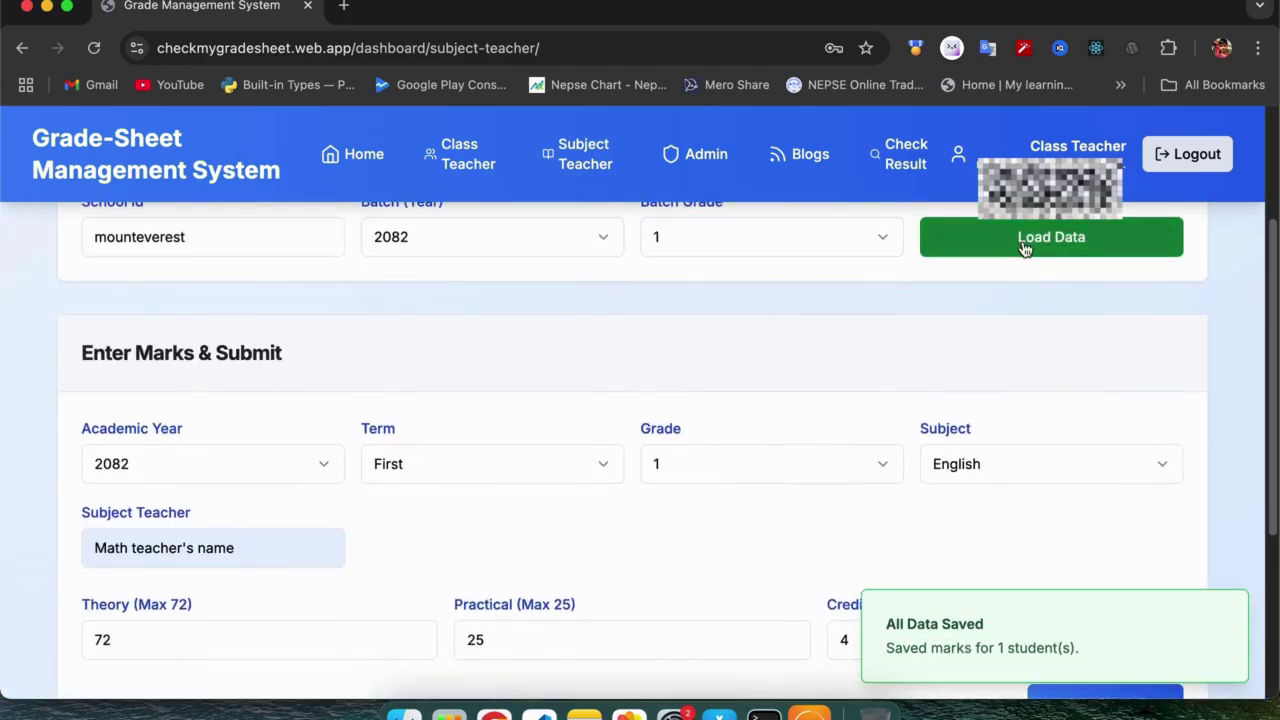
# Reload the eight grade 1 students into the marks table and scroll through their rows.
pyautogui.click(1025, 245)
pyautogui.scroll(-3, 666, 405)
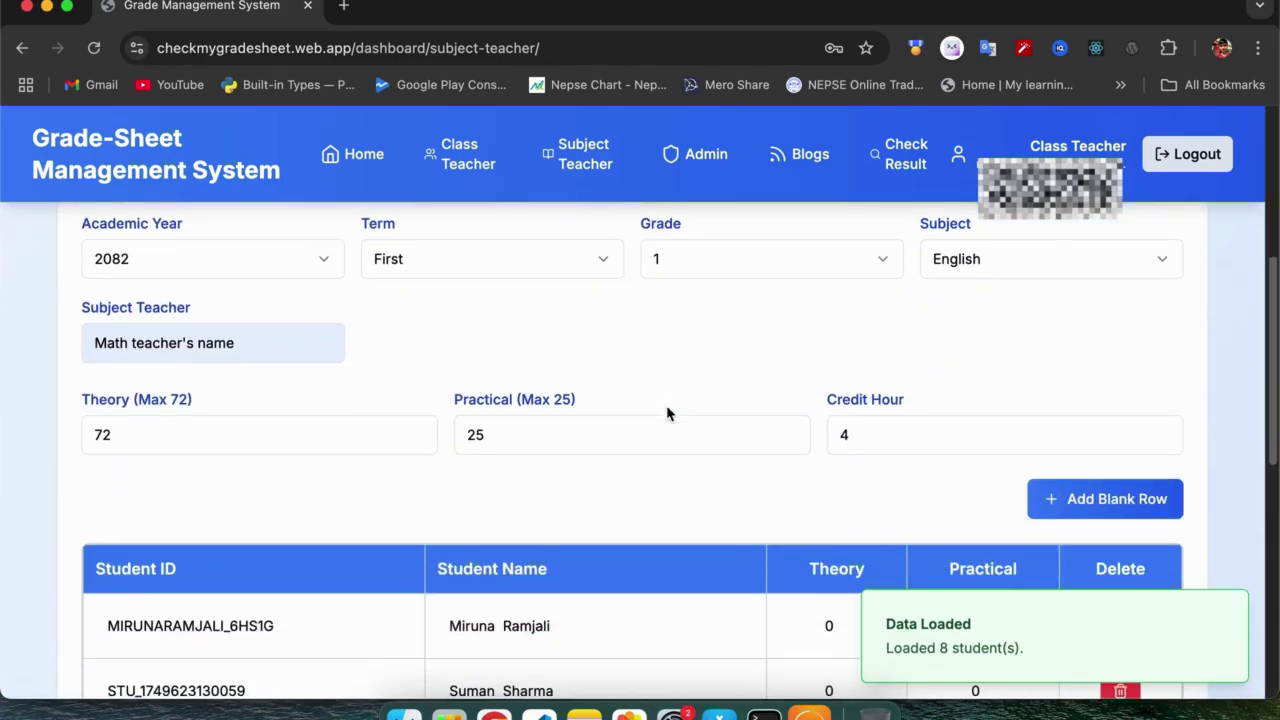
pyautogui.scroll(-4, 668, 413)
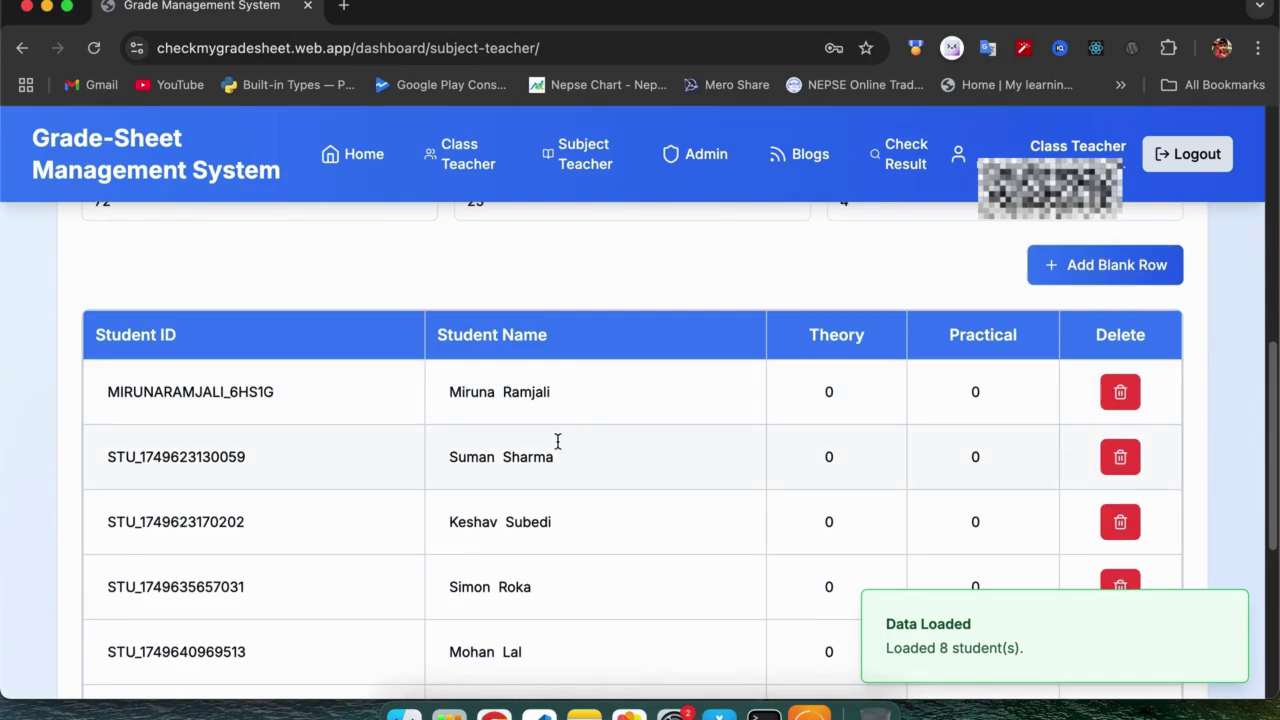
pyautogui.scroll(1, 558, 459)
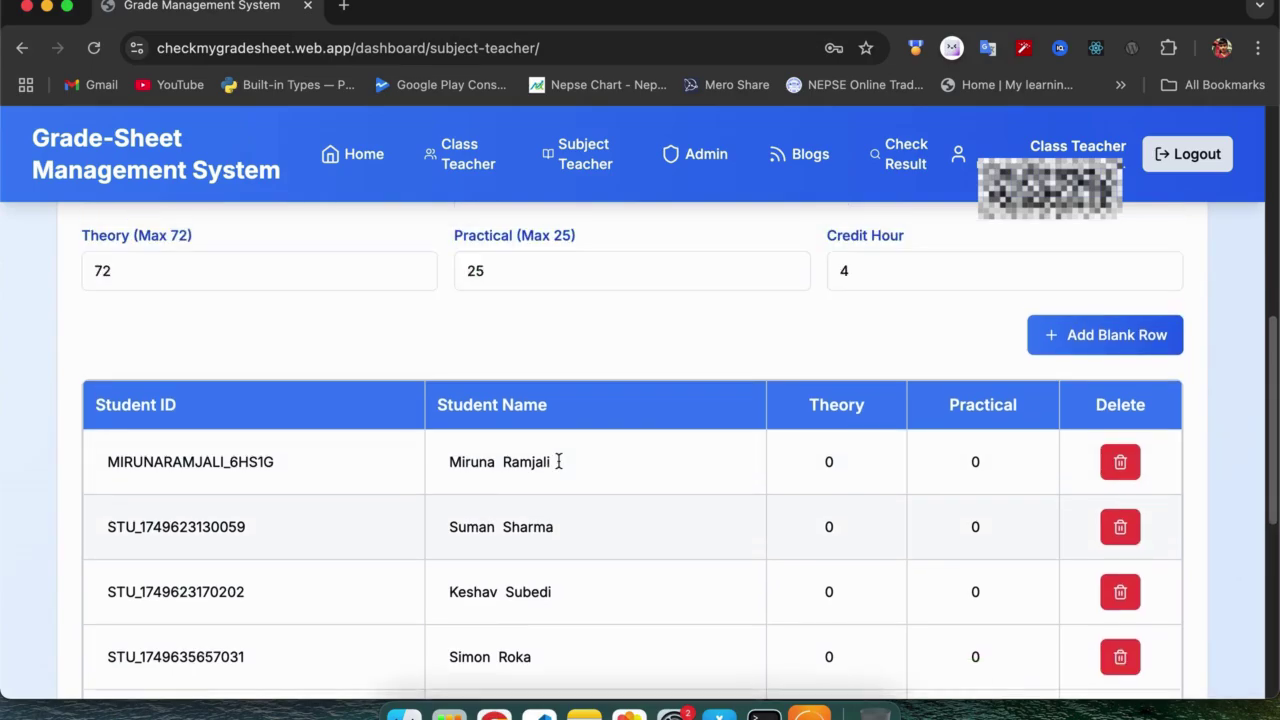
pyautogui.scroll(2, 558, 460)
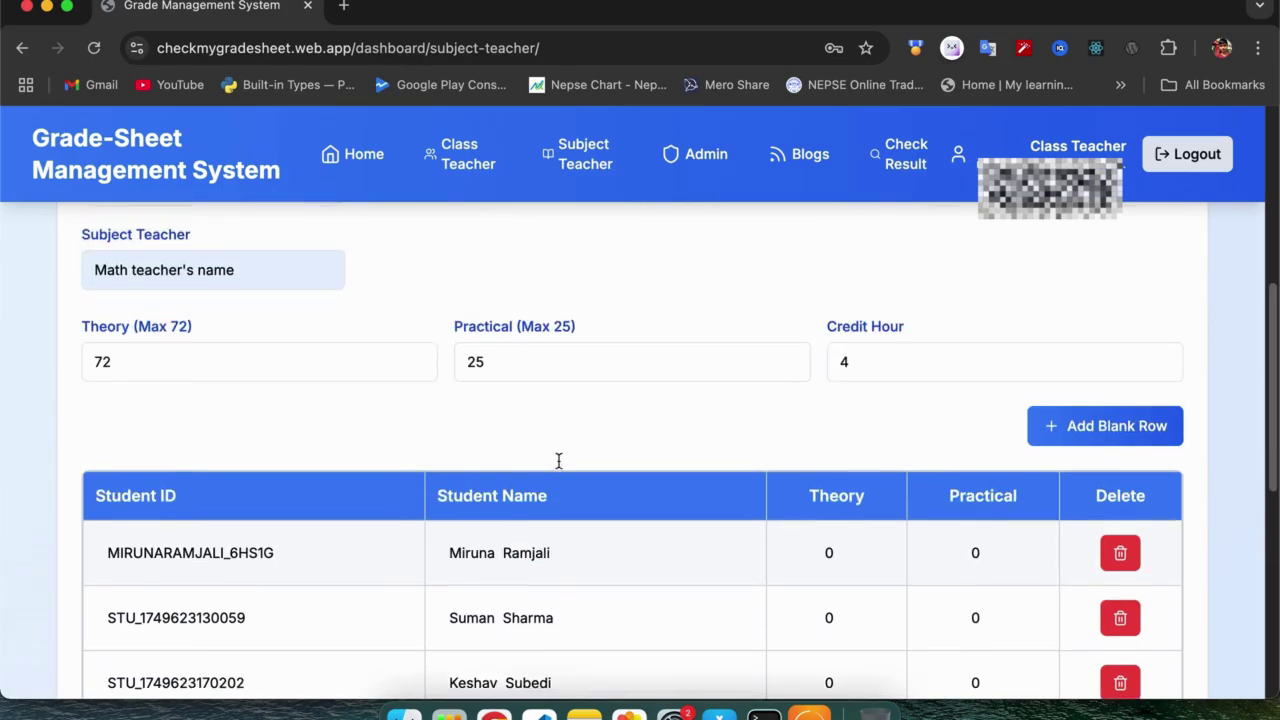
pyautogui.scroll(3, 850, 410)
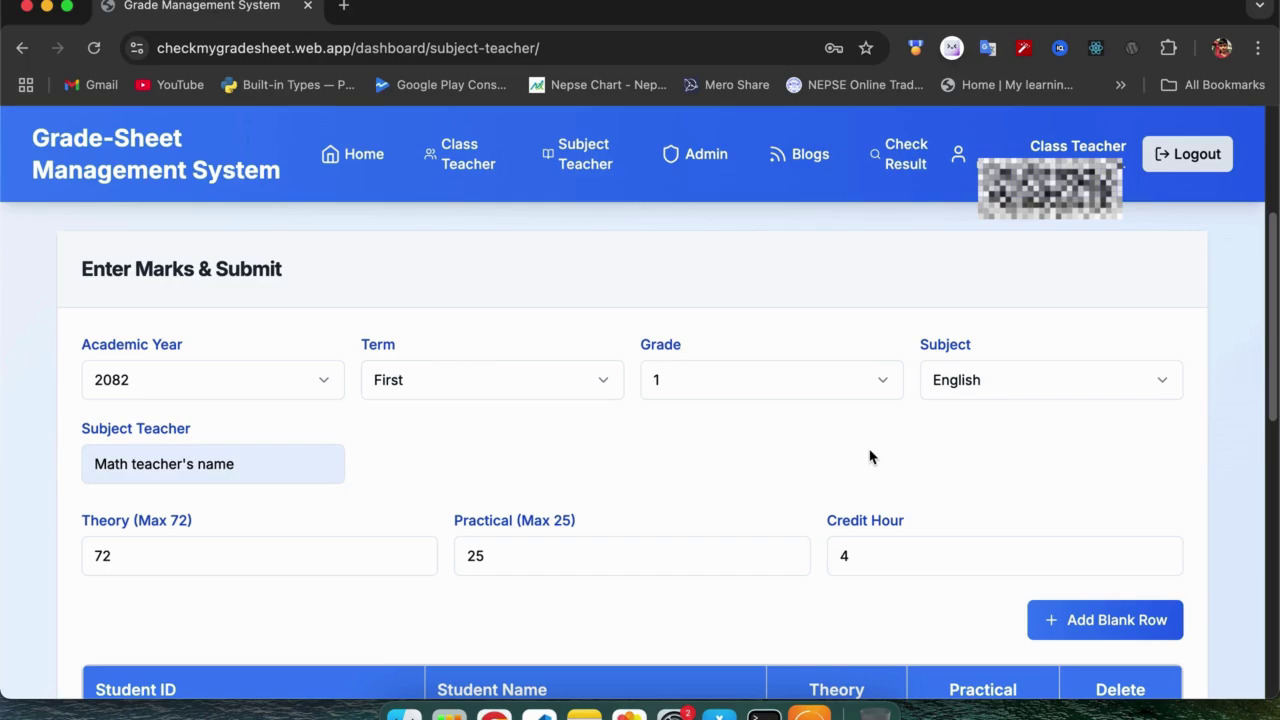
pyautogui.scroll(-3, 869, 455)
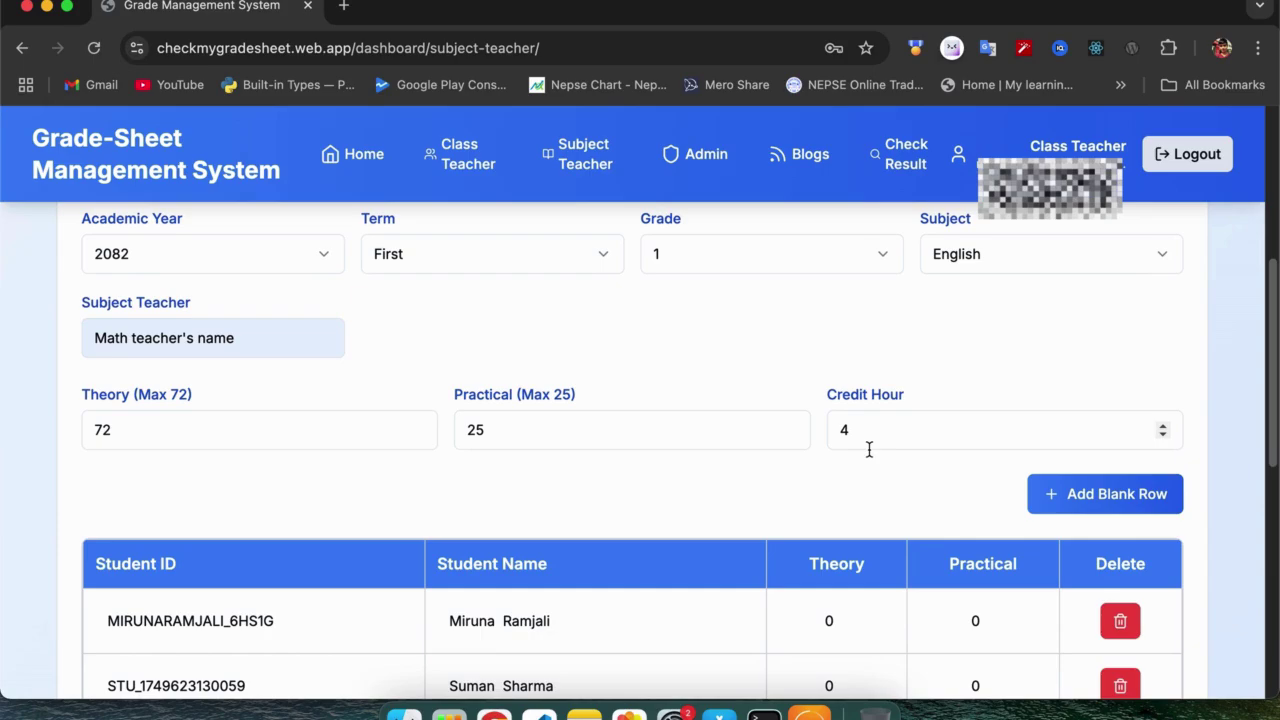
pyautogui.scroll(-2, 760, 444)
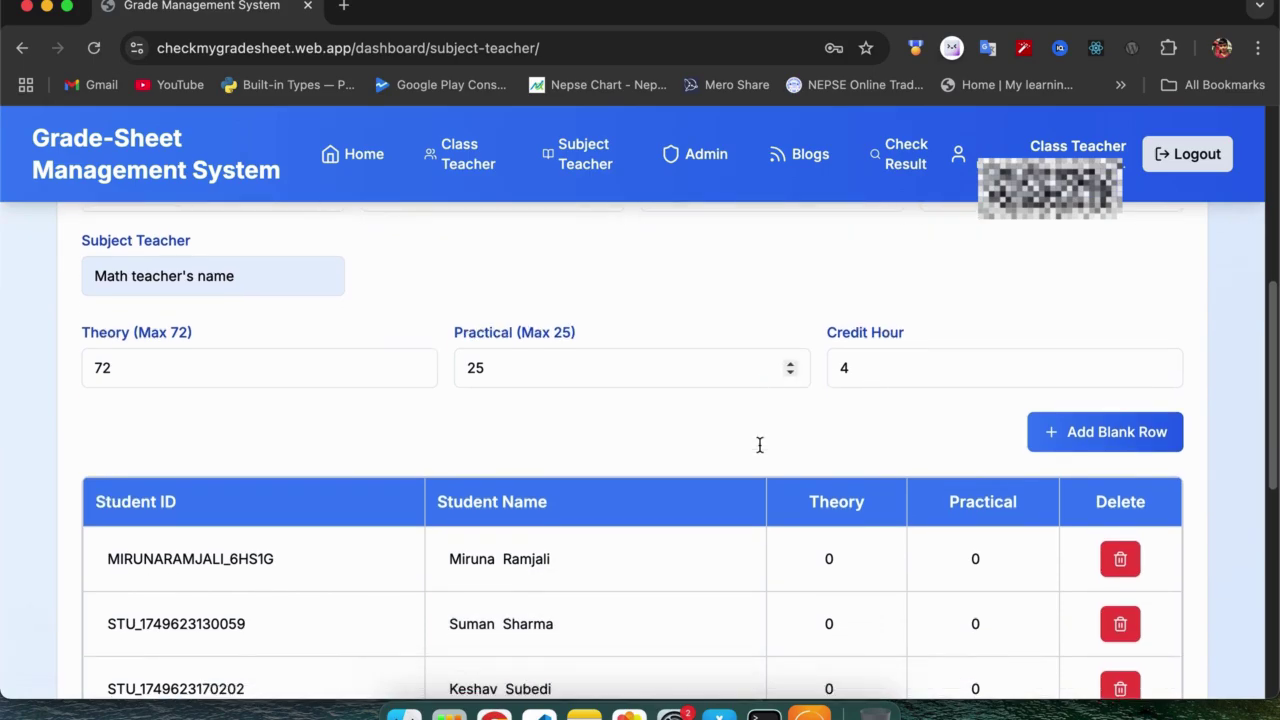
pyautogui.click(836, 546)
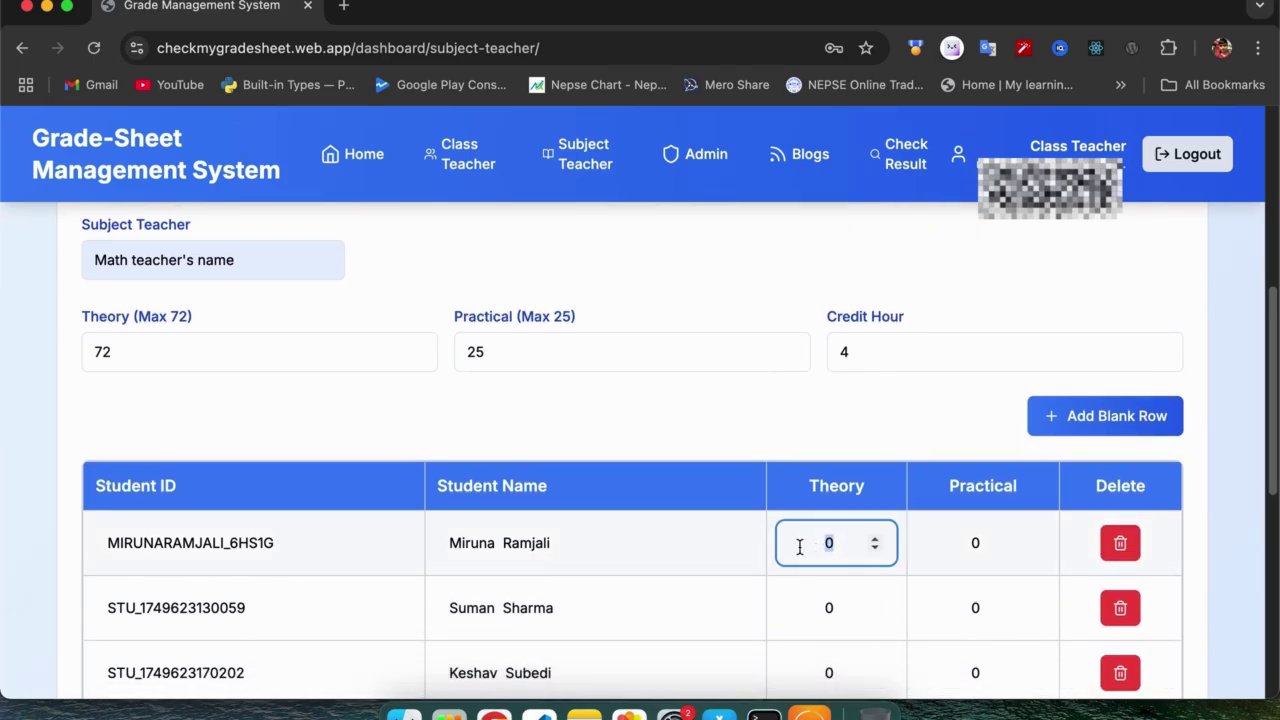
pyautogui.scroll(3, 800, 547)
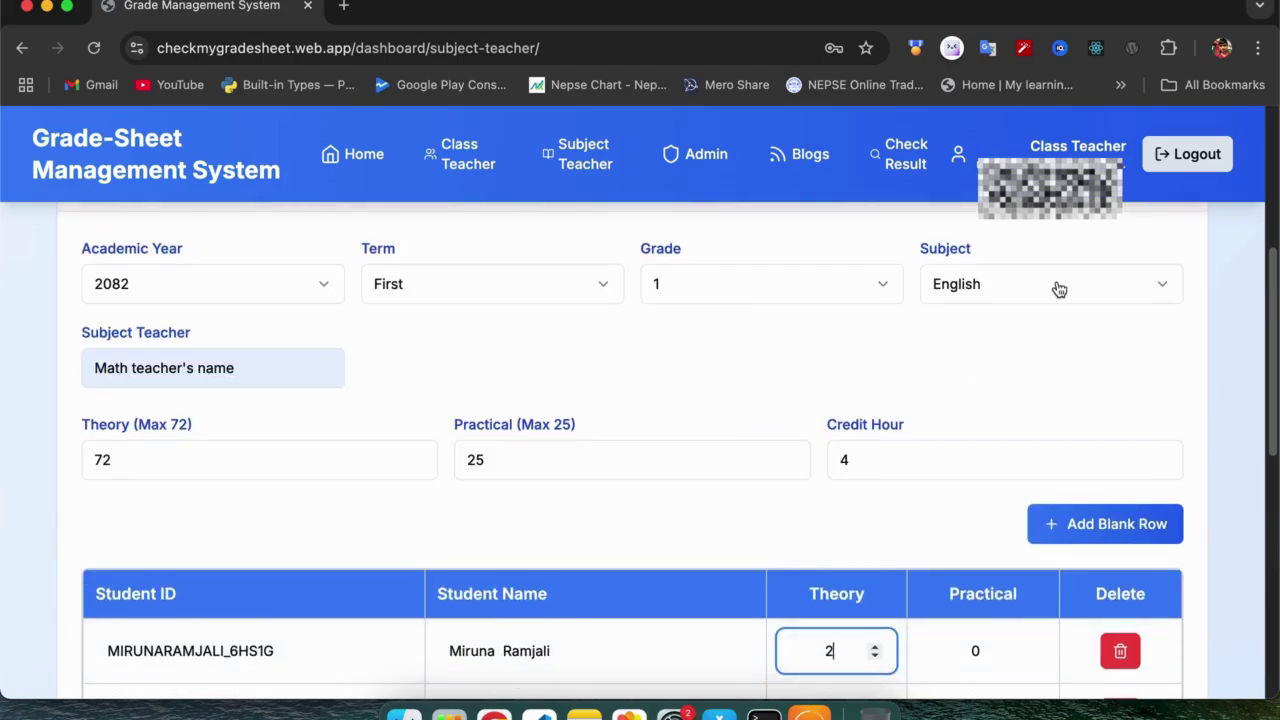
pyautogui.click(1054, 286)
# Switch the subject to Nepali, enter 66 theory and 22 practical, and submit.
pyautogui.click(1004, 396)
pyautogui.scroll(-3, 752, 558)
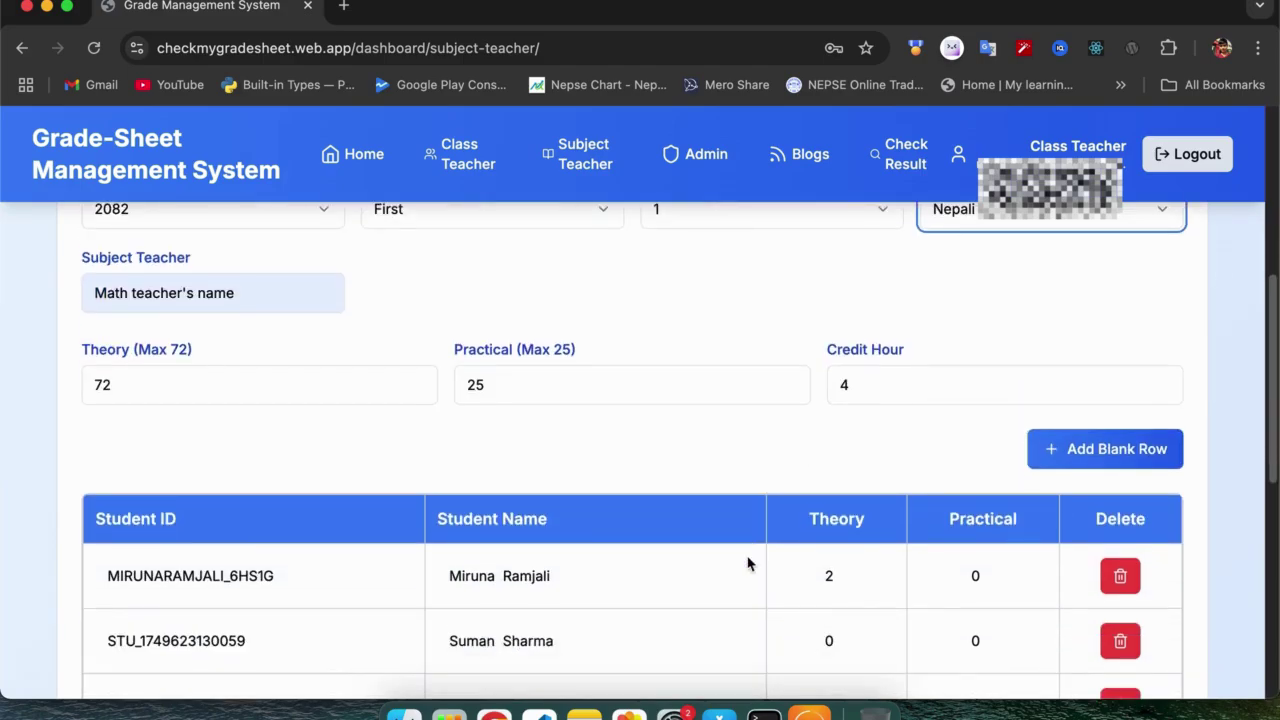
pyautogui.click(829, 537)
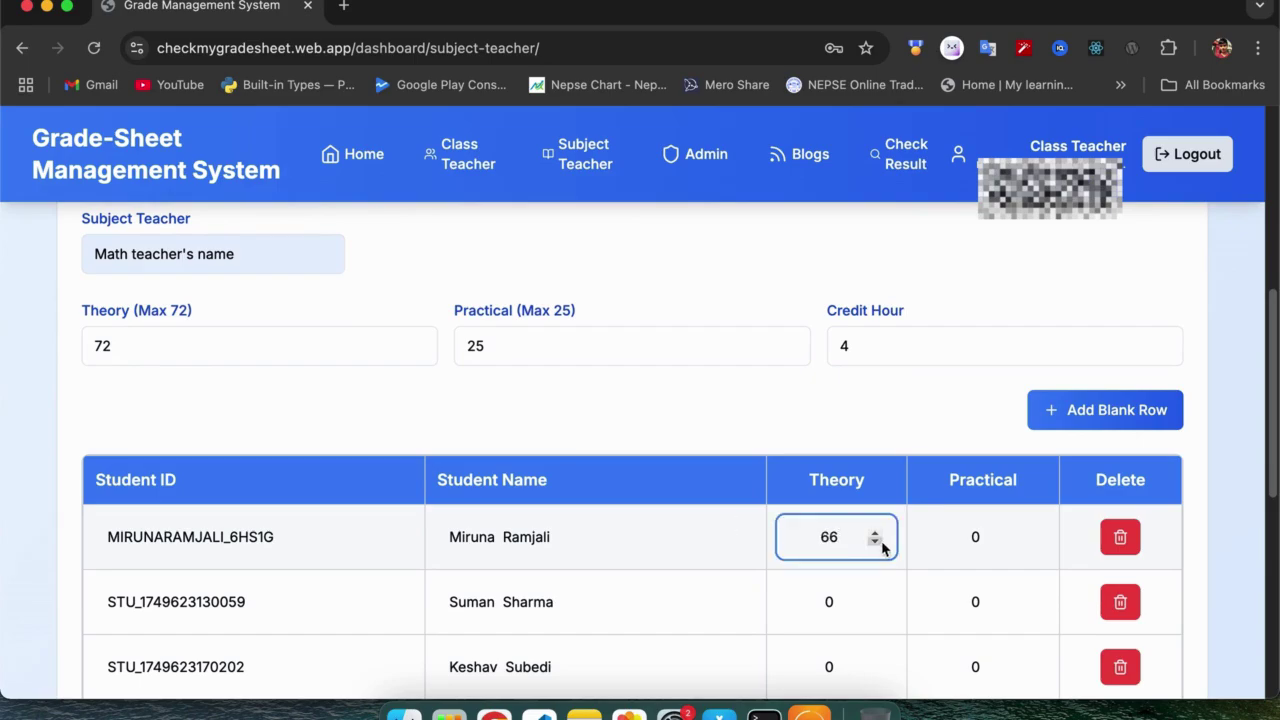
pyautogui.doubleClick(971, 536)
pyautogui.write('22')
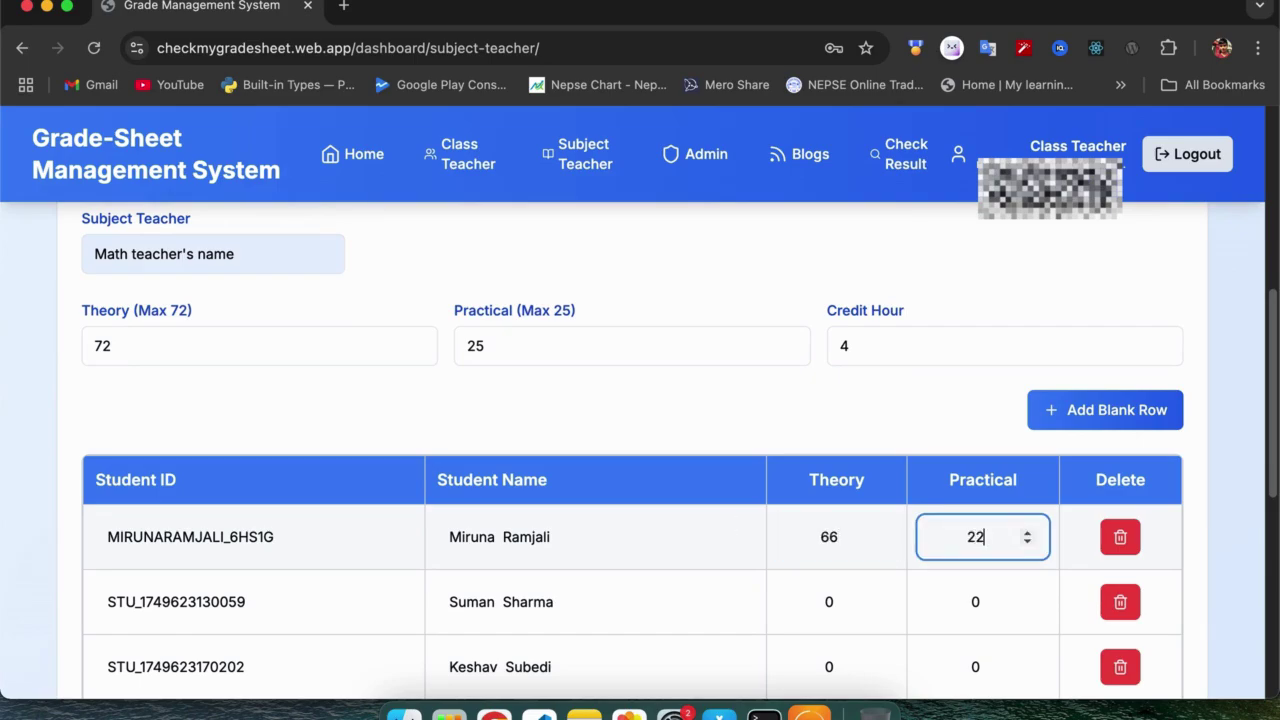
pyautogui.scroll(-10, 1077, 517)
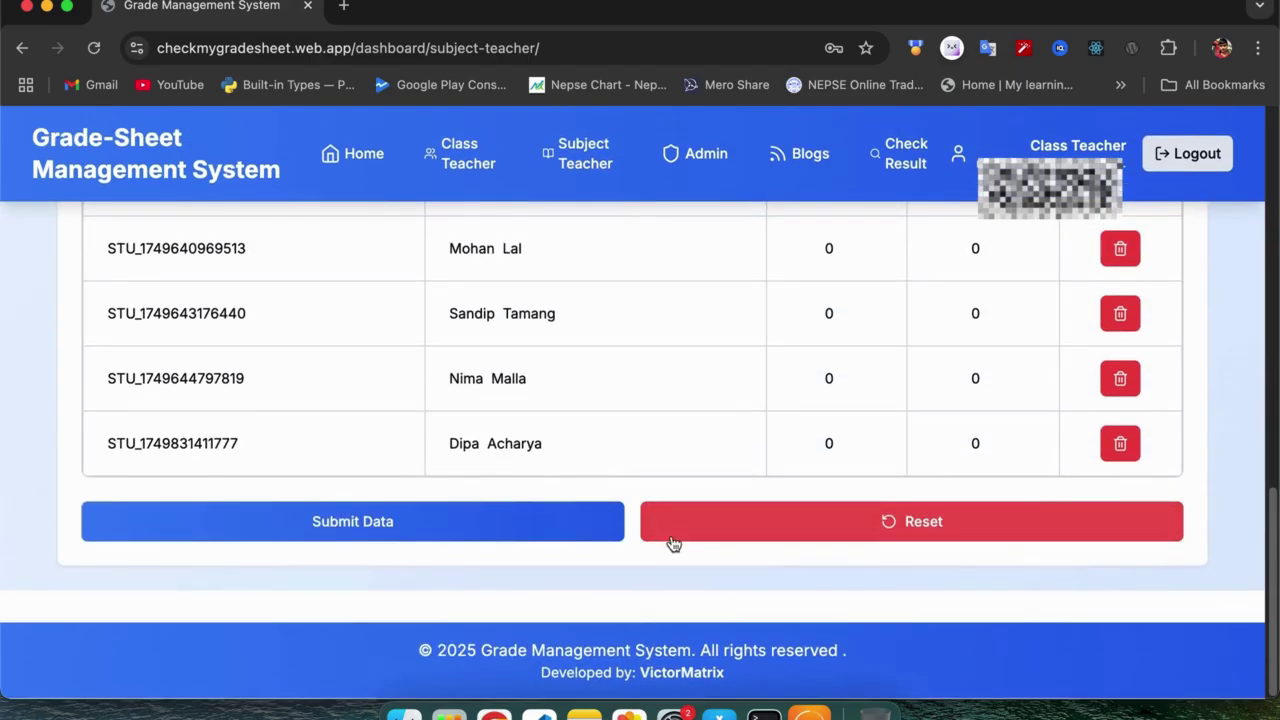
pyautogui.click(601, 535)
# Delete the seven extra student rows and save the remaining student's Nepali marks.
pyautogui.scroll(2, 890, 485)
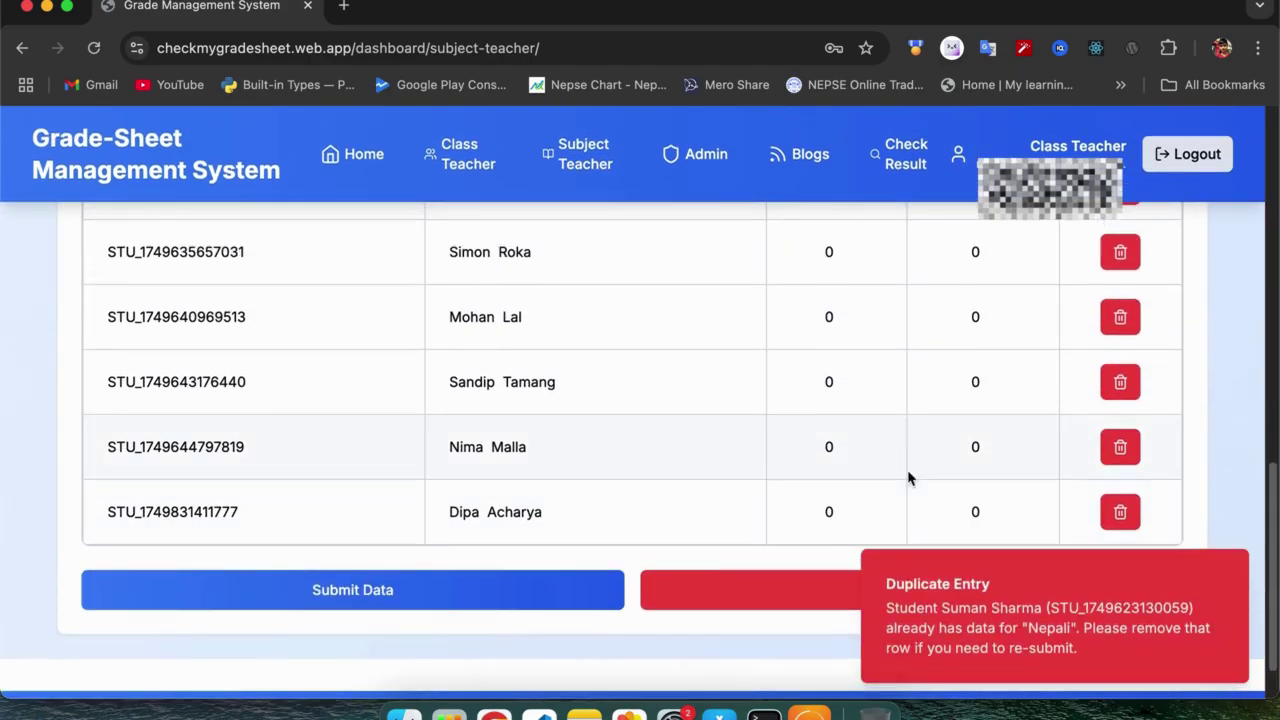
pyautogui.click(1120, 514)
pyautogui.click(1122, 448)
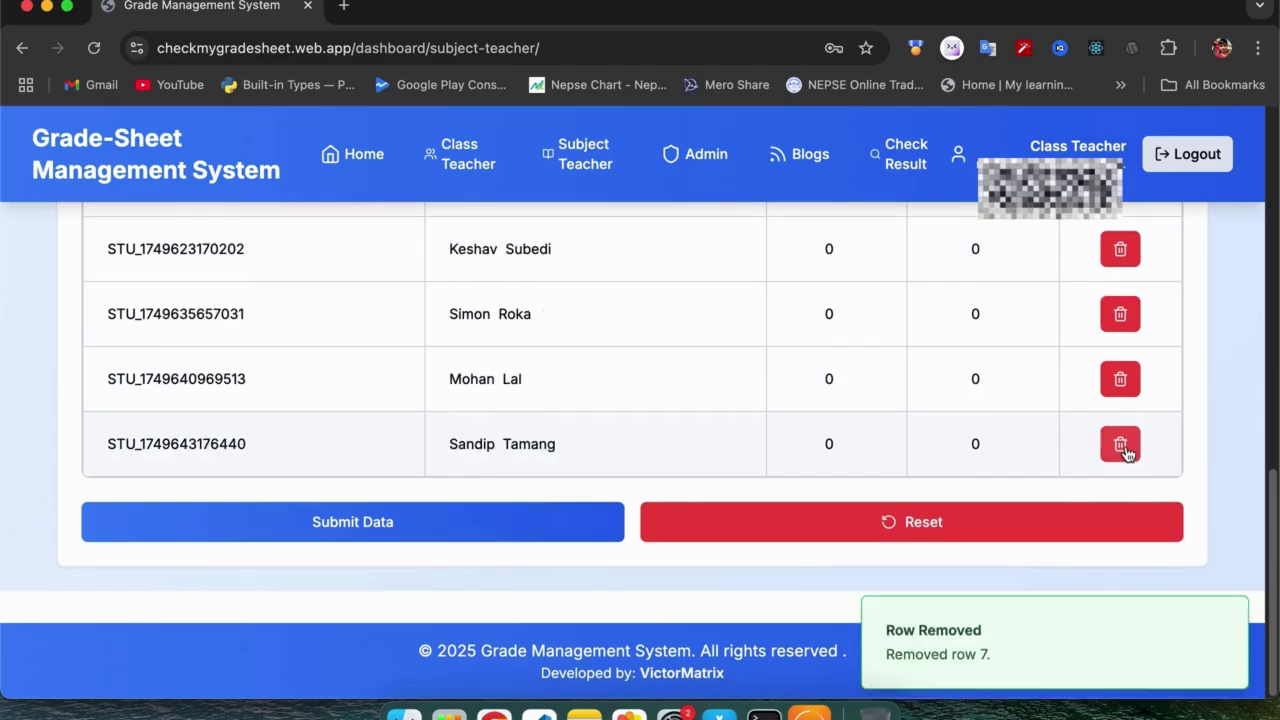
pyautogui.click(1122, 380)
pyautogui.click(1122, 318)
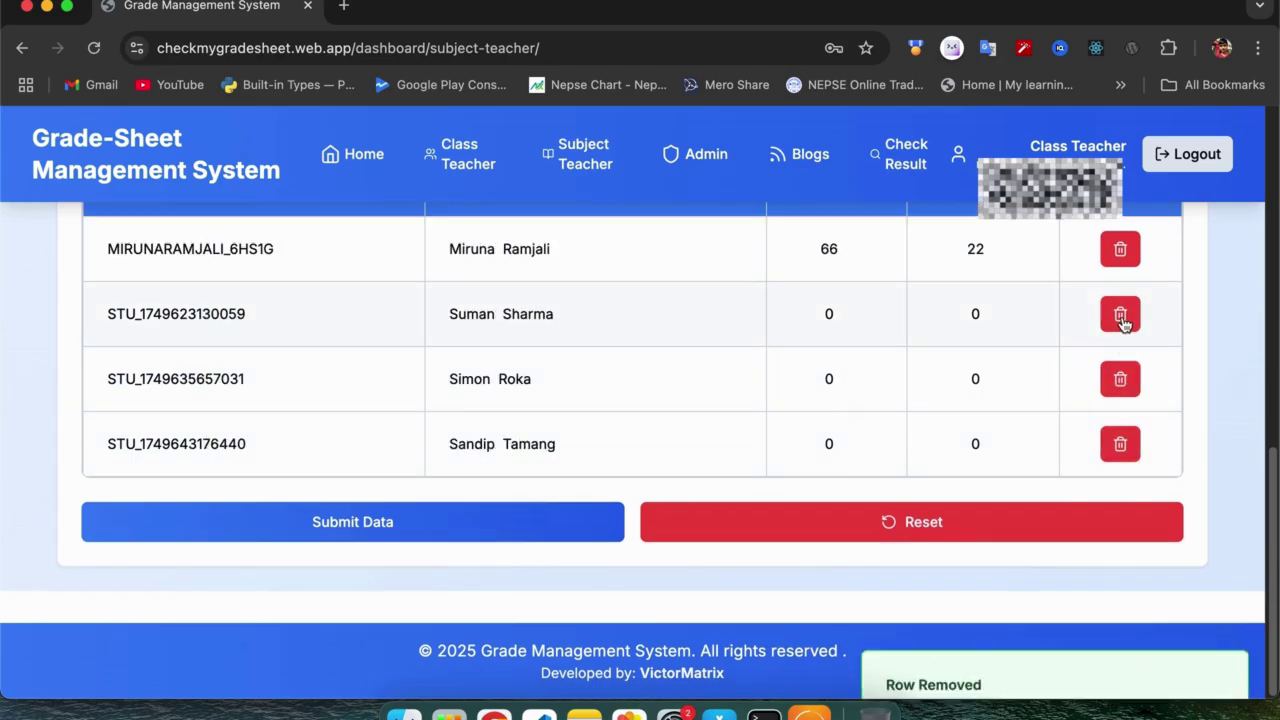
pyautogui.click(1122, 380)
pyautogui.click(1120, 443)
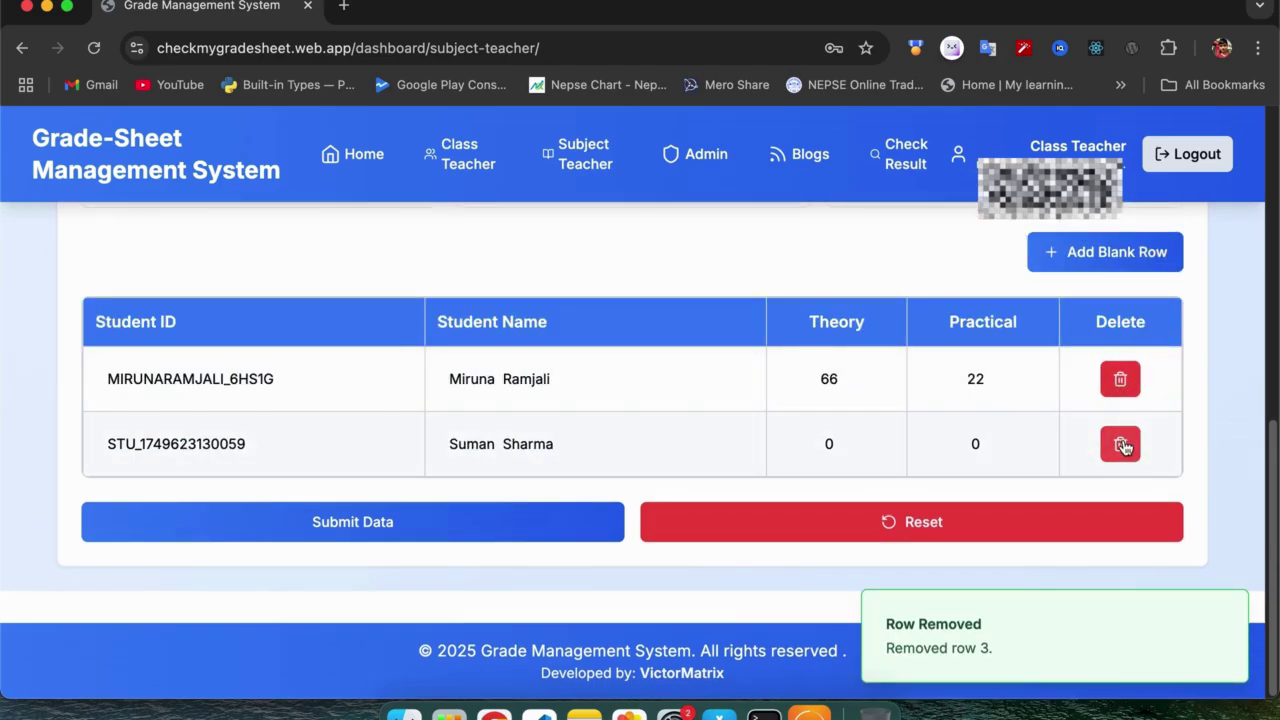
pyautogui.click(1120, 443)
pyautogui.click(486, 526)
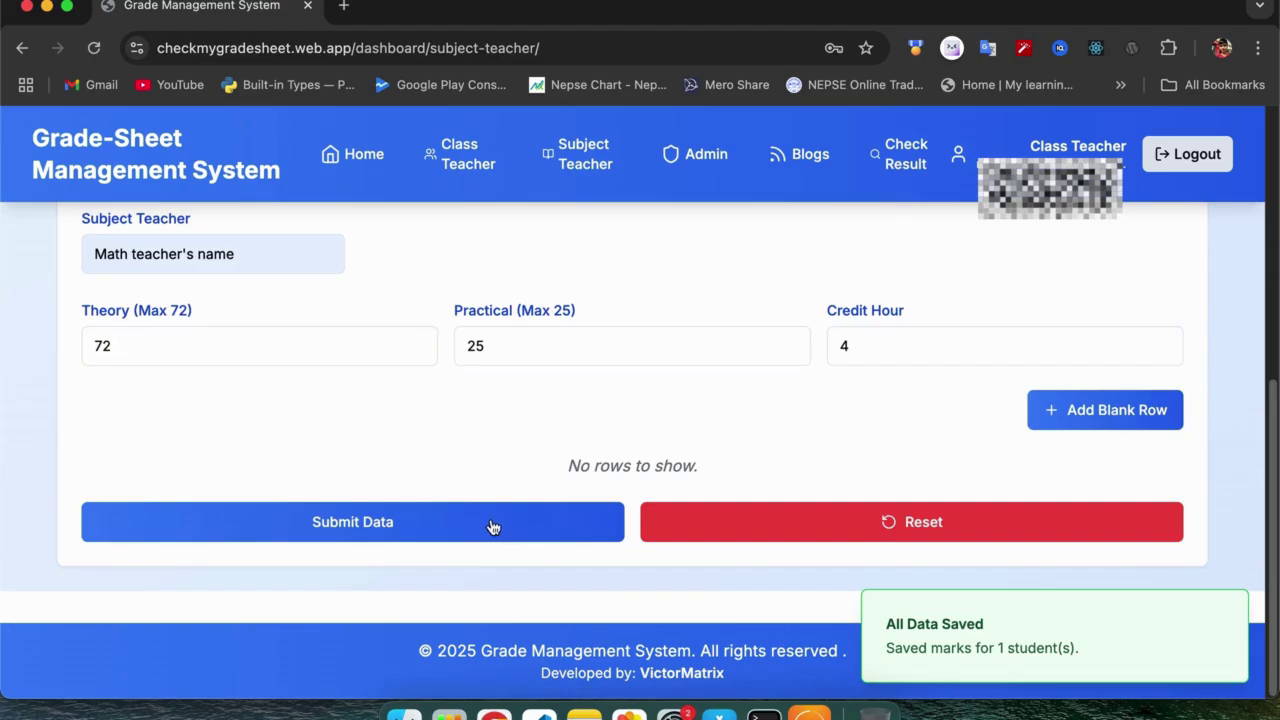
# Reopen the subject list to pick the next subject.
pyautogui.scroll(3, 491, 527)
pyautogui.scroll(3, 814, 389)
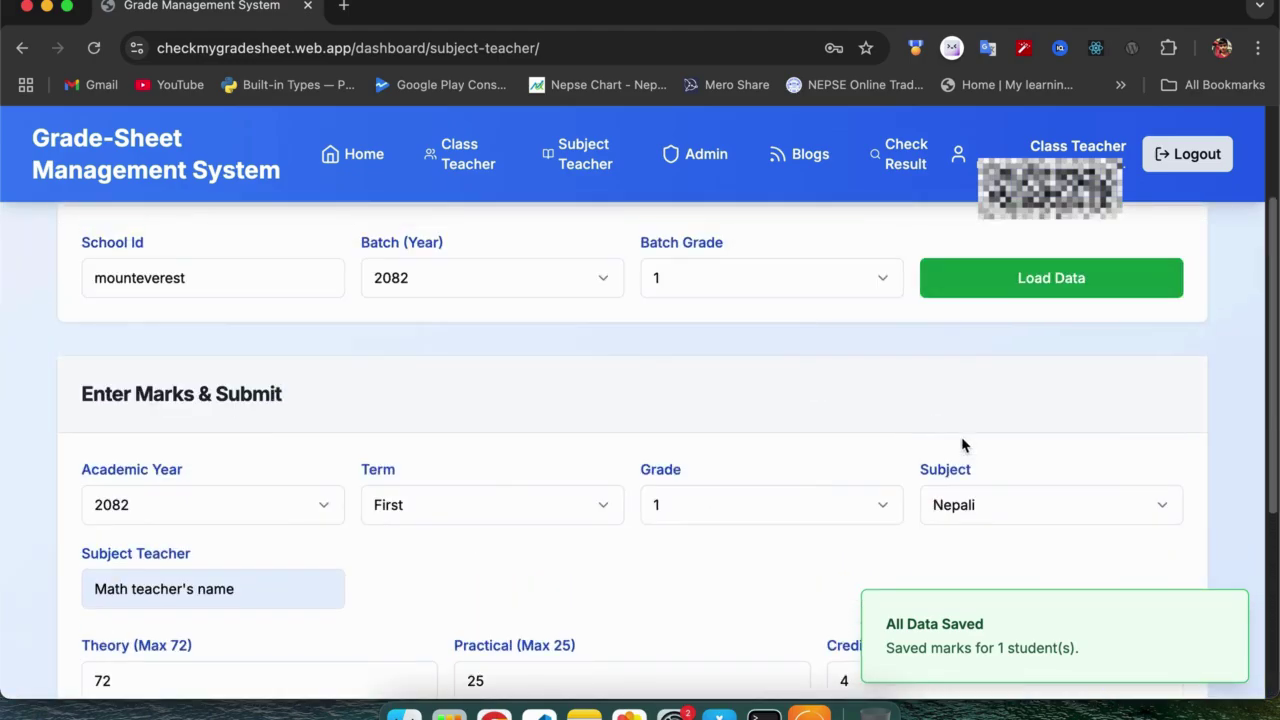
pyautogui.click(987, 506)
pyautogui.click(987, 508)
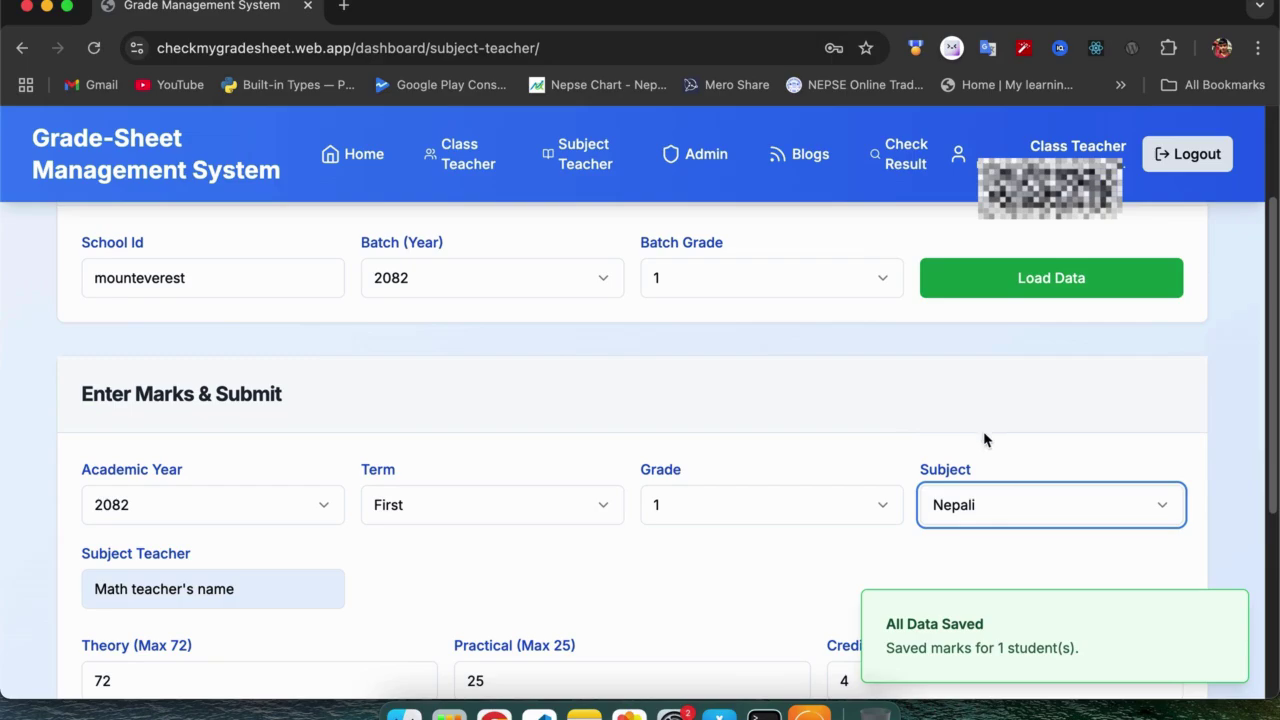
pyautogui.click(987, 511)
# Choose Science as the subject and load the registered students.
pyautogui.click(985, 401)
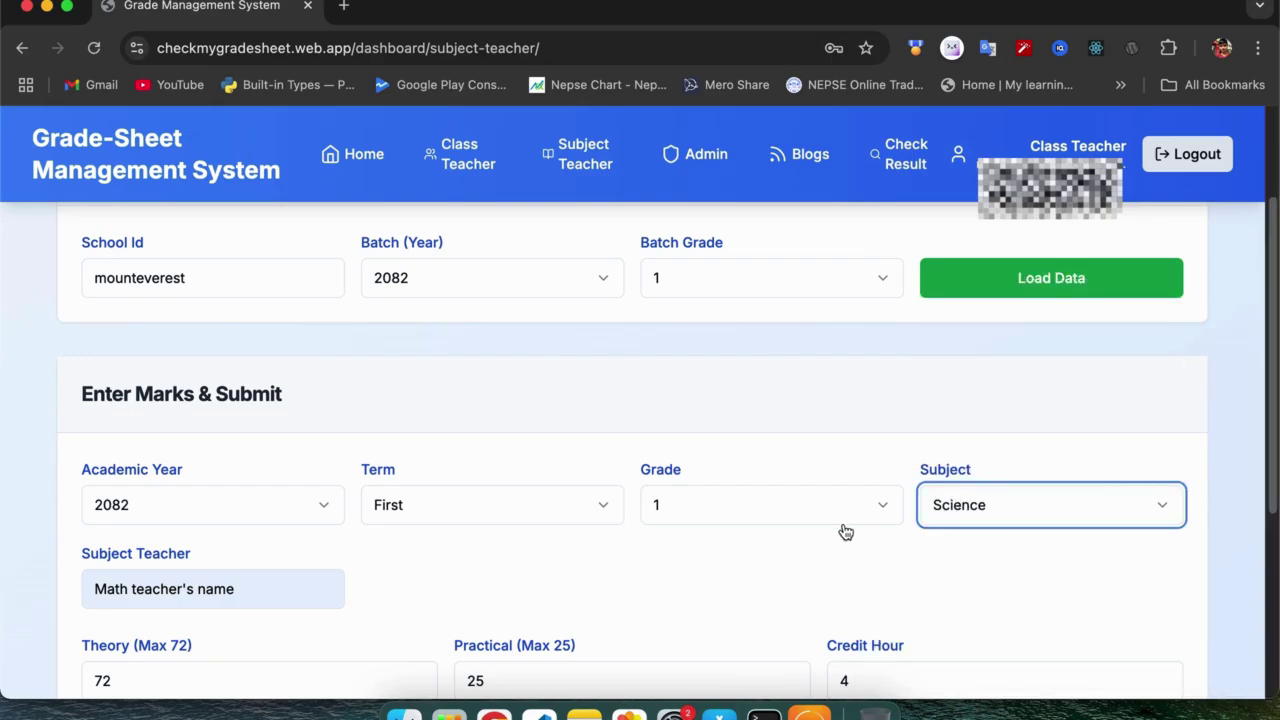
pyautogui.scroll(-2, 845, 531)
pyautogui.scroll(-3, 845, 531)
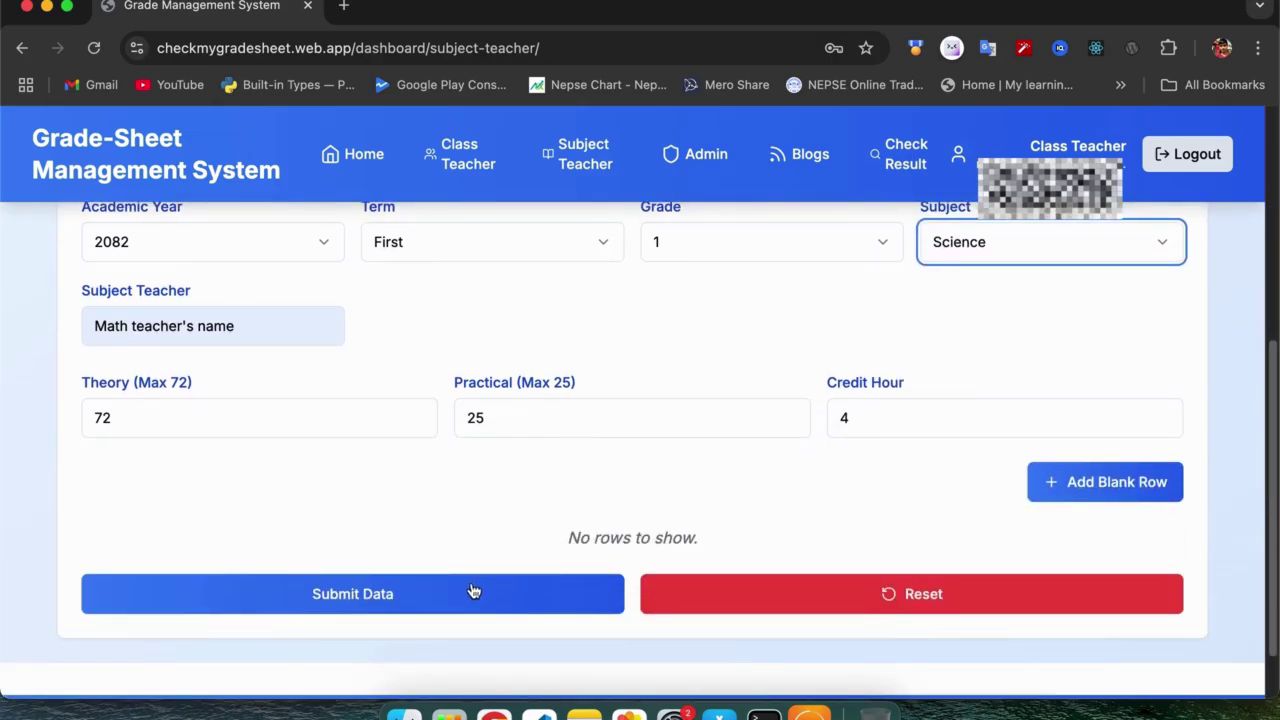
pyautogui.scroll(2, 789, 509)
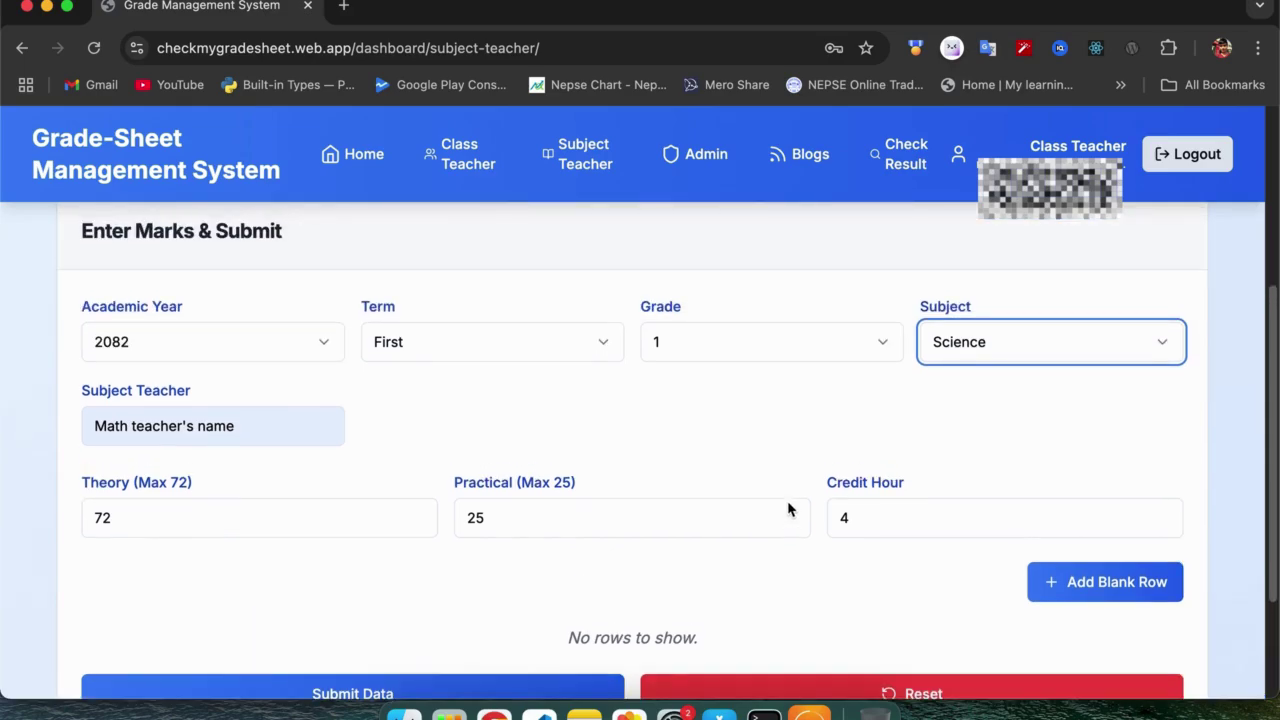
pyautogui.click(1133, 346)
pyautogui.click(1031, 484)
pyautogui.scroll(-1, 665, 551)
pyautogui.scroll(5, 665, 551)
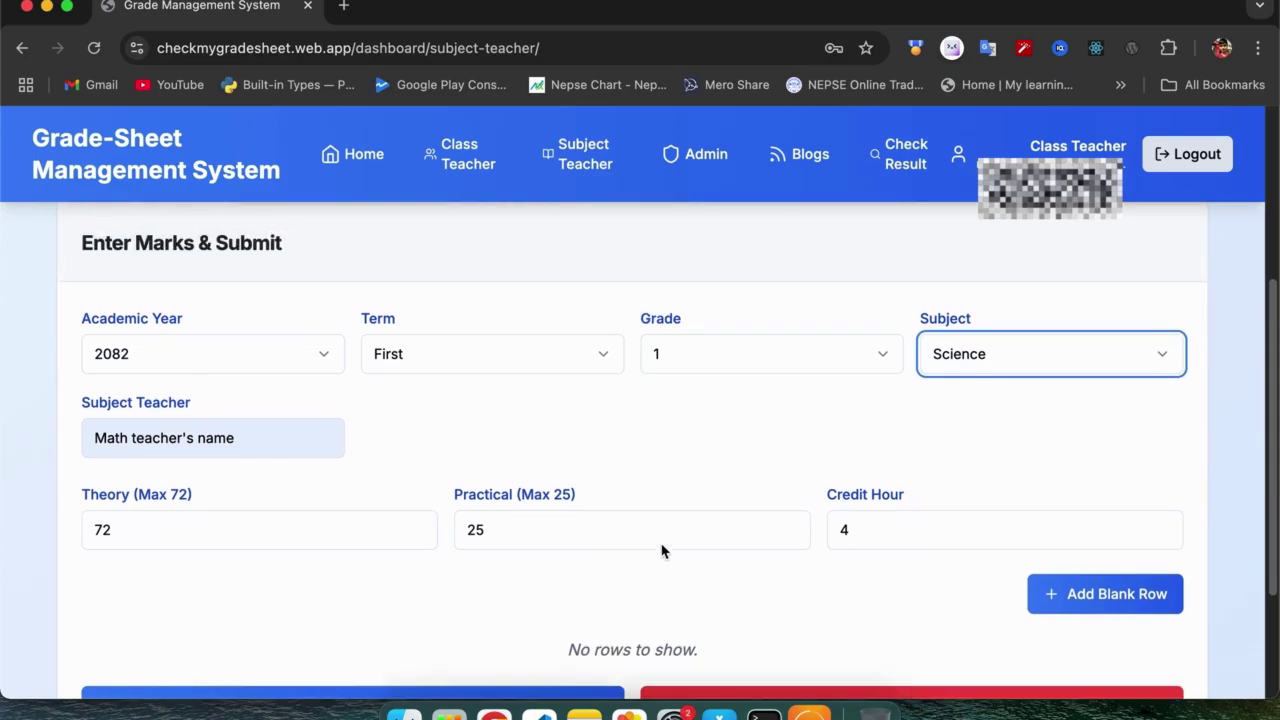
pyautogui.click(1031, 365)
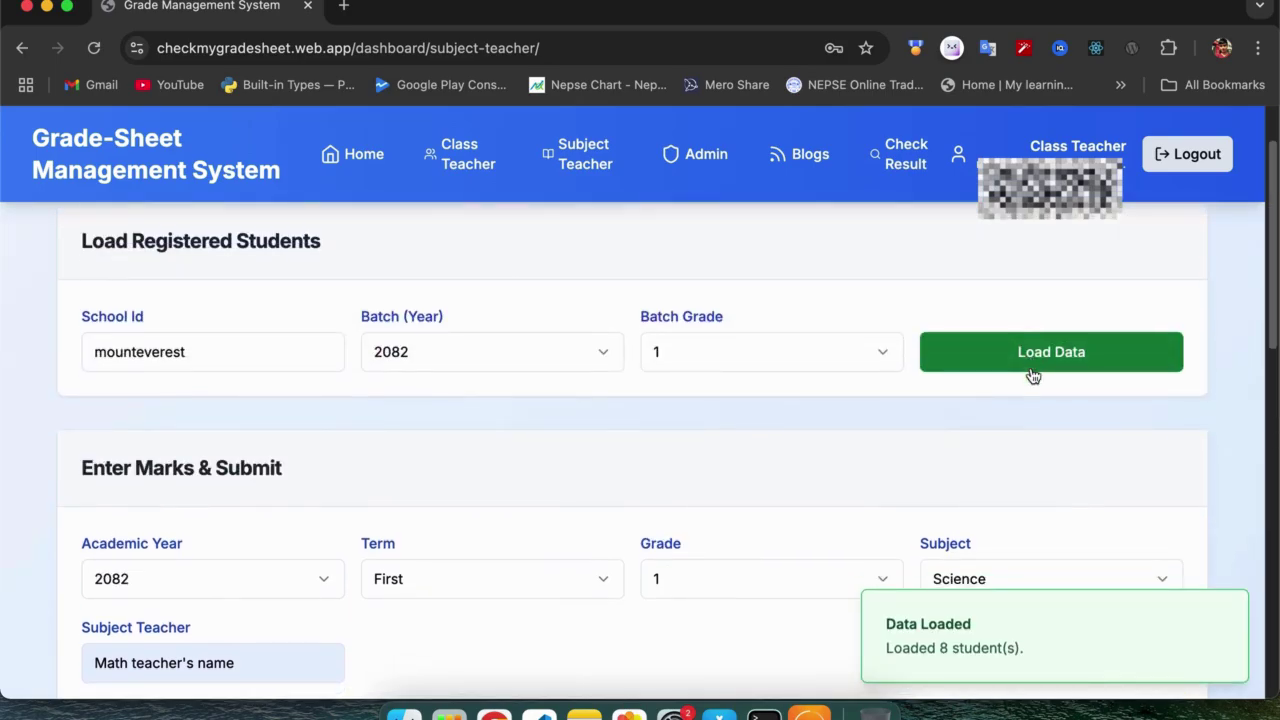
# Delete all student rows except the first.
pyautogui.scroll(-6, 1031, 368)
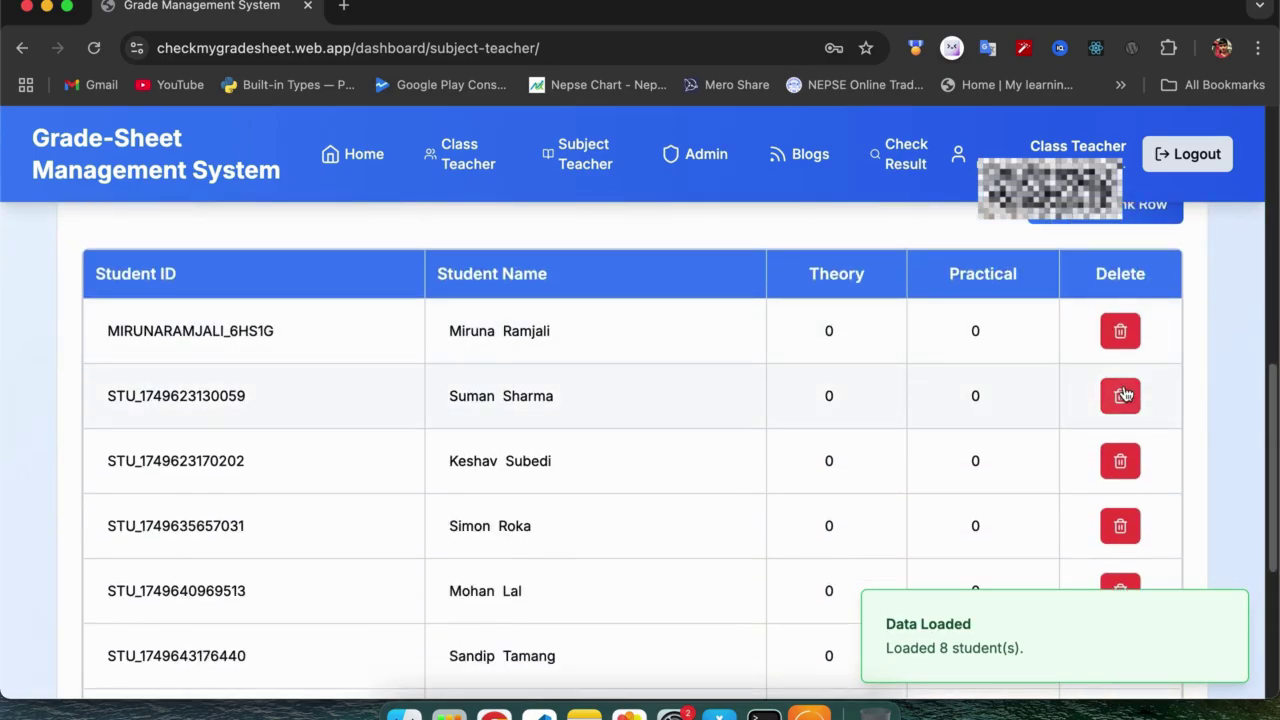
pyautogui.click(1120, 396)
pyautogui.click(1122, 402)
pyautogui.click(1122, 402)
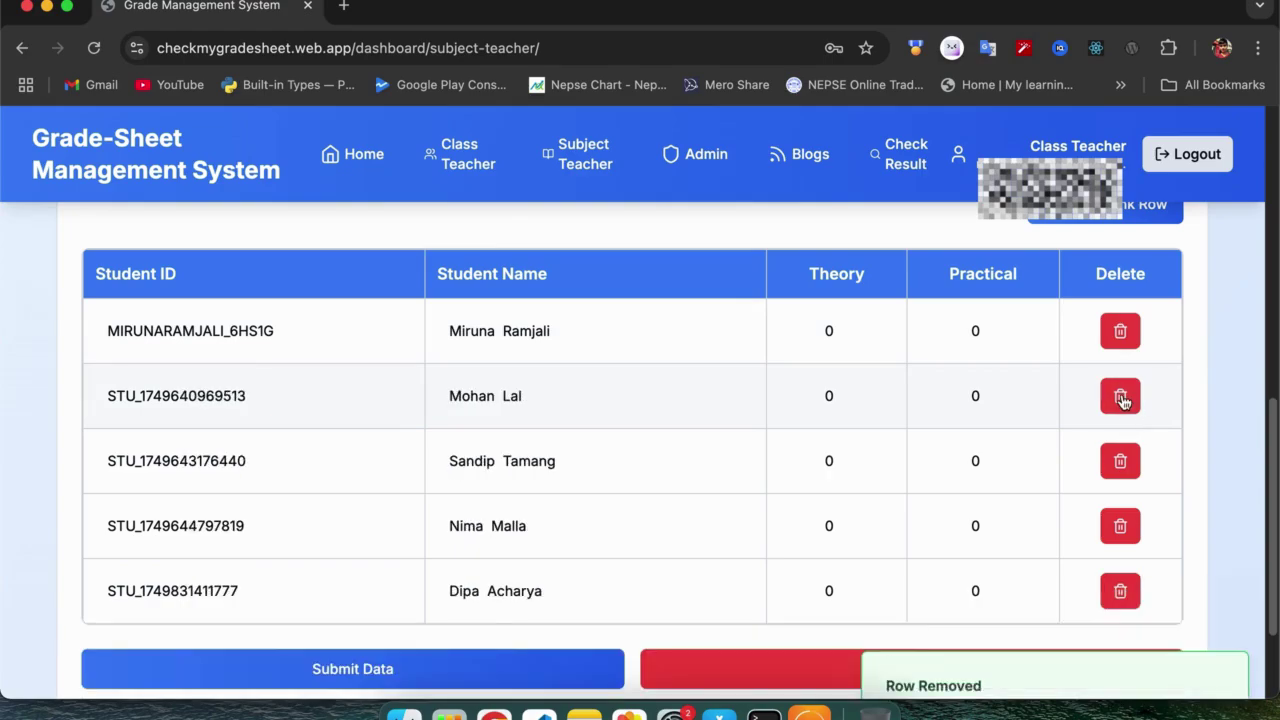
pyautogui.click(1122, 402)
pyautogui.click(1122, 402)
pyautogui.click(1122, 402)
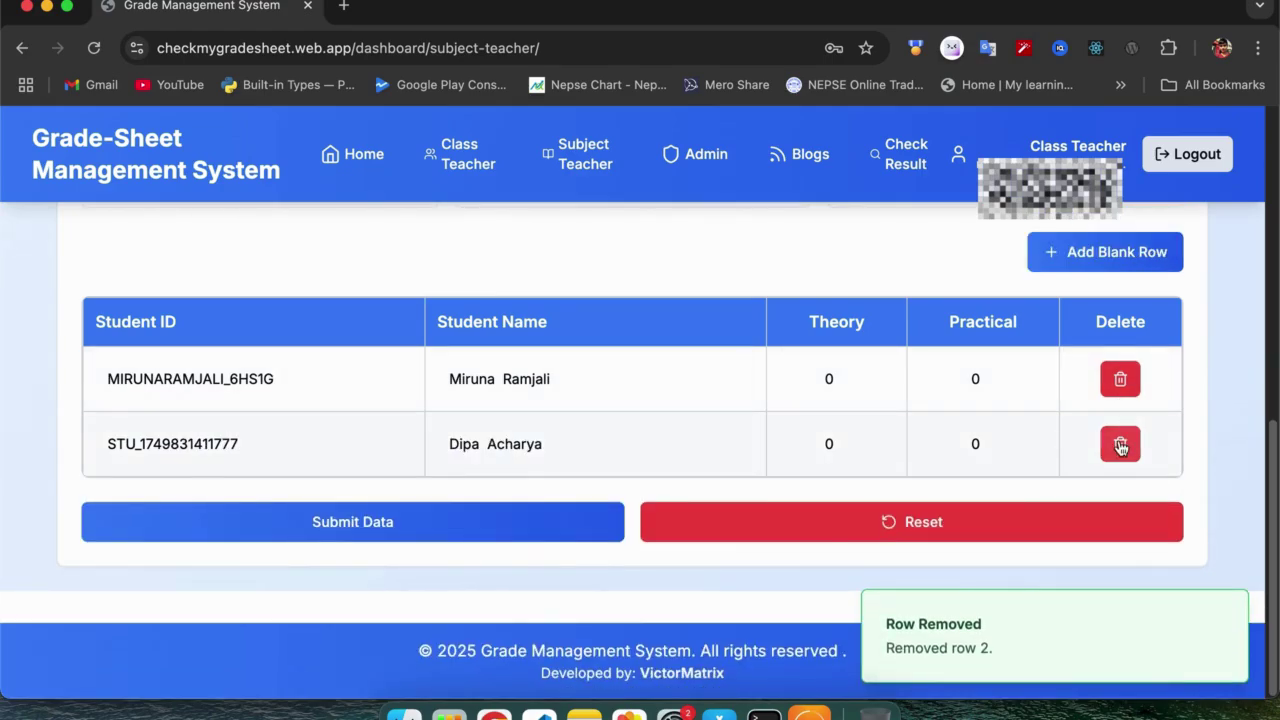
pyautogui.click(1120, 443)
# Replace the marks with 56 theory and 21 practical and save them.
pyautogui.moveTo(799, 436); pyautogui.dragTo(857, 443)
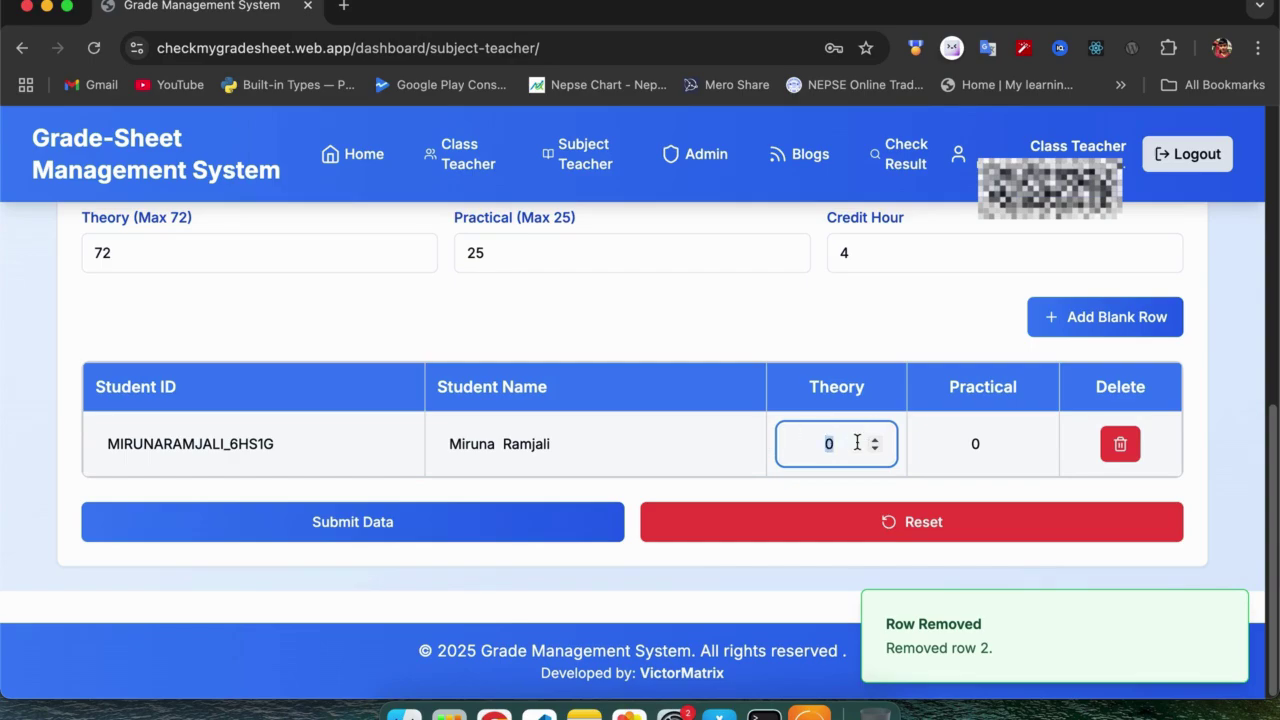
pyautogui.write('56')
pyautogui.moveTo(988, 446); pyautogui.dragTo(893, 447)
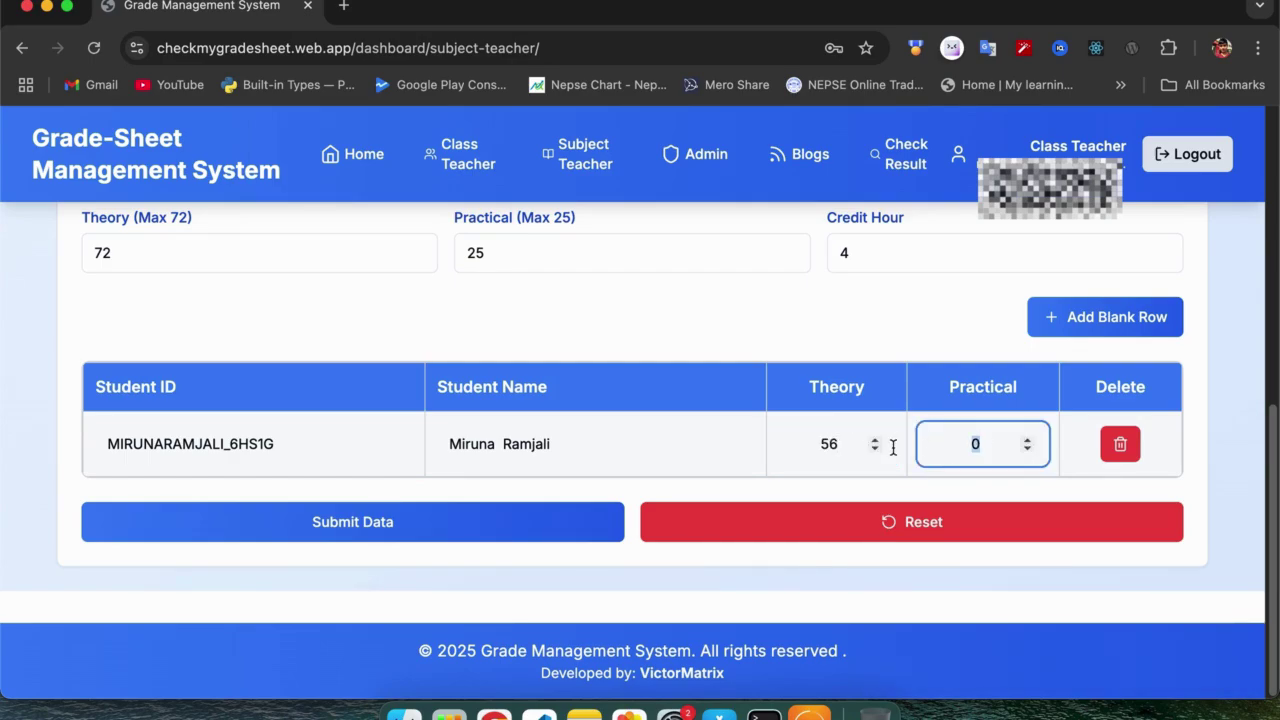
pyautogui.write('21')
pyautogui.click(362, 528)
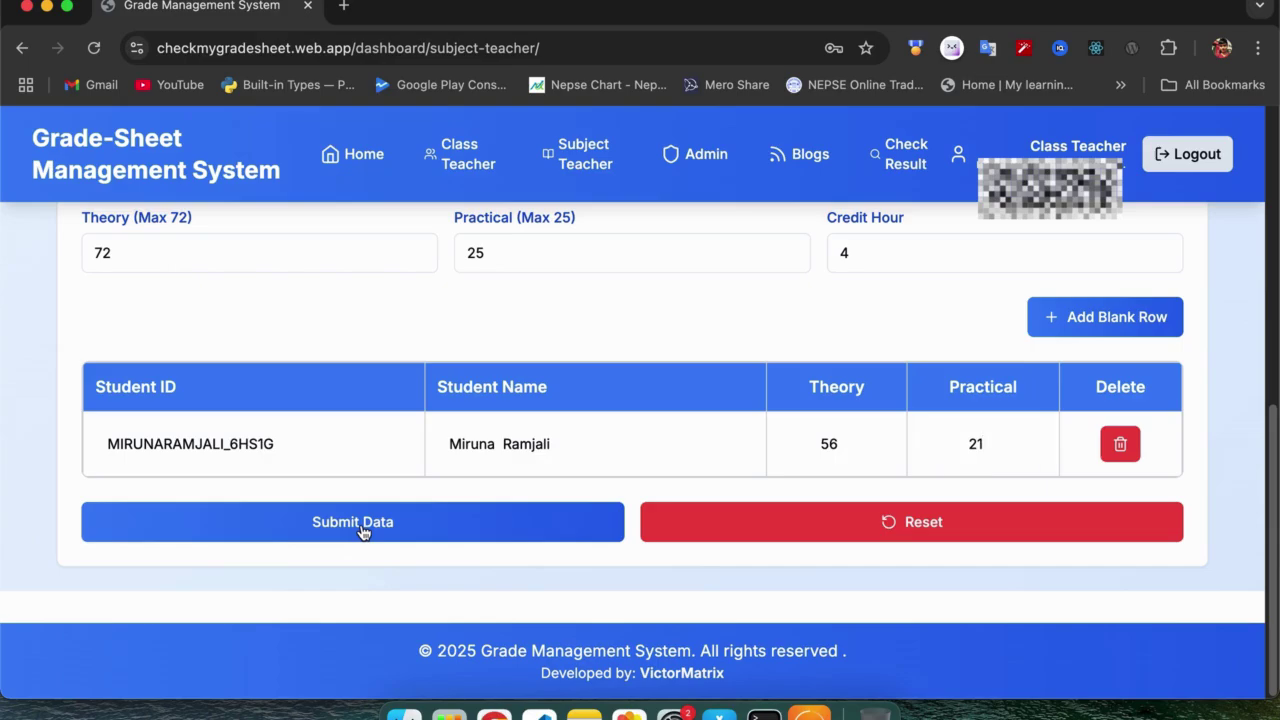
pyautogui.scroll(5, 786, 384)
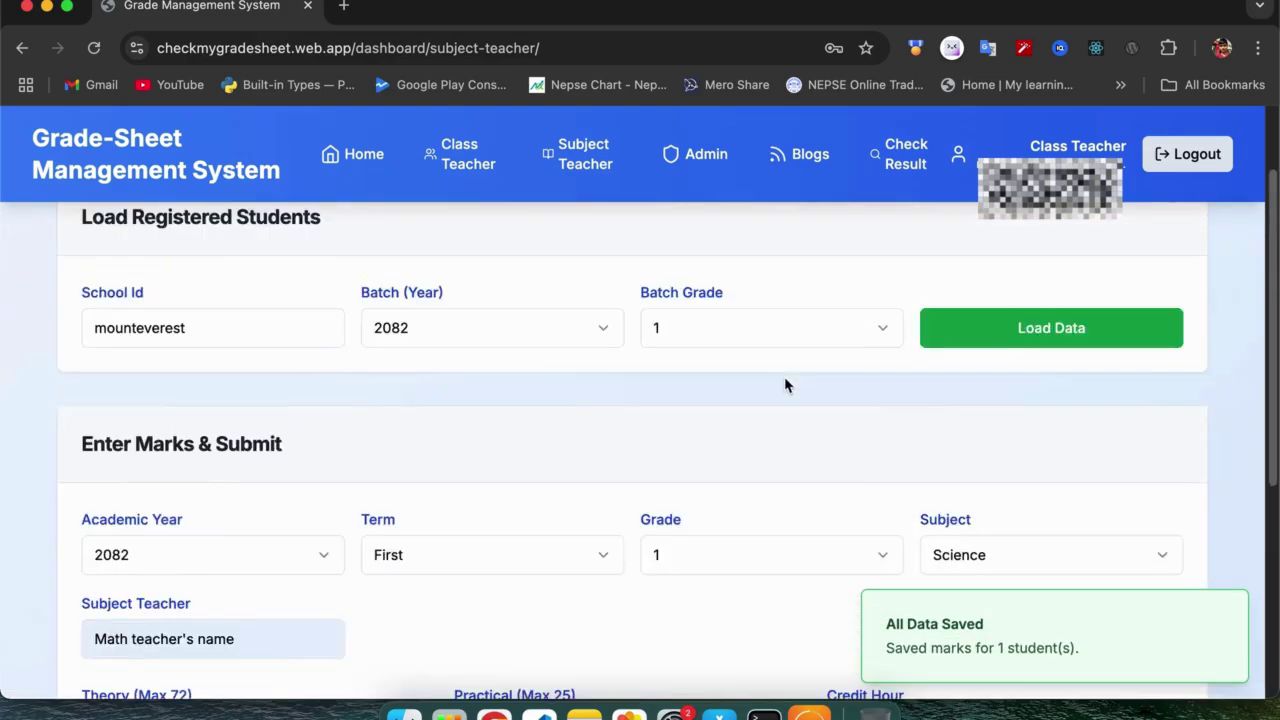
pyautogui.scroll(-1, 786, 386)
pyautogui.scroll(-1, 786, 386)
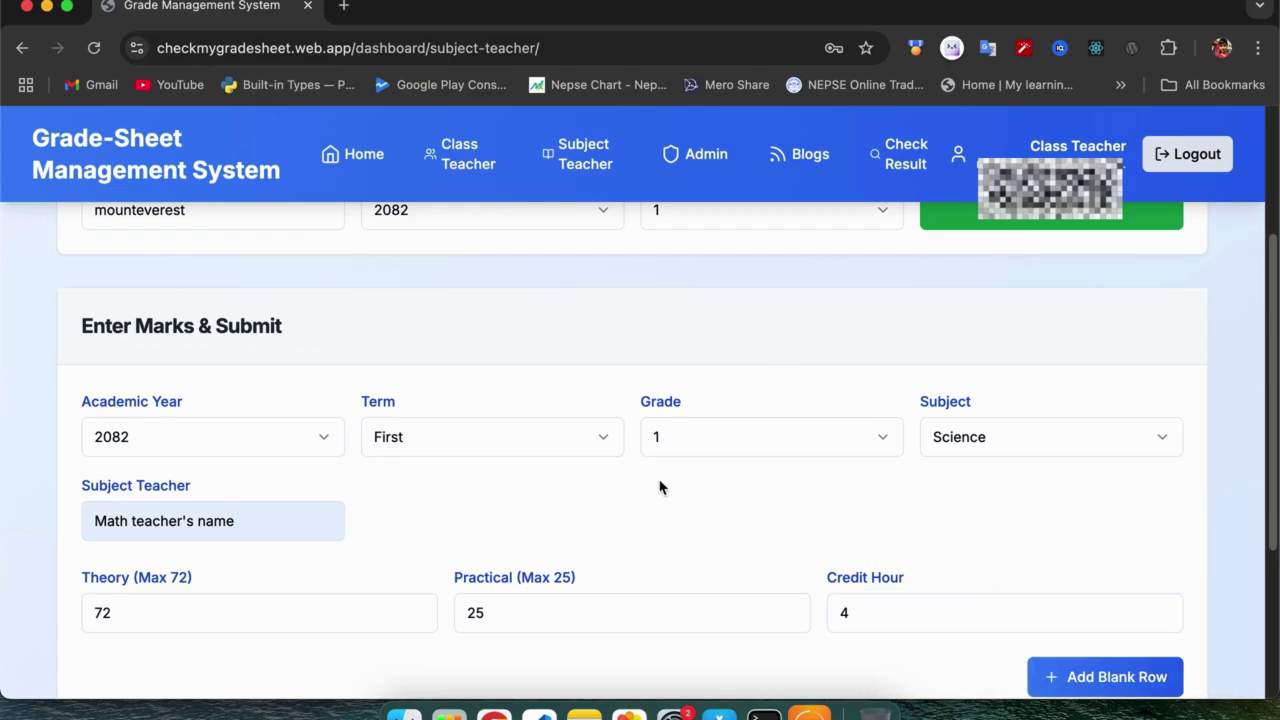
pyautogui.scroll(-1, 605, 510)
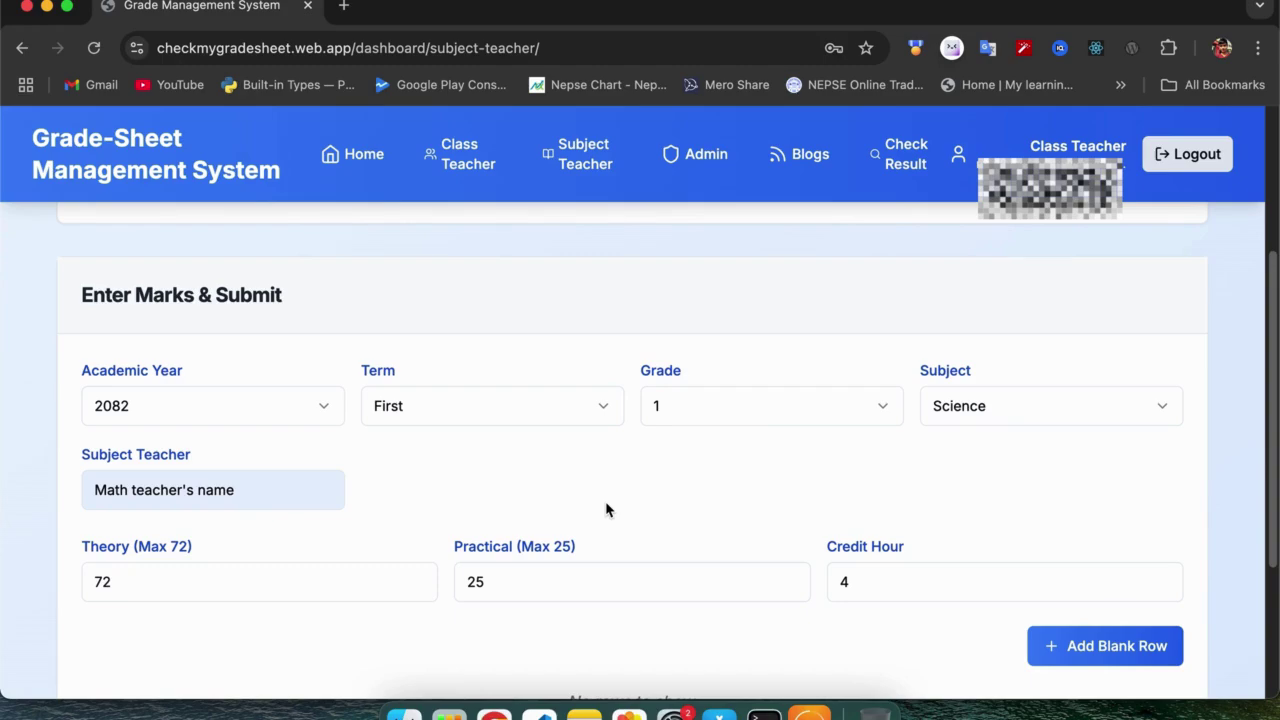
pyautogui.scroll(-5, 605, 510)
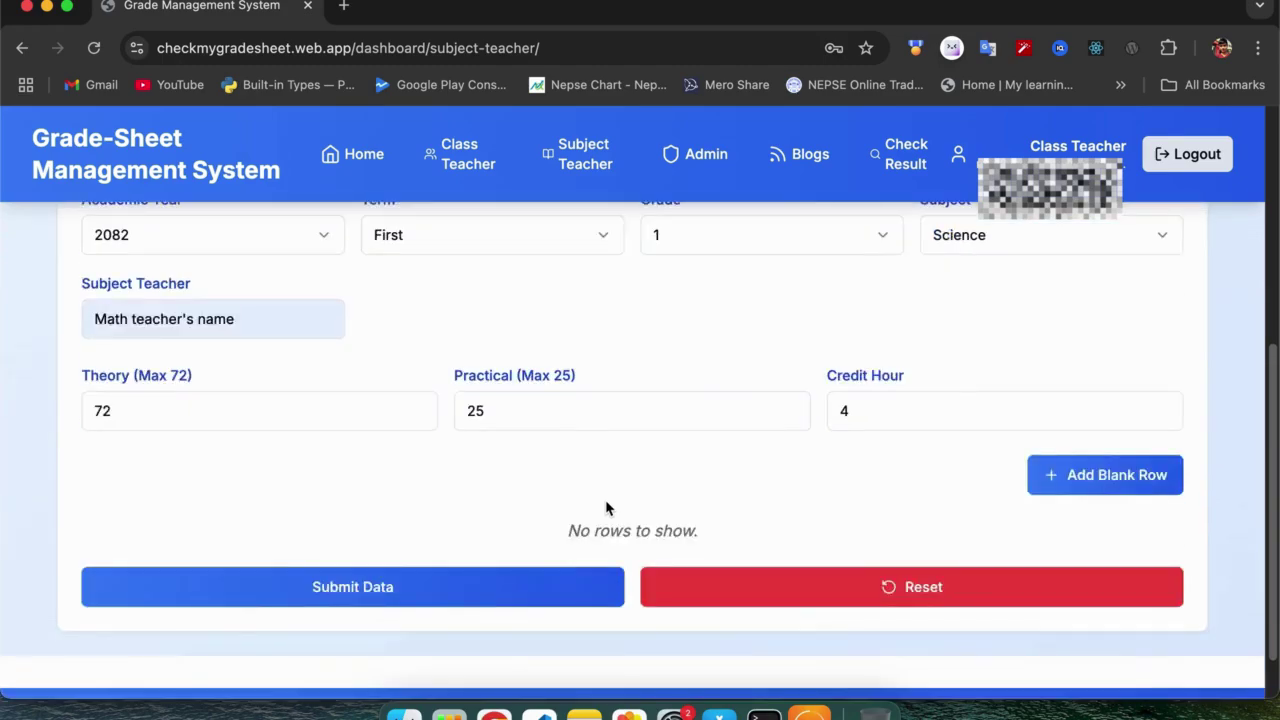
pyautogui.scroll(10, 537, 442)
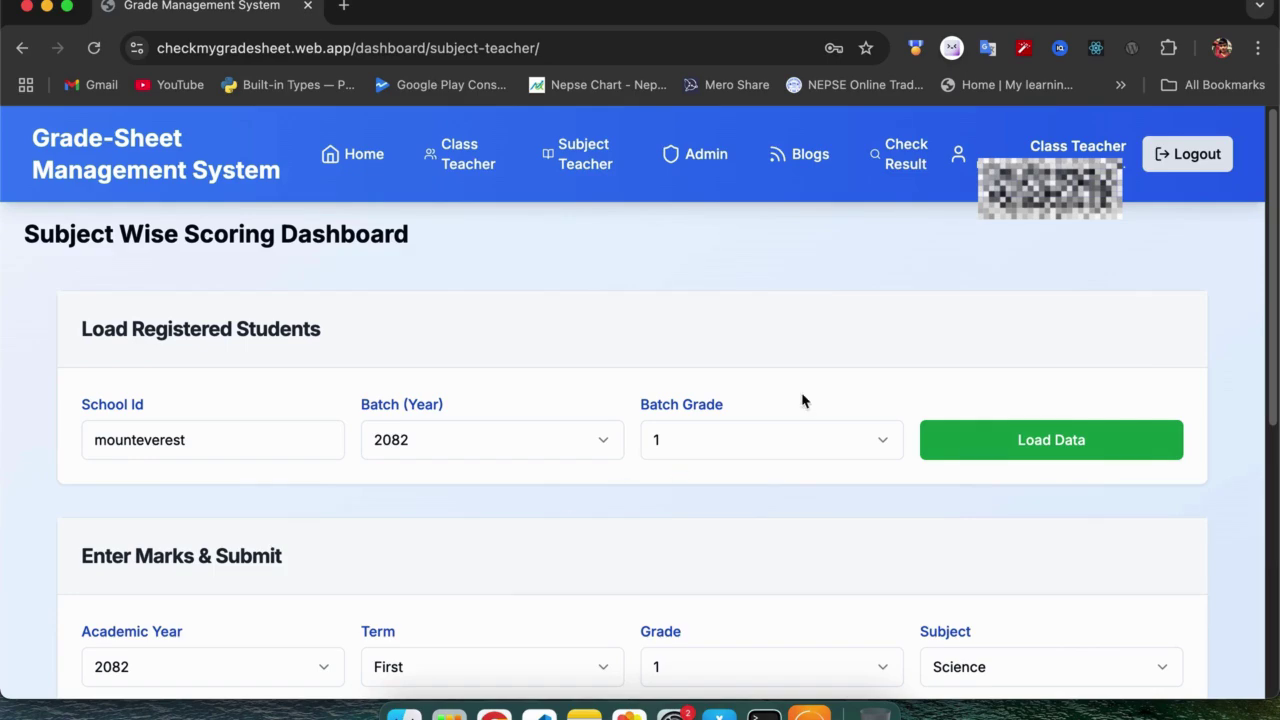
# On the Check Result page, fill the suggested student ID and school ID mounteverest.
pyautogui.click(906, 159)
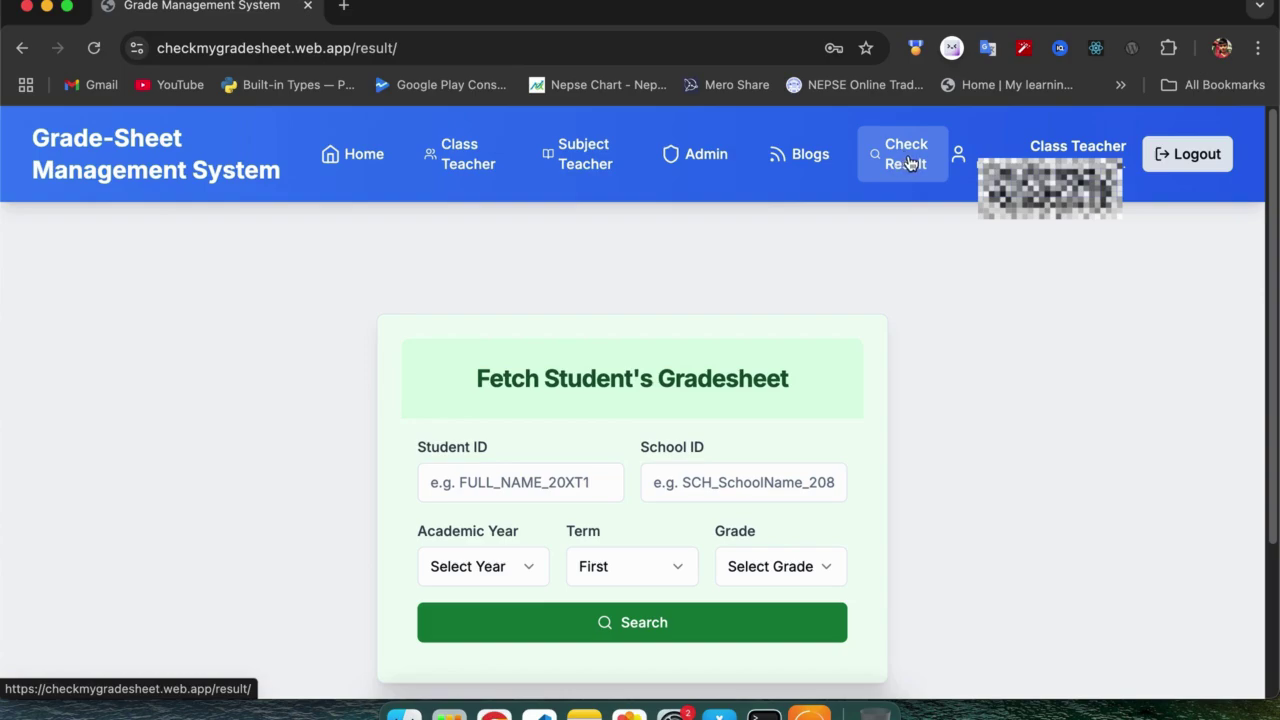
pyautogui.scroll(-1, 792, 320)
pyautogui.click(480, 420)
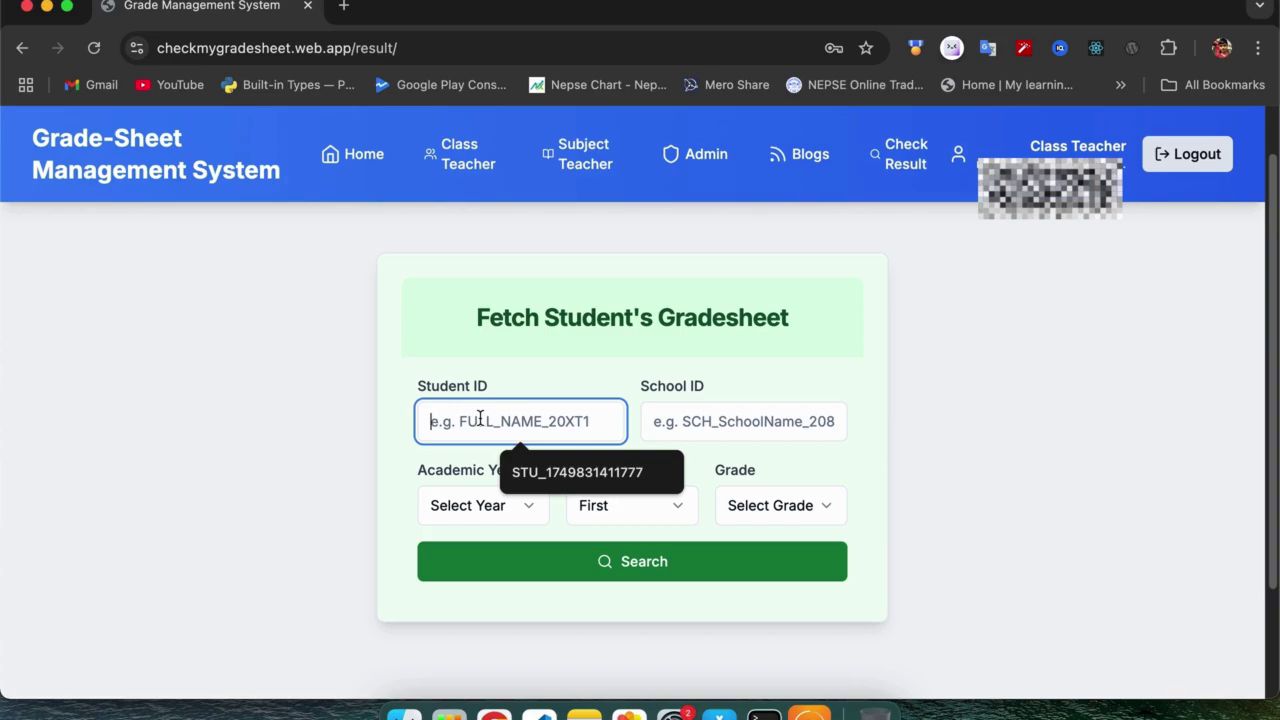
pyautogui.click(578, 472)
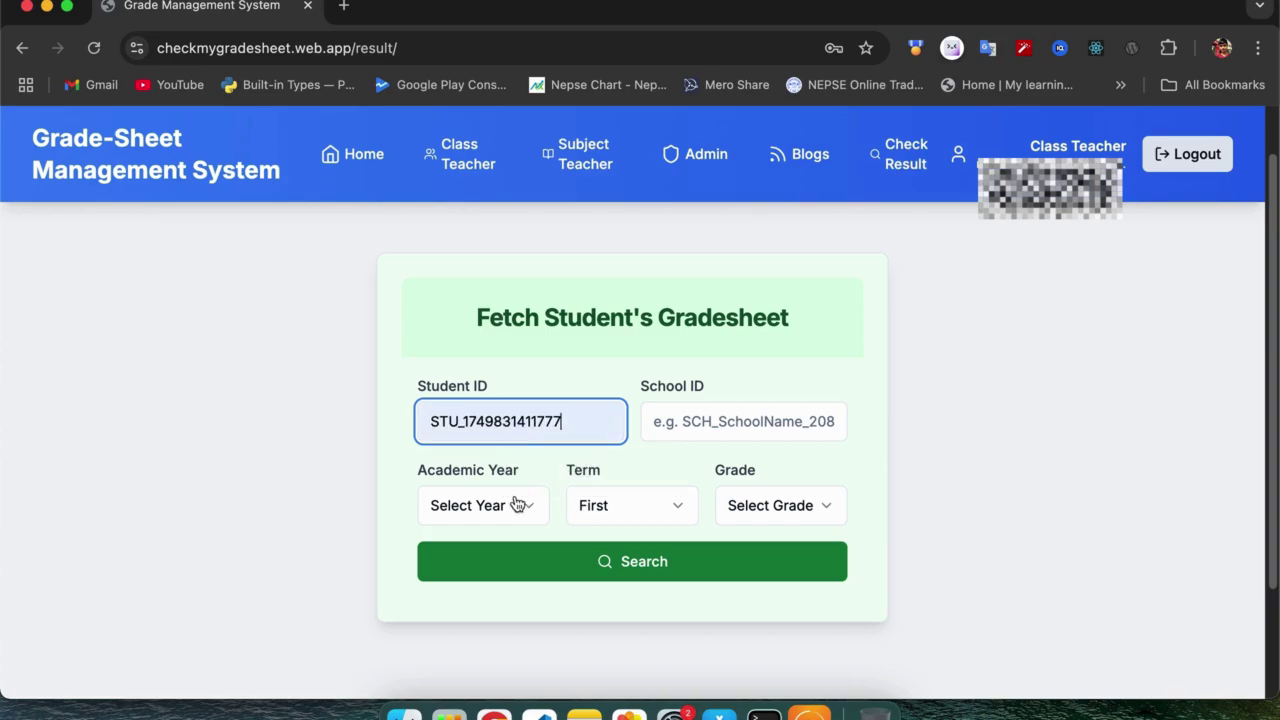
pyautogui.click(729, 421)
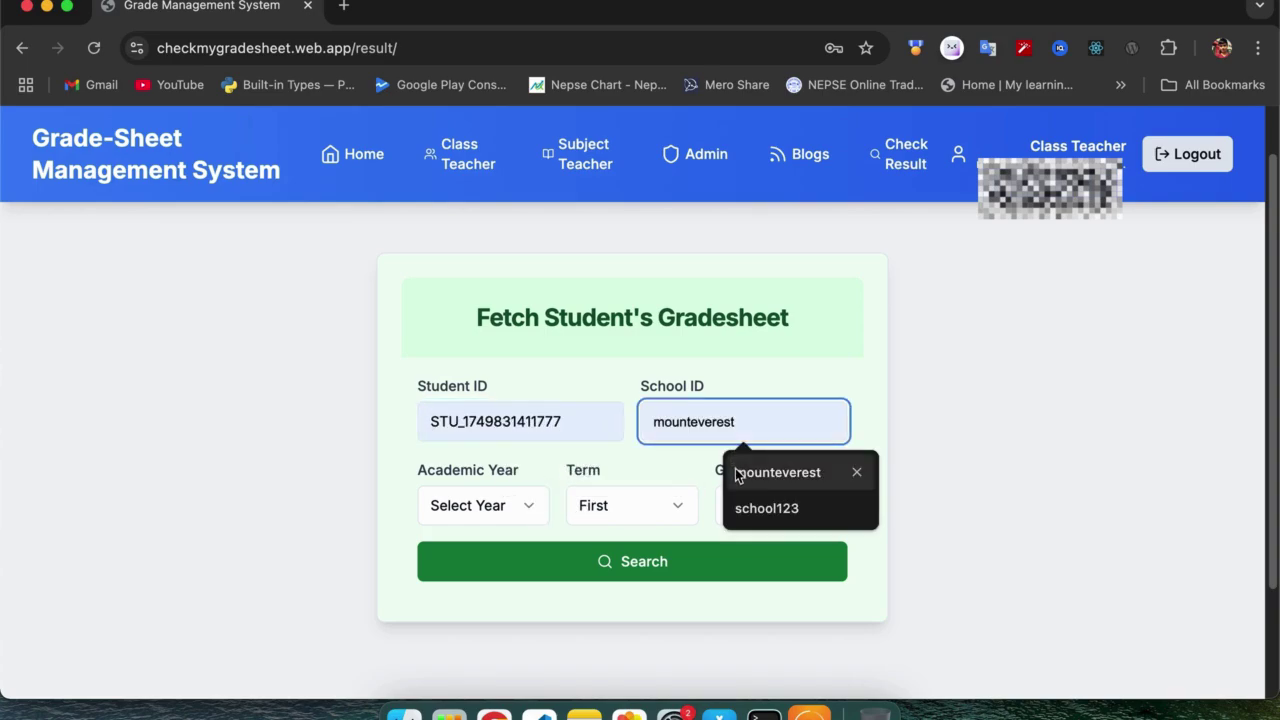
pyautogui.click(733, 472)
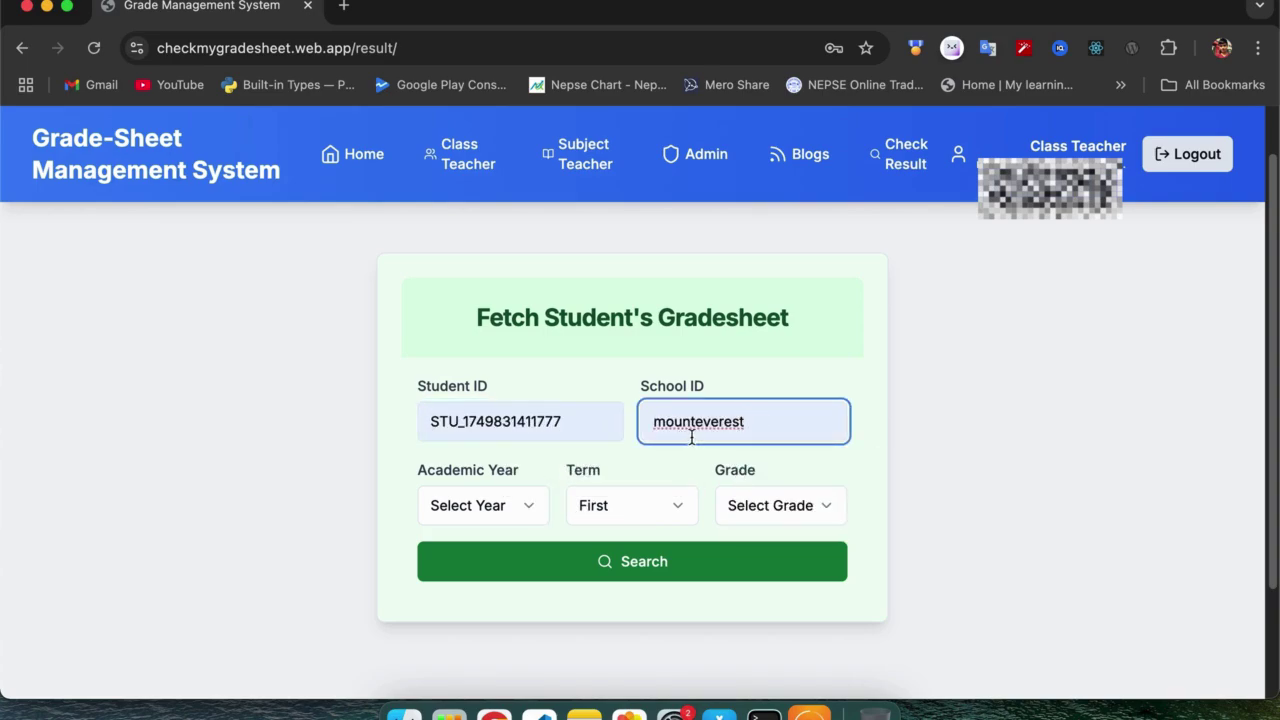
# Choose year 2082, First term and Grade 1, then search for the grade sheet.
pyautogui.click(524, 515)
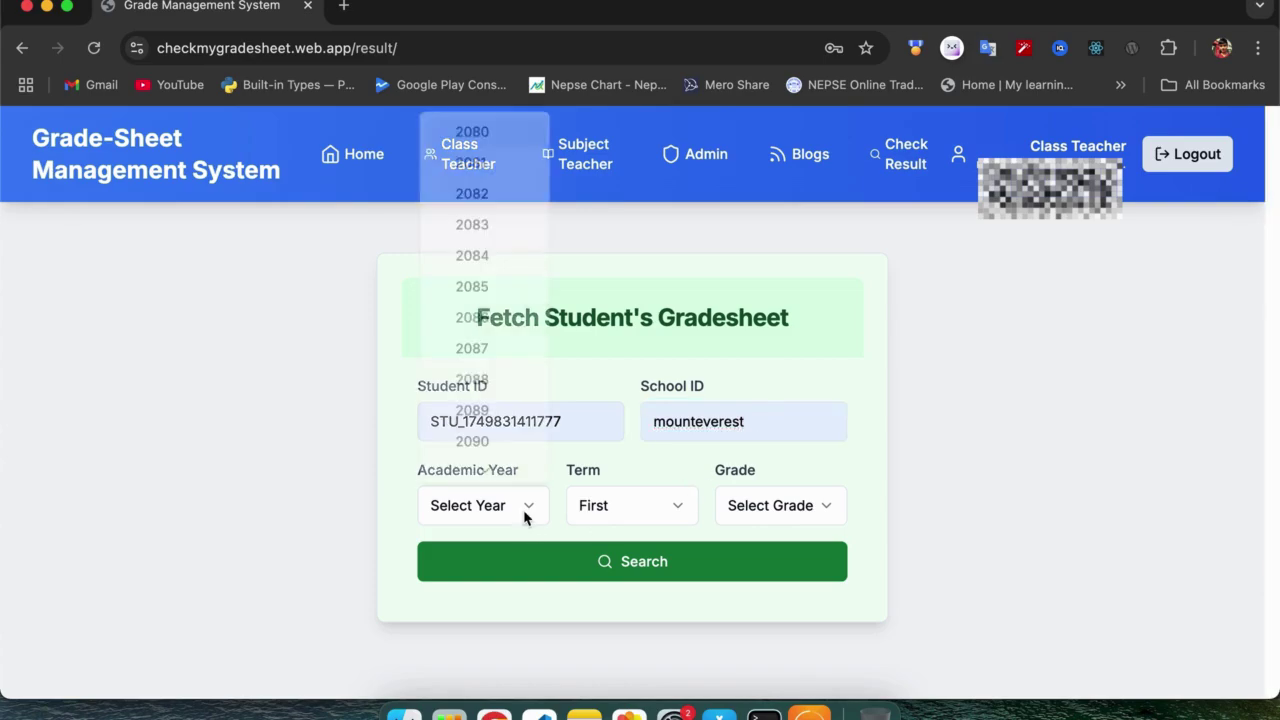
pyautogui.click(507, 194)
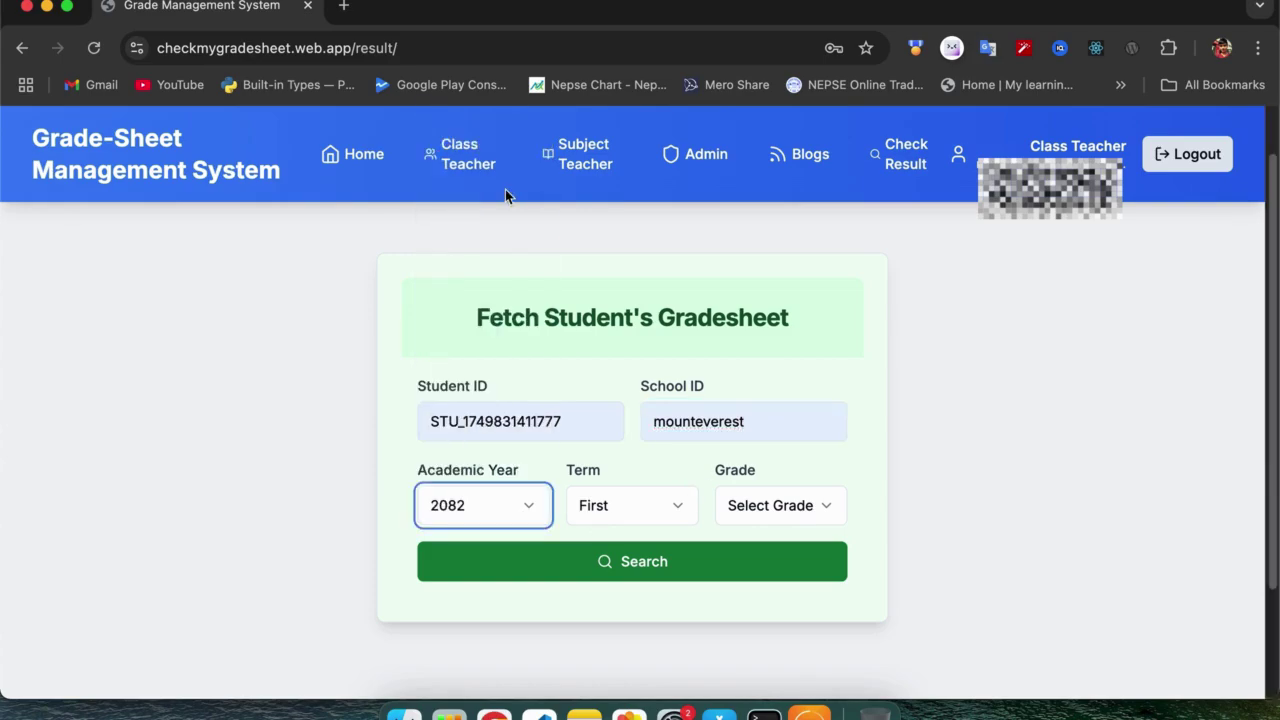
pyautogui.click(636, 520)
pyautogui.click(617, 552)
pyautogui.click(740, 507)
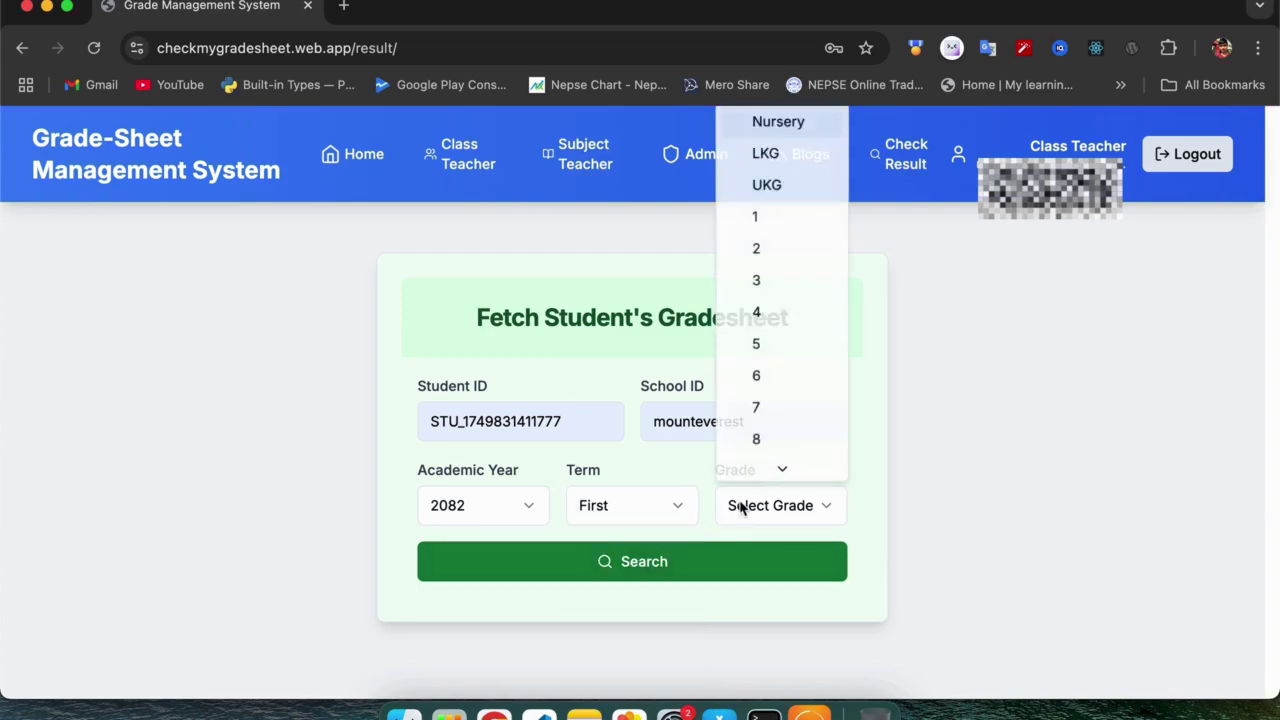
pyautogui.click(776, 216)
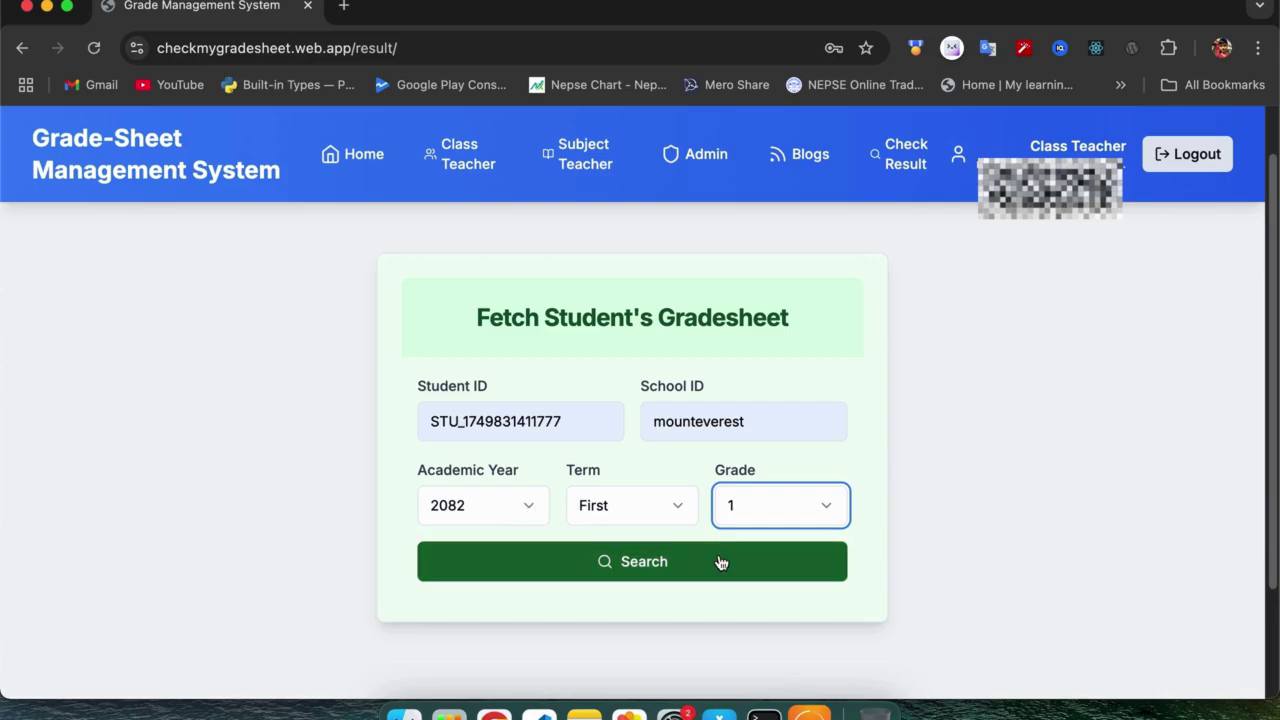
pyautogui.click(686, 575)
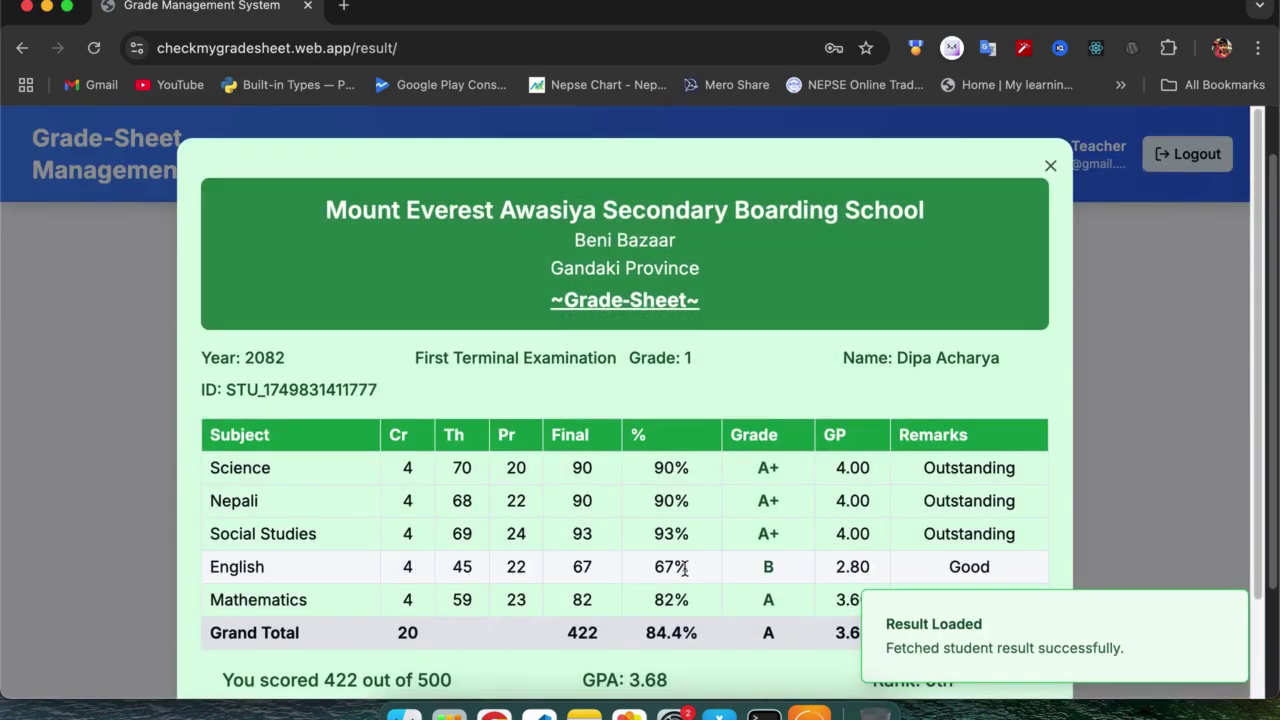
# Review the grade sheet's marks and rank, then switch it to Th Grade/Pr Grade letter-grade view.
pyautogui.scroll(-3, 686, 568)
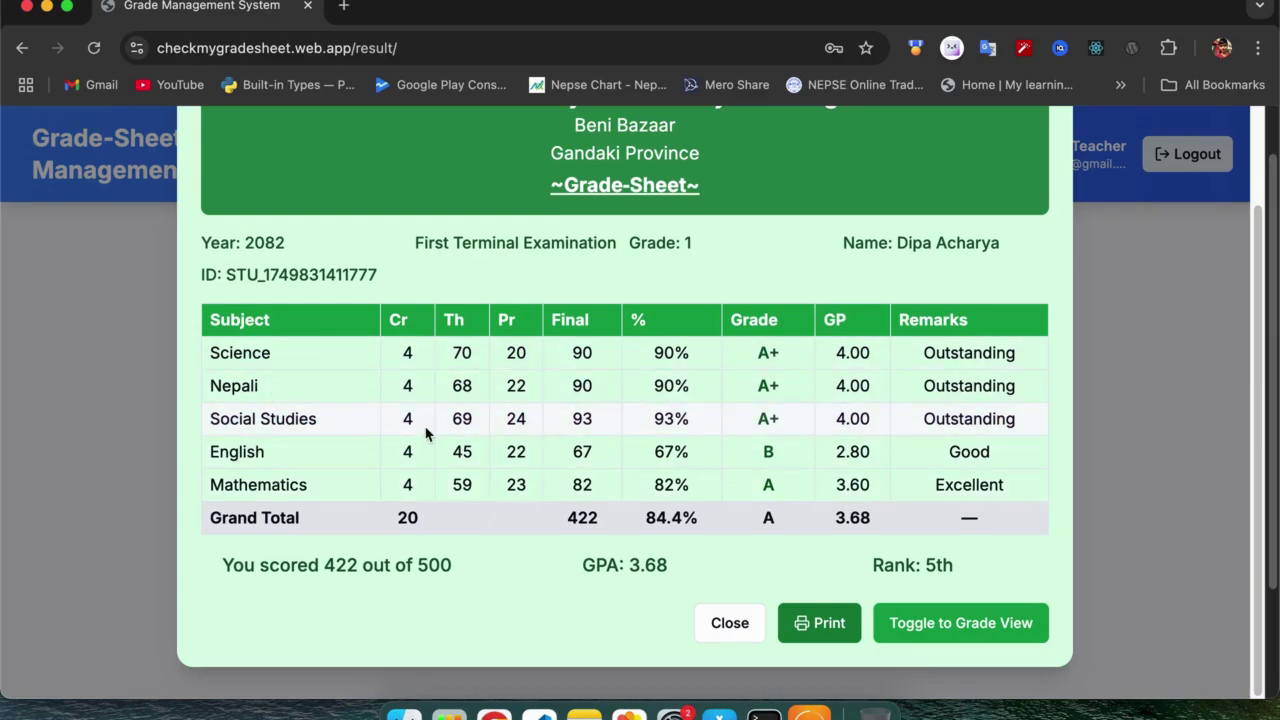
pyautogui.scroll(2, 425, 432)
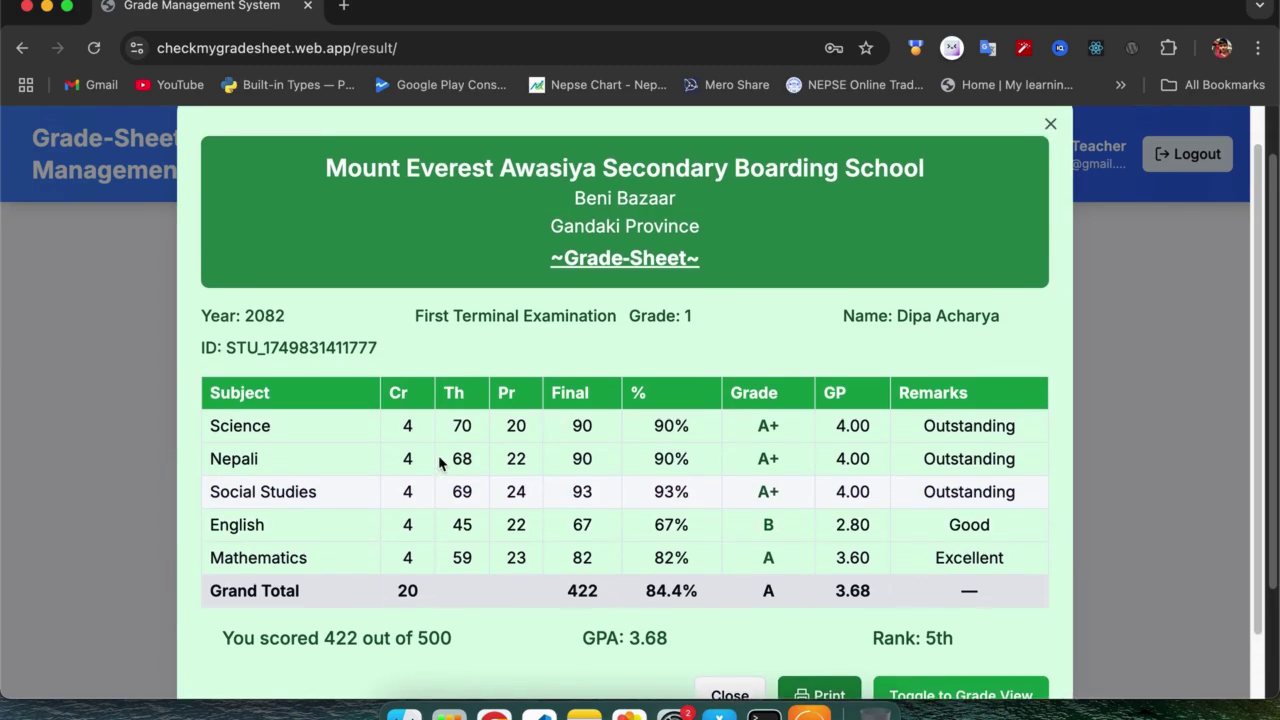
pyautogui.scroll(1, 438, 455)
pyautogui.scroll(-2, 438, 462)
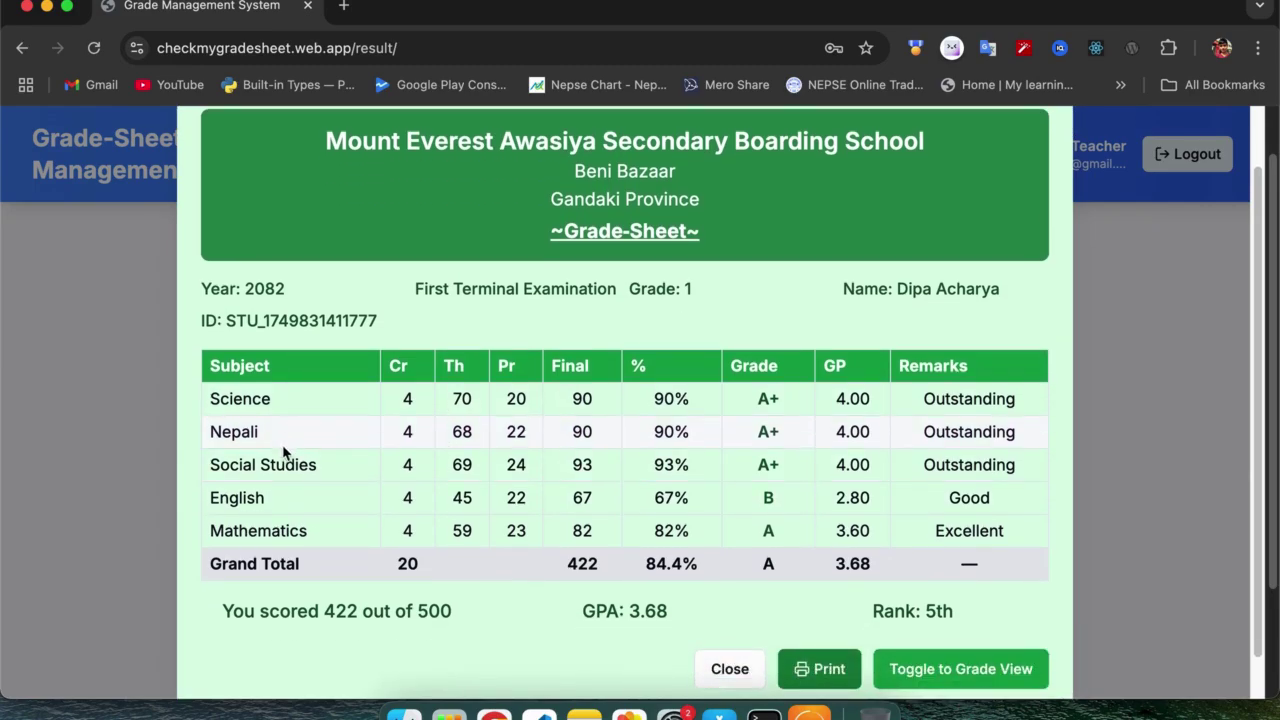
pyautogui.moveTo(296, 530); pyautogui.dragTo(254, 492)
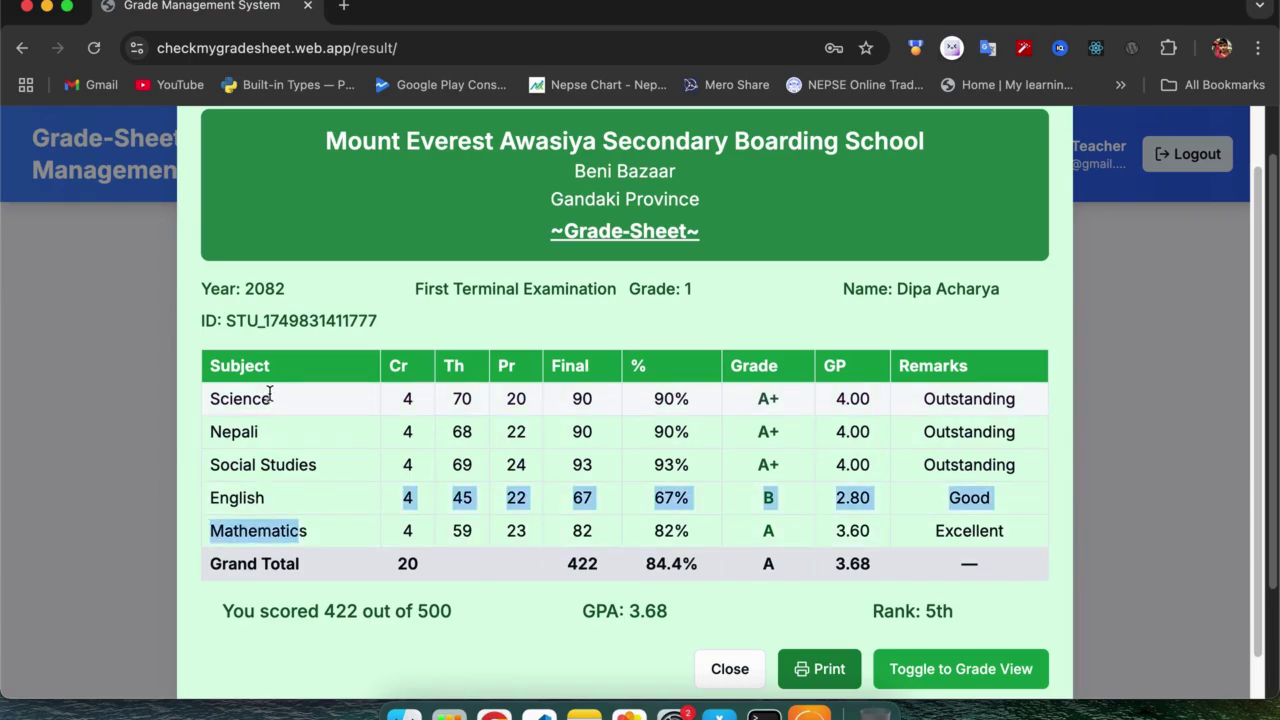
pyautogui.click(316, 464)
pyautogui.scroll(-1, 345, 474)
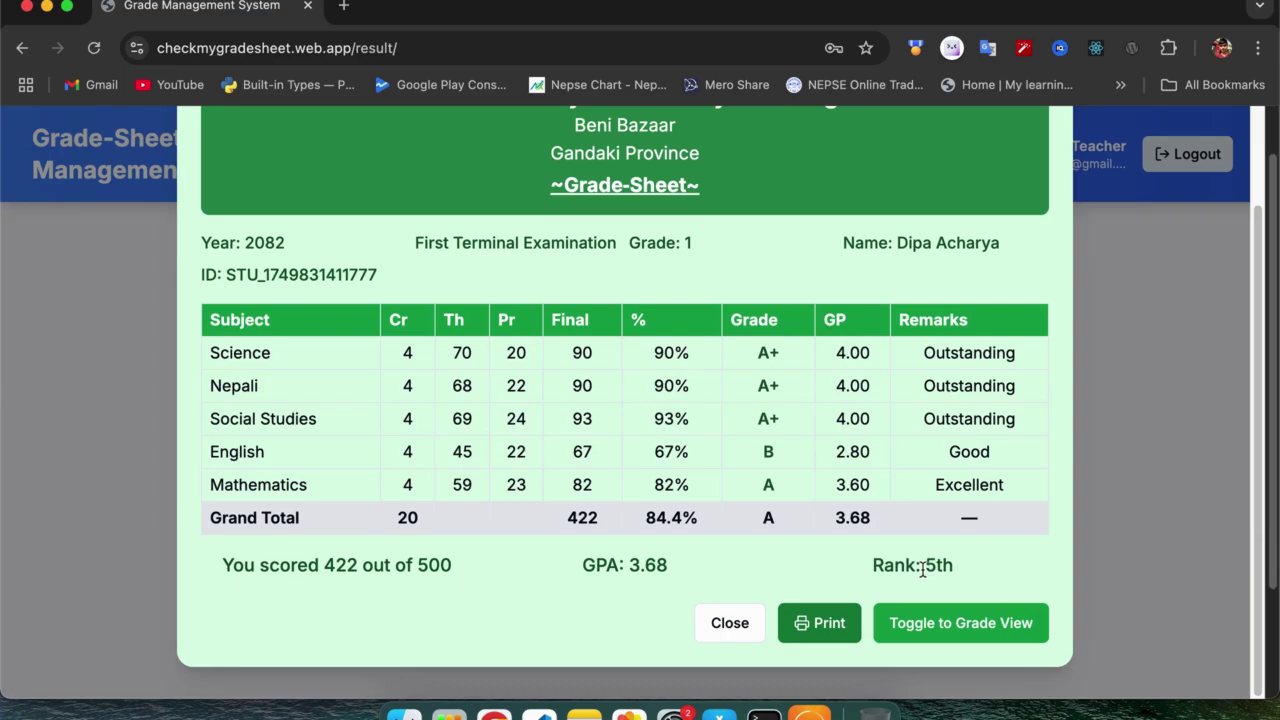
pyautogui.moveTo(922, 568); pyautogui.dragTo(955, 566)
pyautogui.click(609, 410)
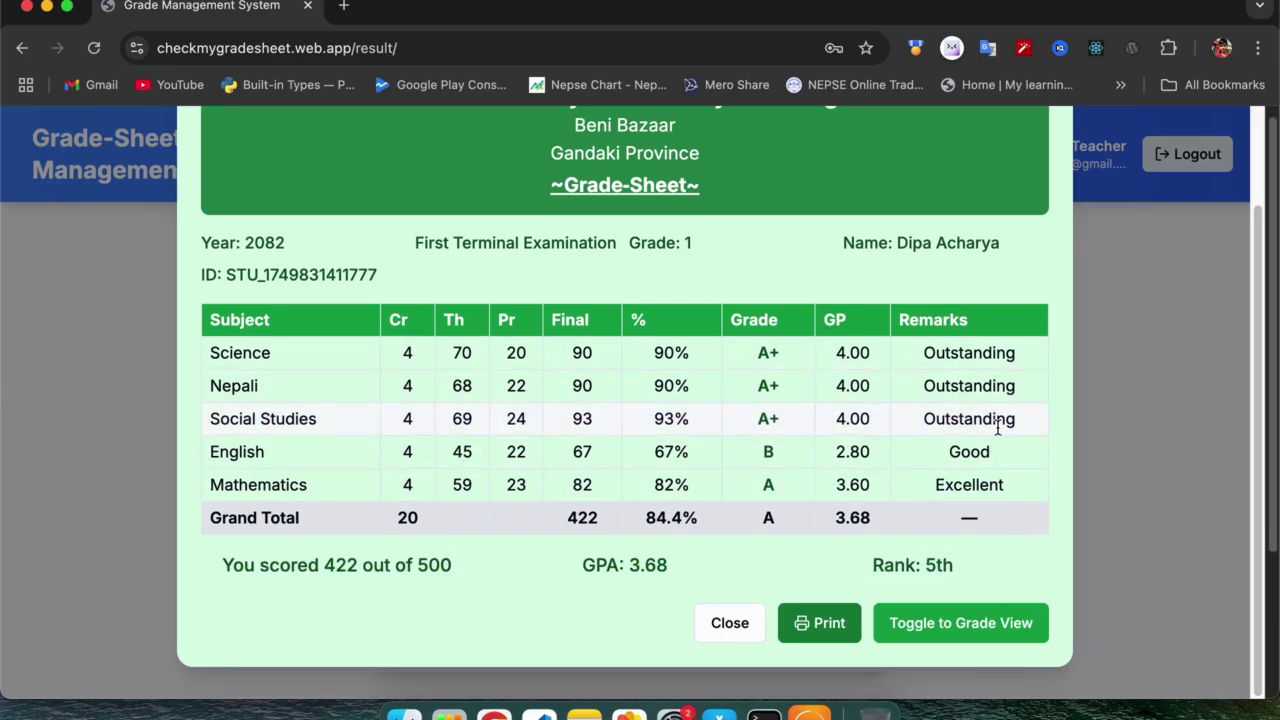
pyautogui.scroll(3, 884, 443)
pyautogui.scroll(-3, 884, 443)
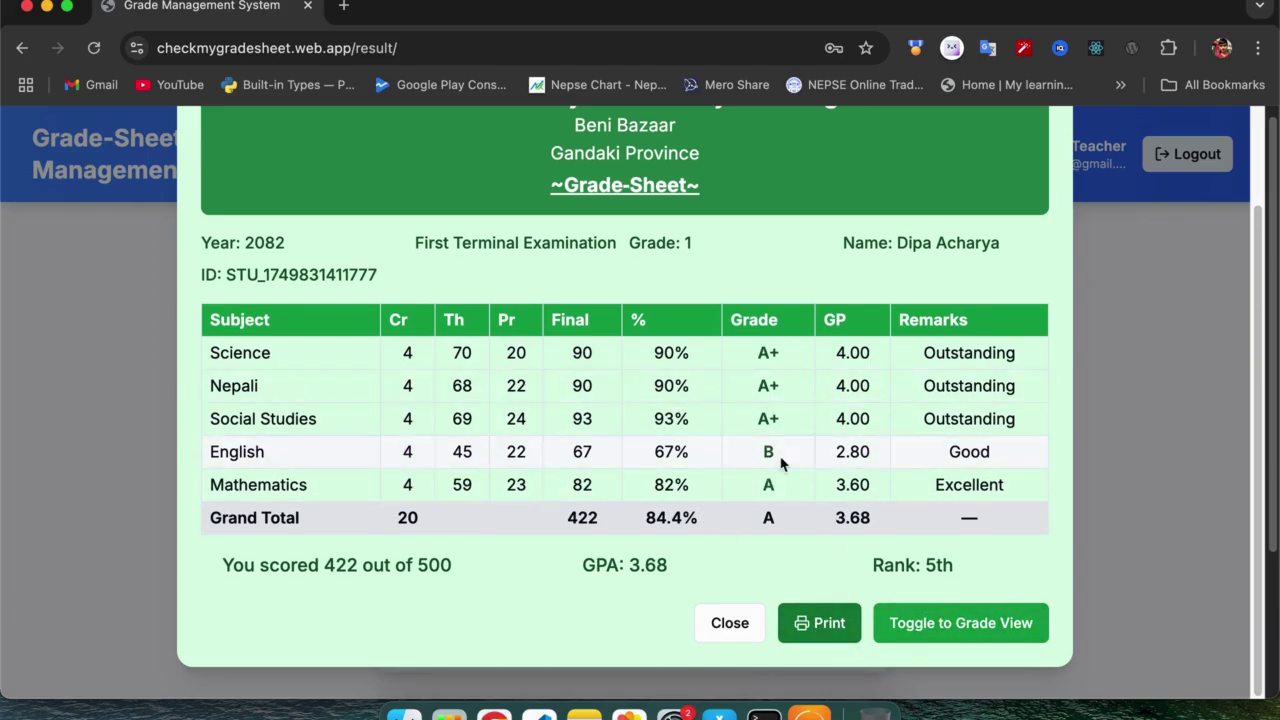
pyautogui.click(915, 625)
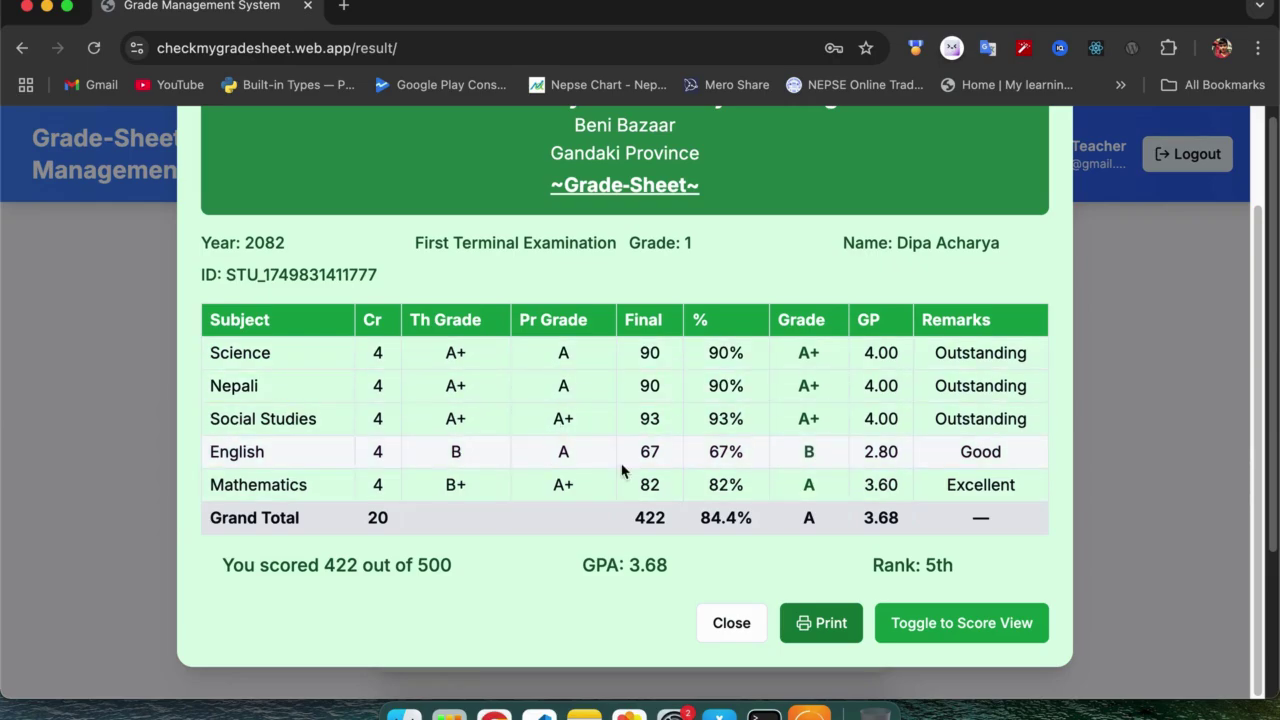
# Toggle the grade view back and forth, then close the grade sheet and return home.
pyautogui.click(926, 638)
pyautogui.click(934, 634)
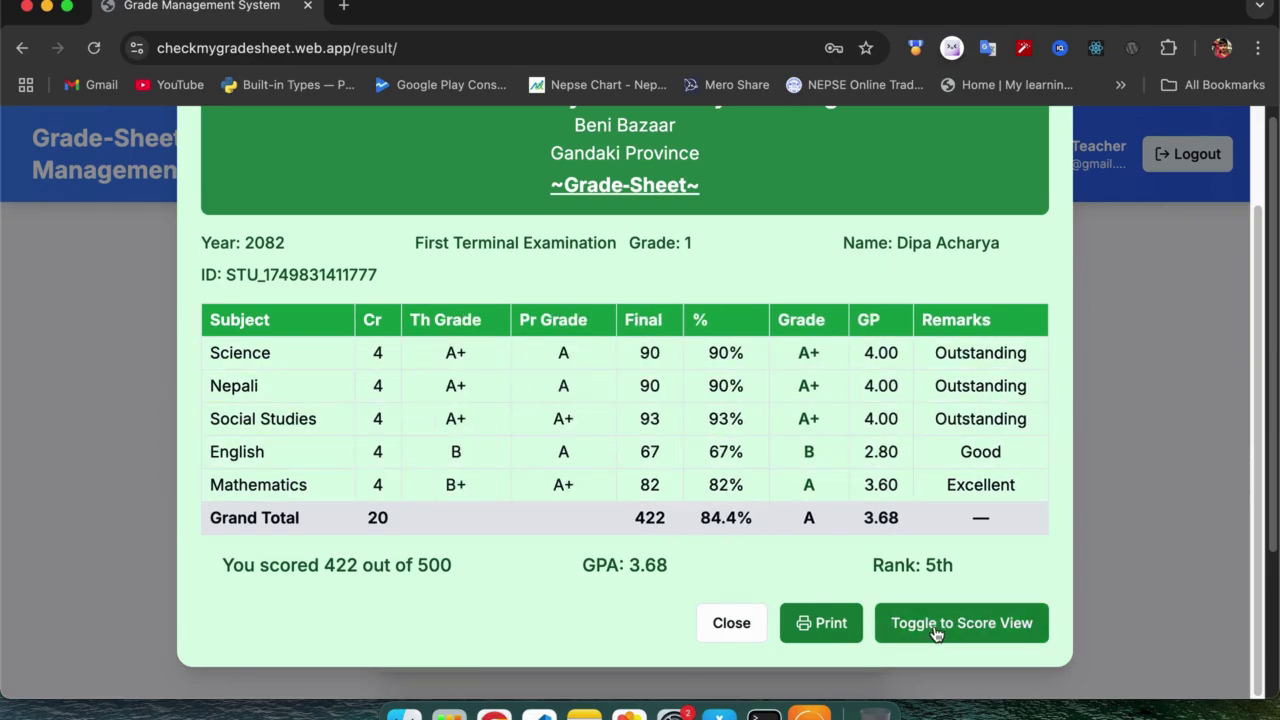
pyautogui.scroll(3, 900, 510)
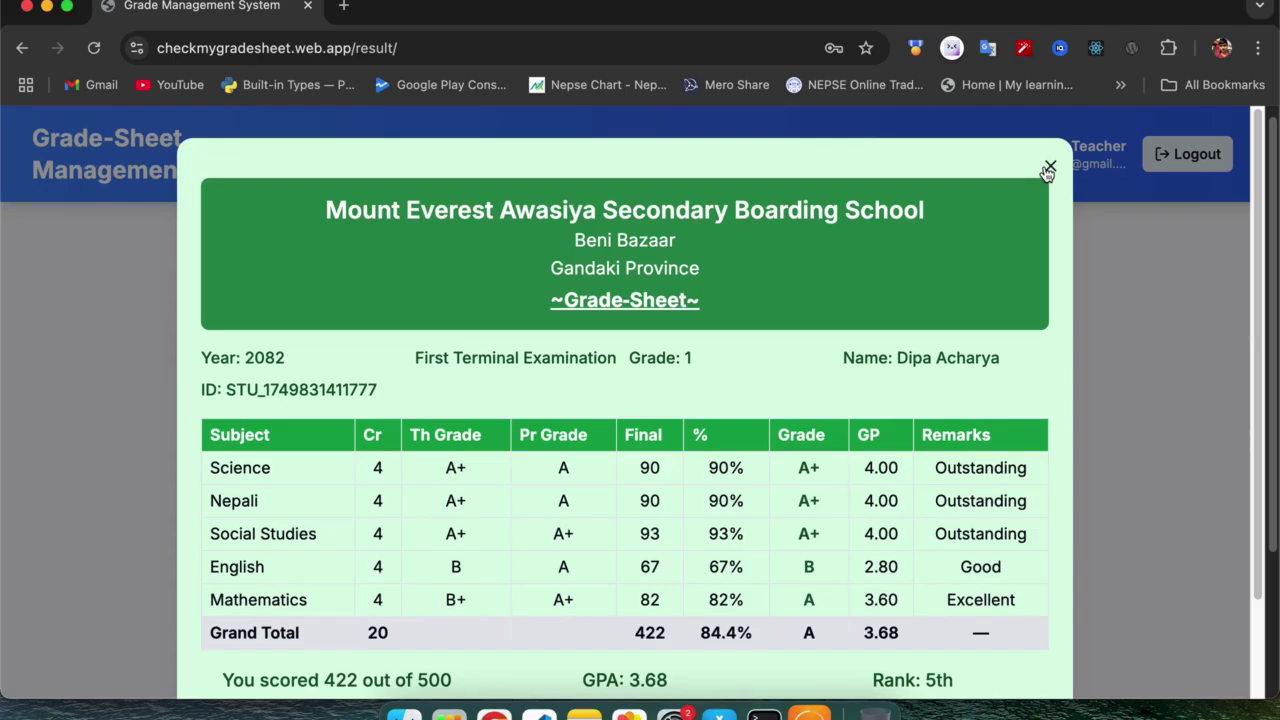
pyautogui.click(809, 715)
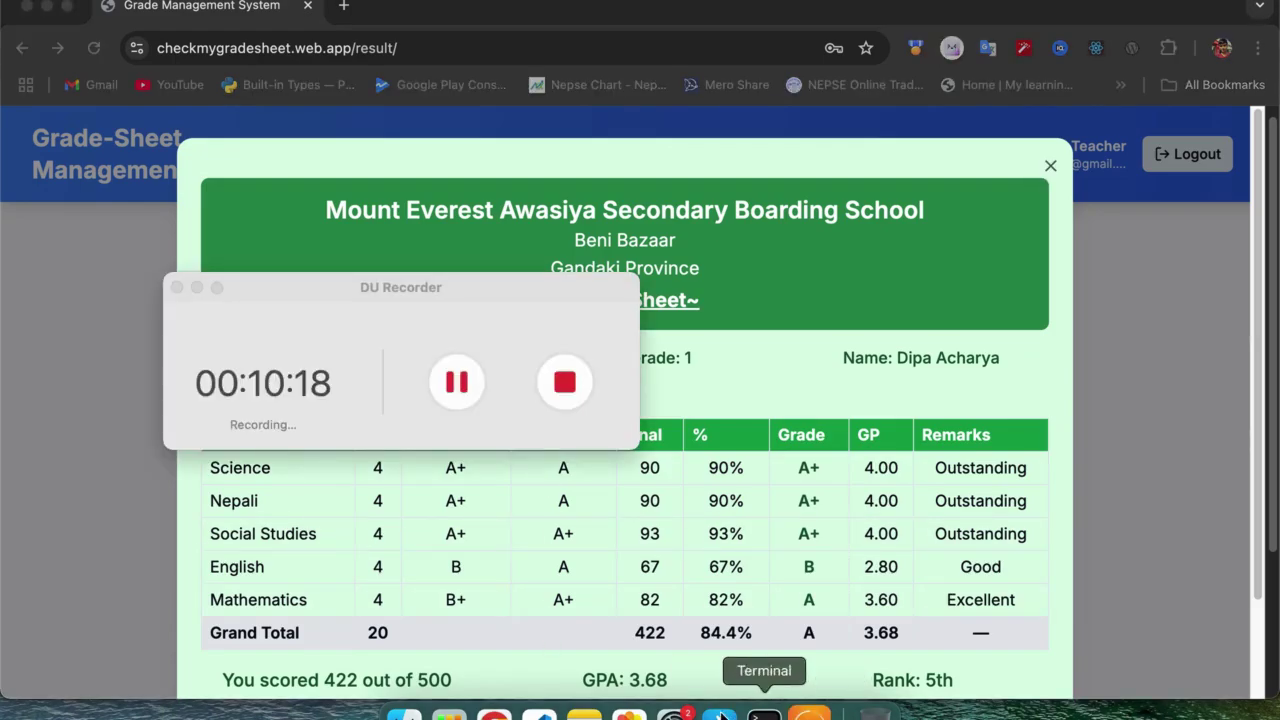
pyautogui.click(462, 382)
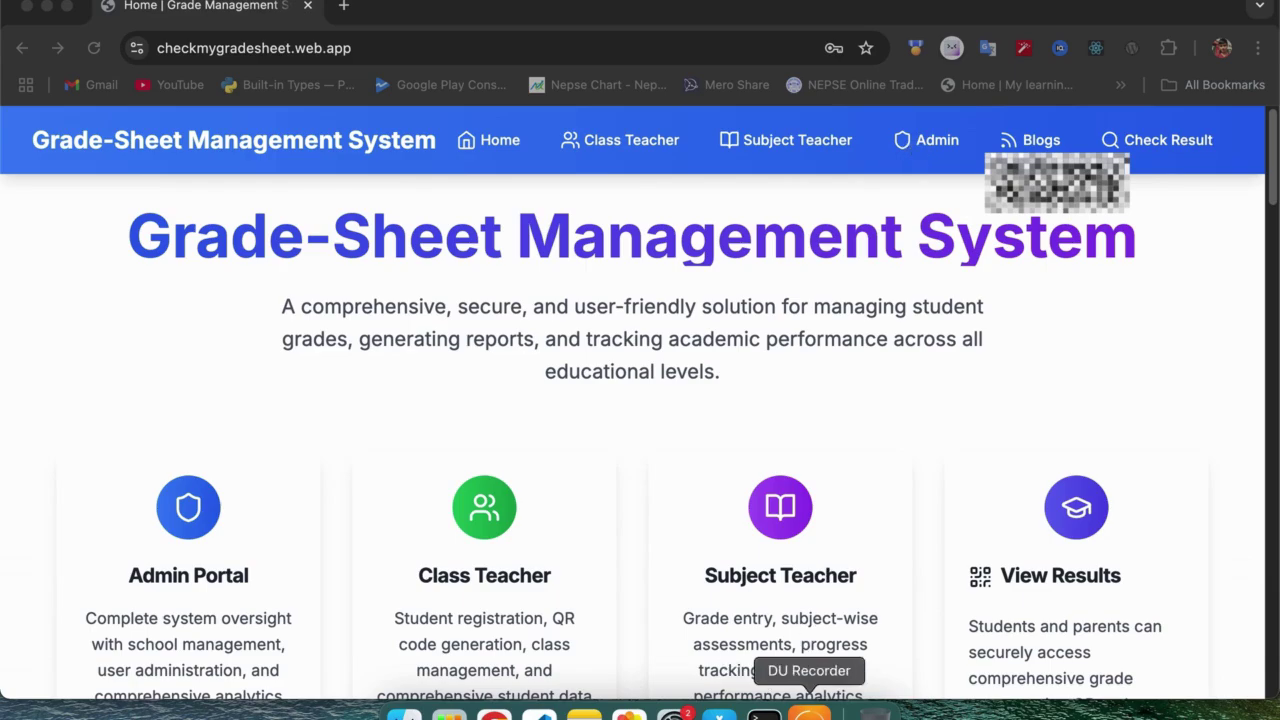
# Sign in to the admin account with 'Sign in with Email' and open the dashboard.
pyautogui.click(932, 143)
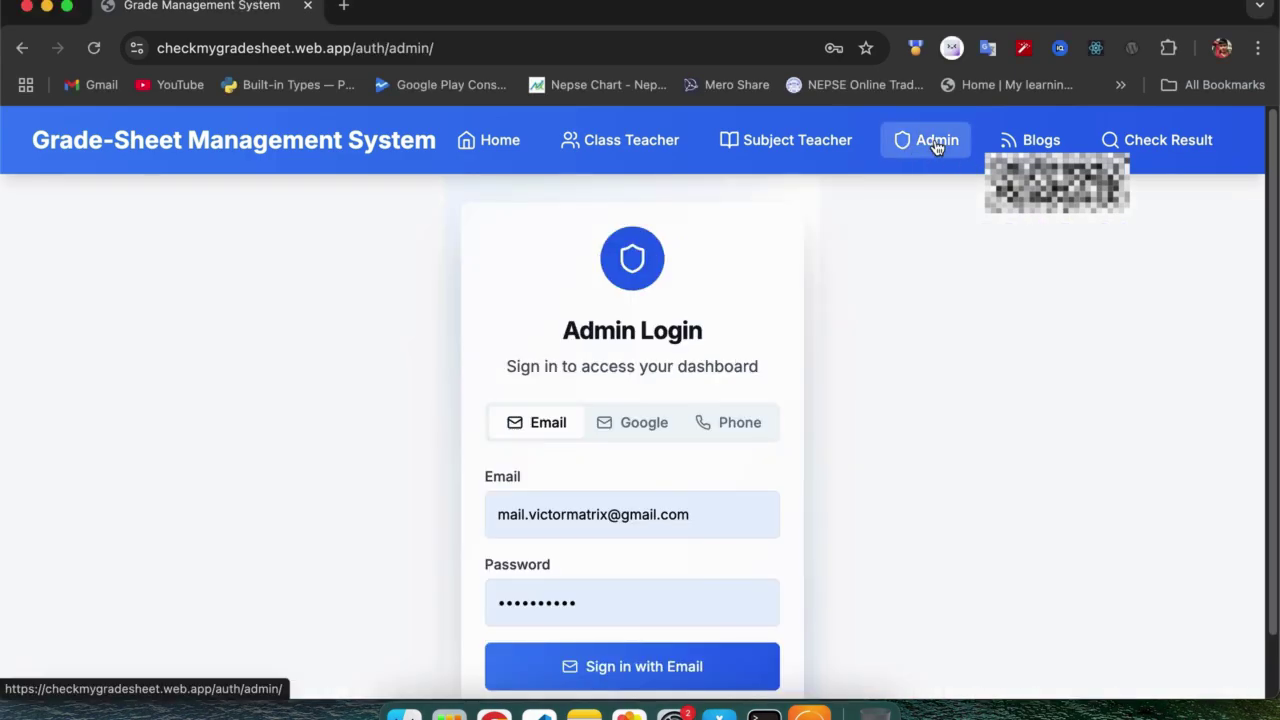
pyautogui.click(576, 671)
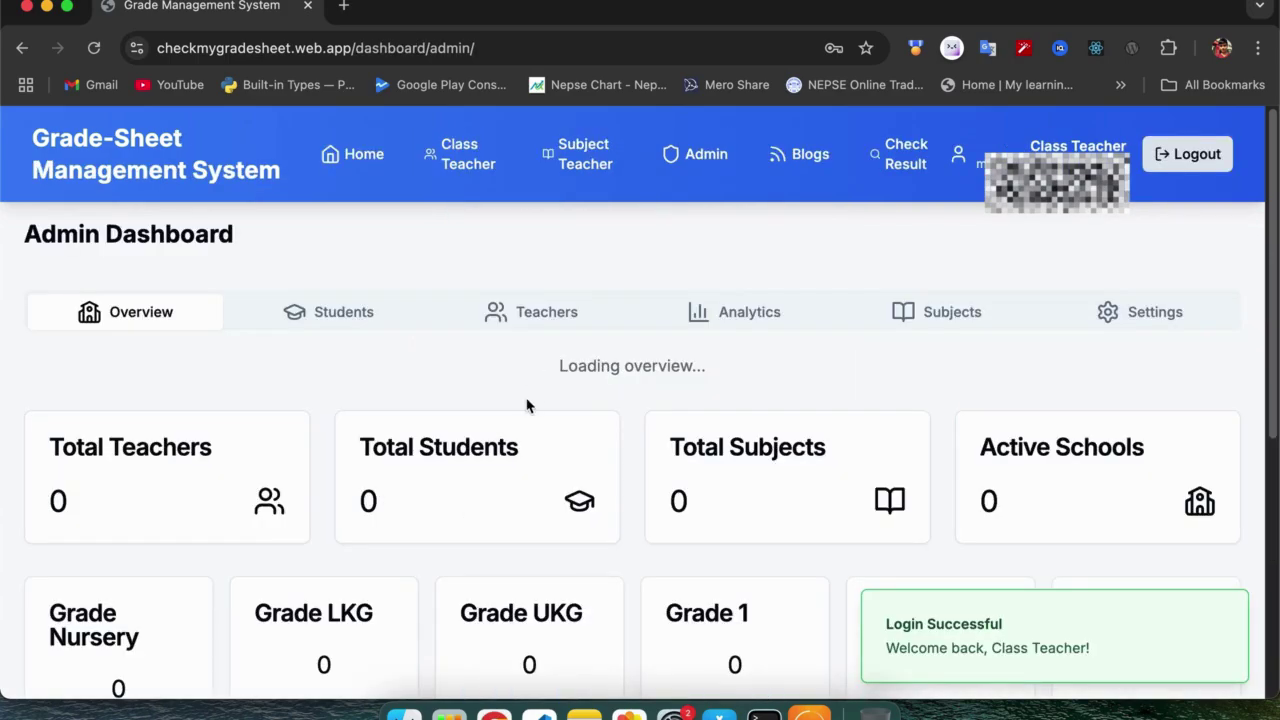
pyautogui.scroll(-1, 528, 405)
pyautogui.scroll(1, 528, 405)
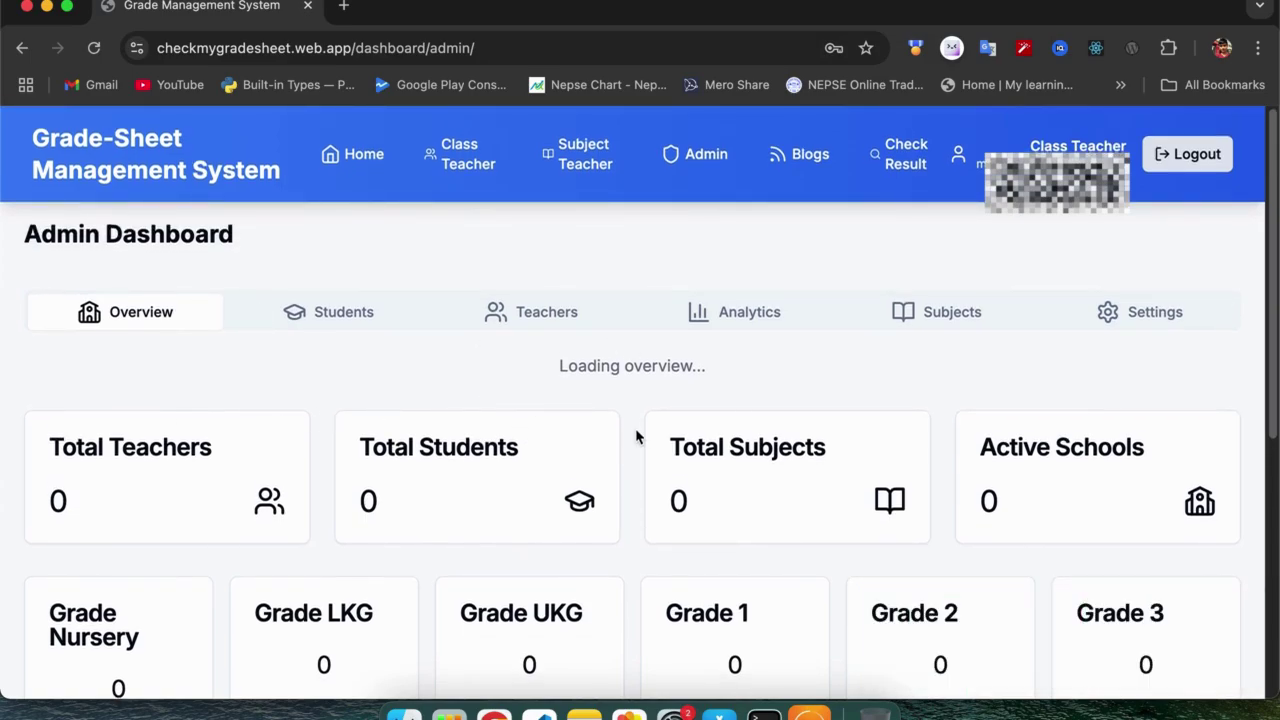
pyautogui.scroll(-1, 636, 437)
pyautogui.scroll(-1, 636, 437)
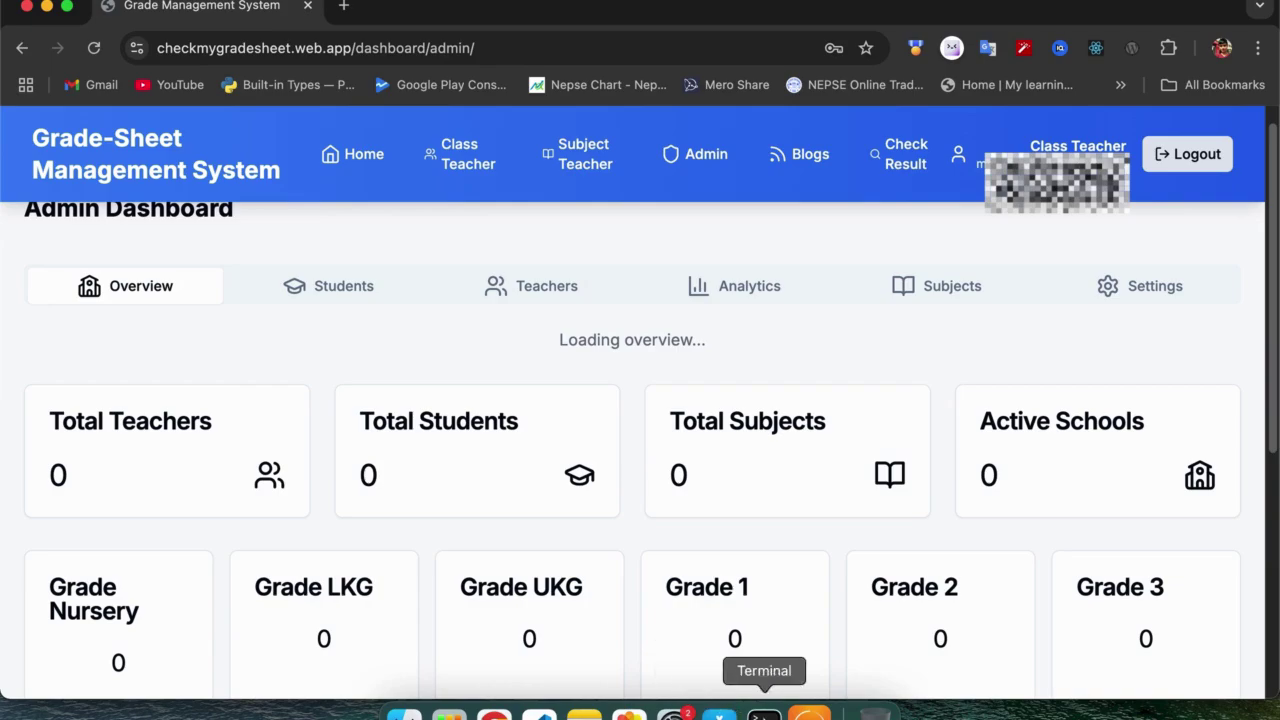
# Browse the Overview counts: 1 teacher, 11 students, 5 subjects, Grade 1 with 8 students.
pyautogui.click(809, 714)
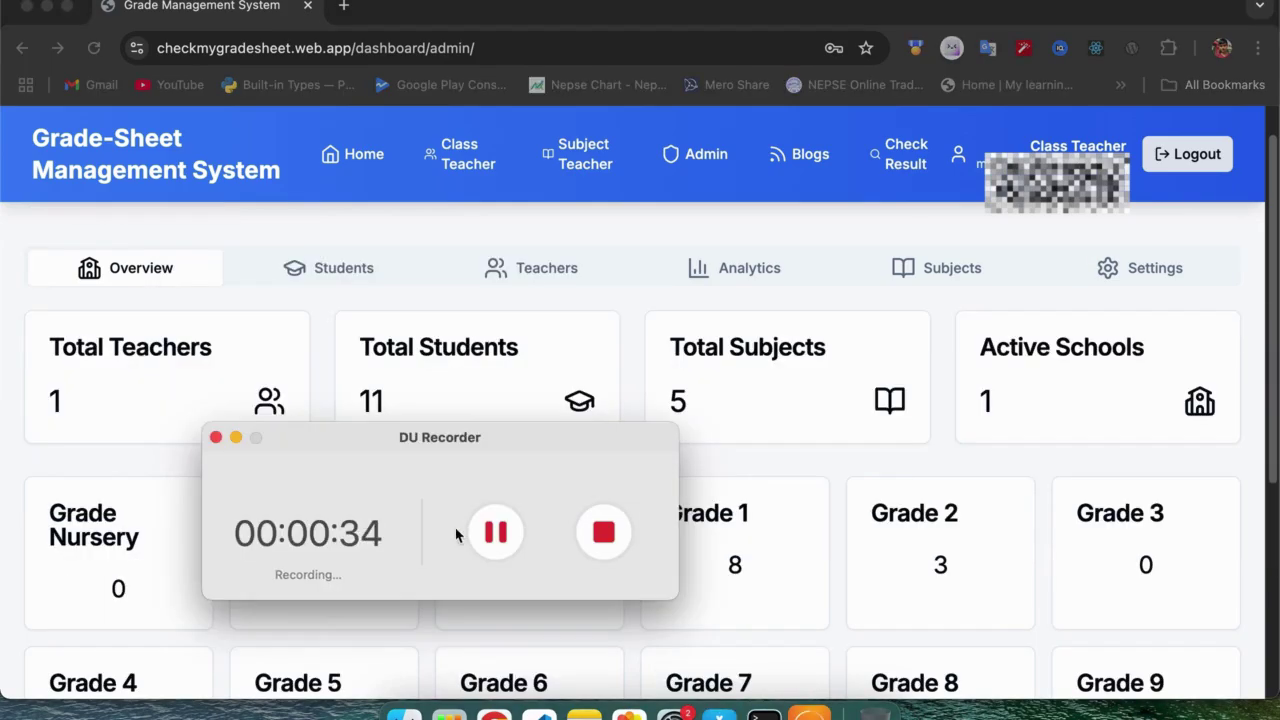
pyautogui.click(236, 437)
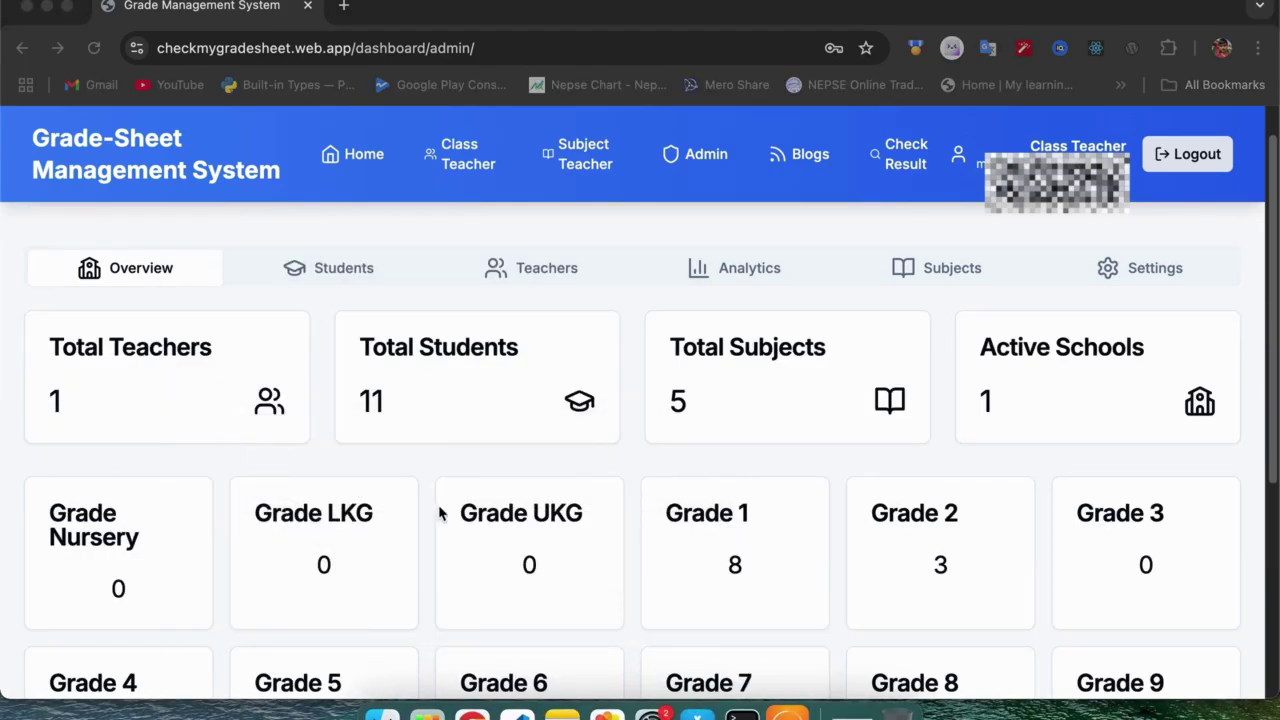
pyautogui.scroll(1, 521, 491)
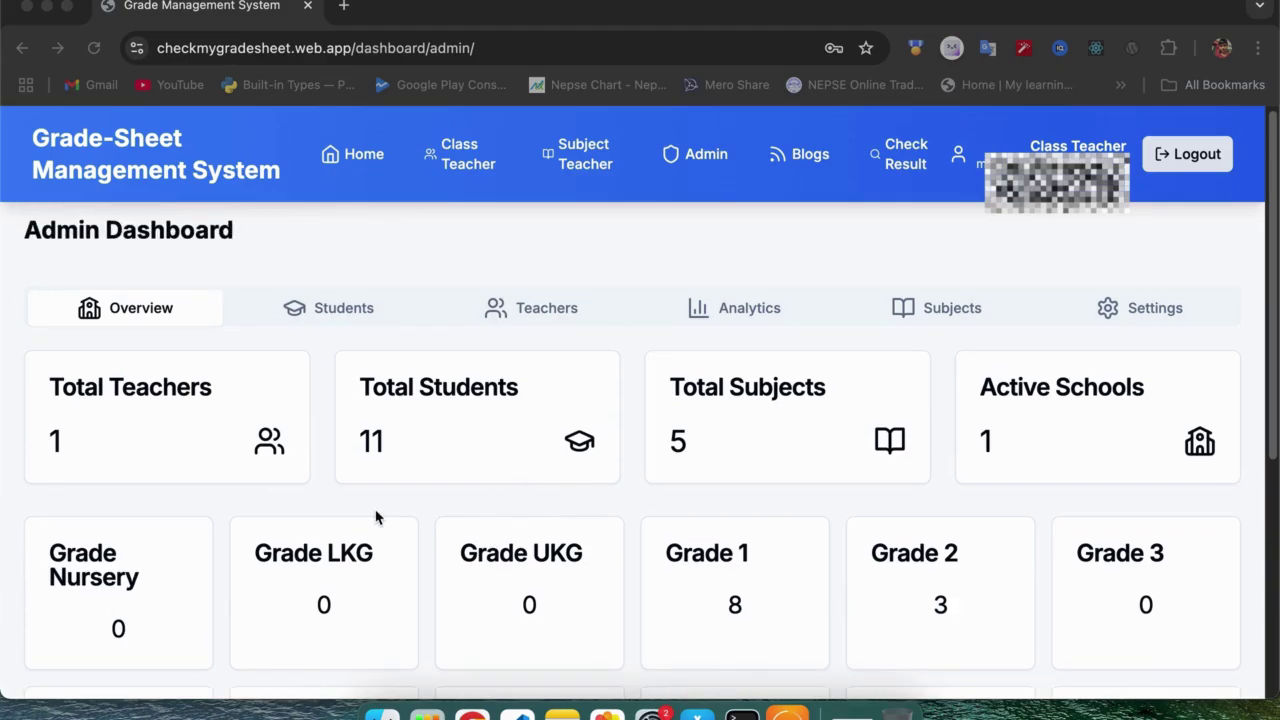
pyautogui.scroll(1, 372, 525)
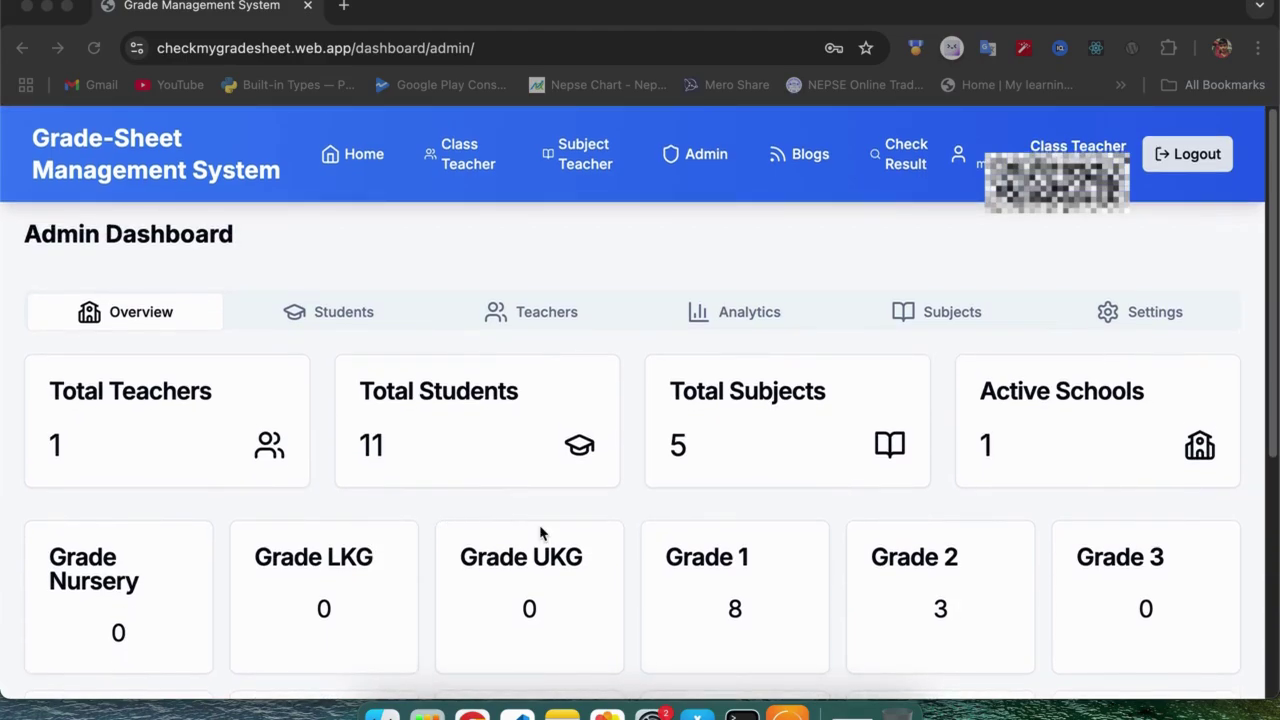
pyautogui.scroll(-1, 540, 533)
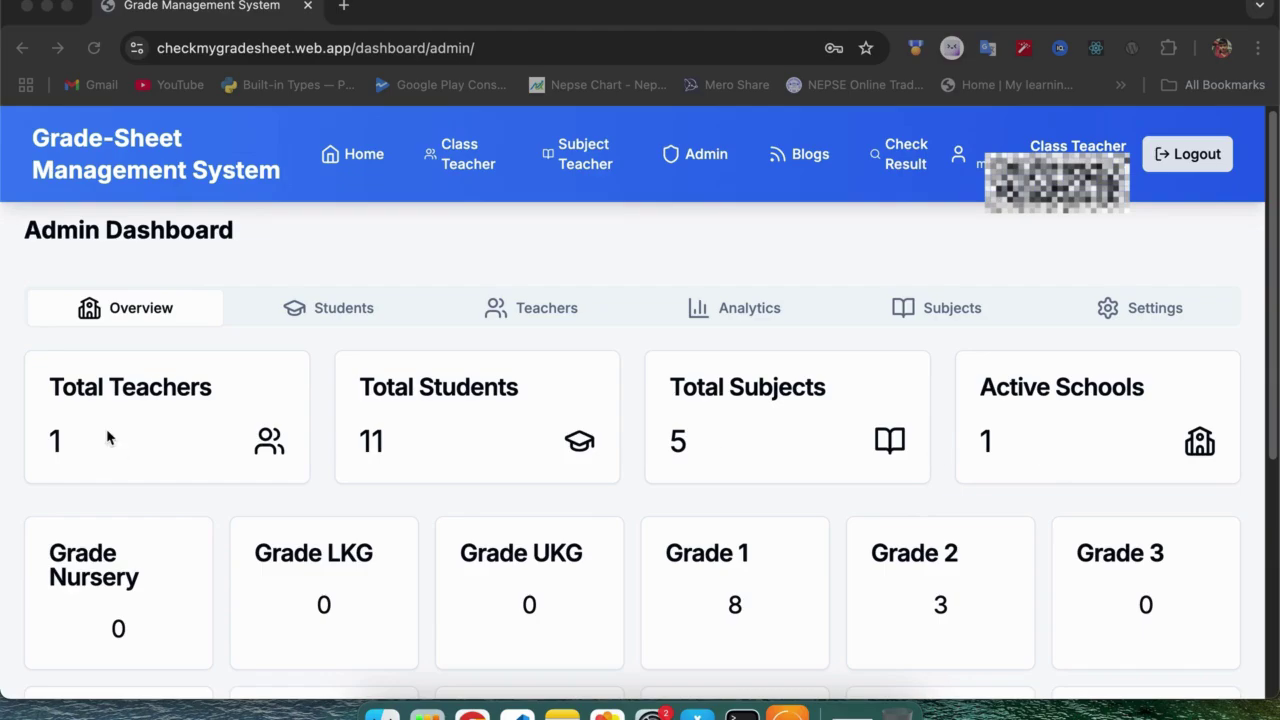
pyautogui.scroll(-3, 114, 460)
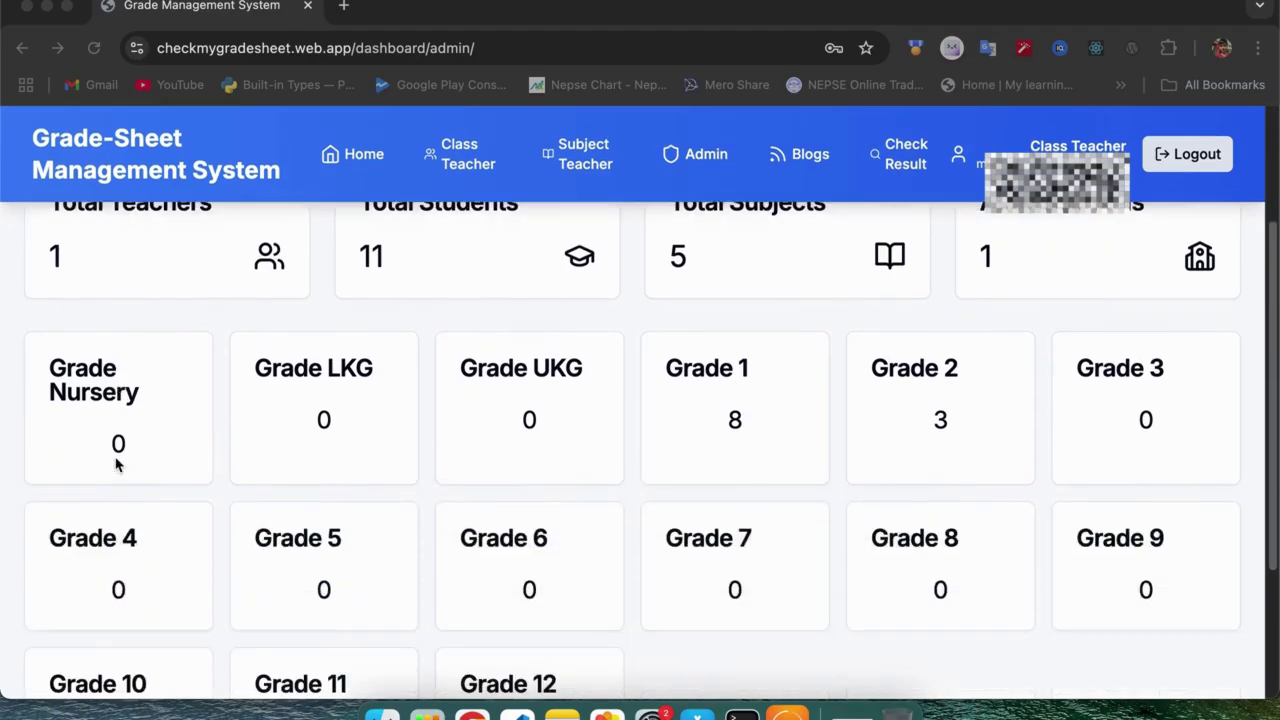
pyautogui.scroll(2, 117, 471)
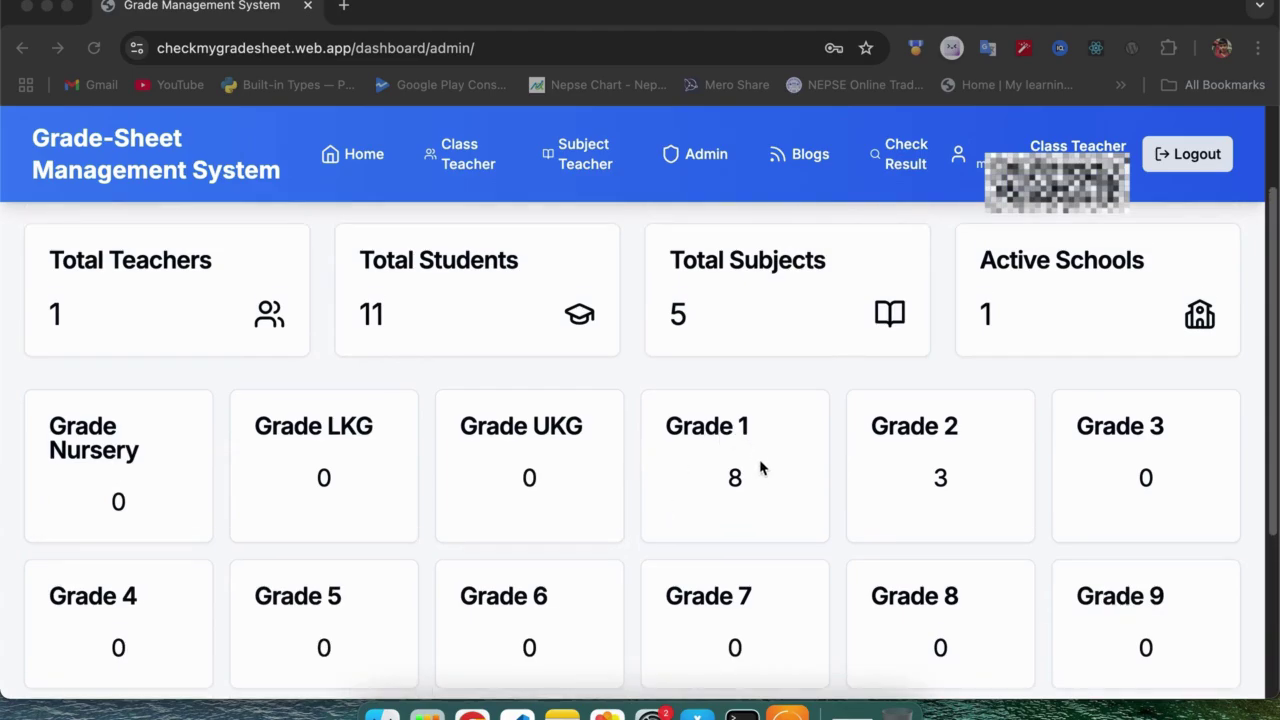
pyautogui.scroll(3, 643, 466)
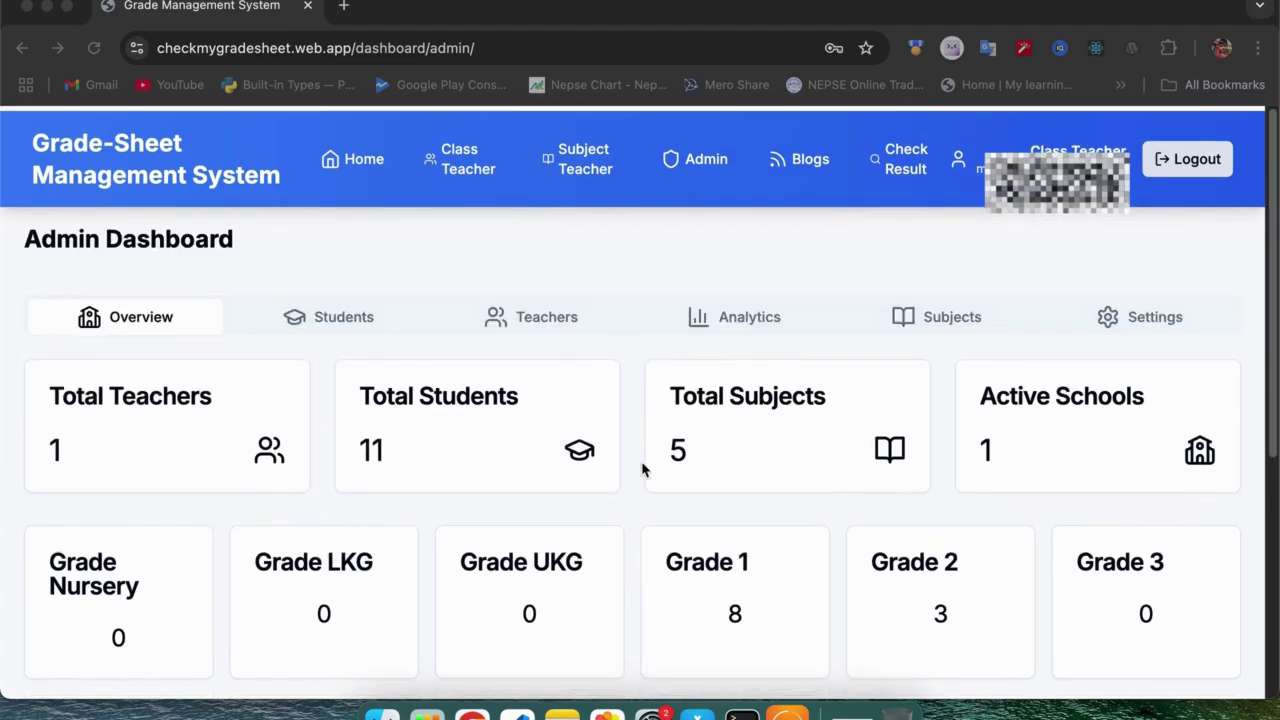
pyautogui.scroll(-1, 325, 558)
pyautogui.scroll(1, 325, 558)
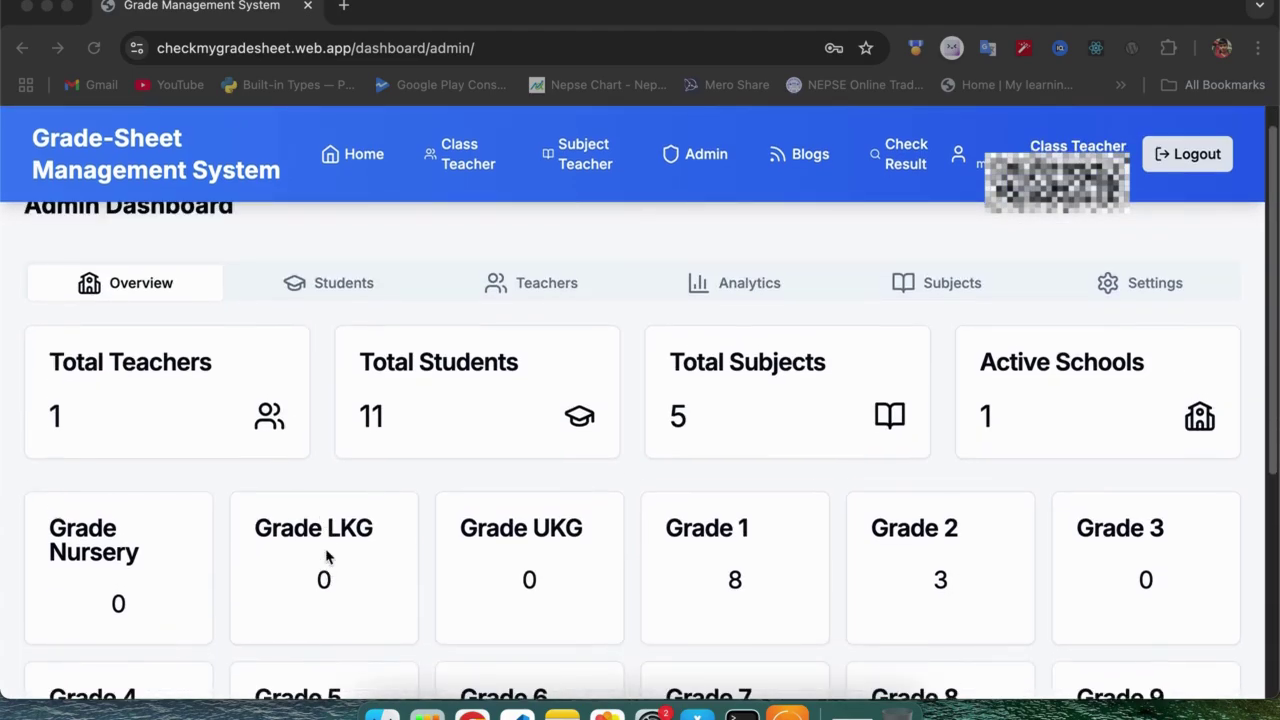
# Show the students ranked by grade, leaving the grade filter at All.
pyautogui.click(343, 288)
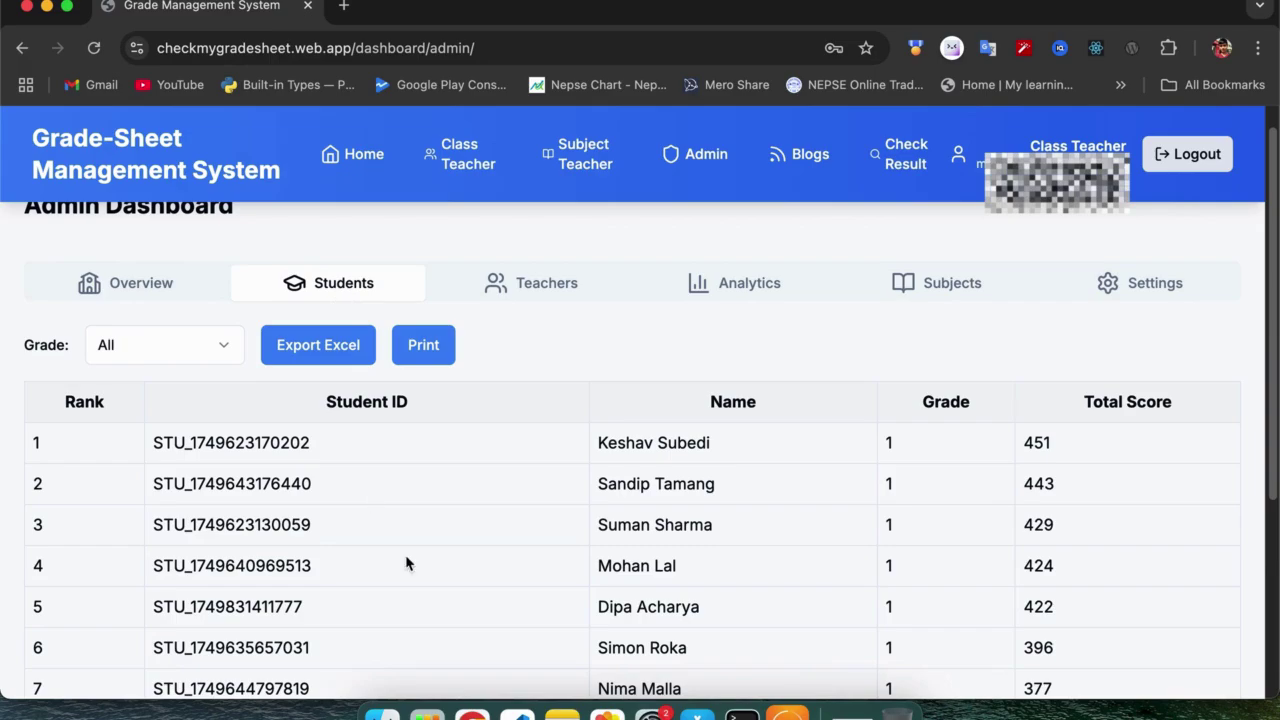
pyautogui.scroll(-2, 406, 563)
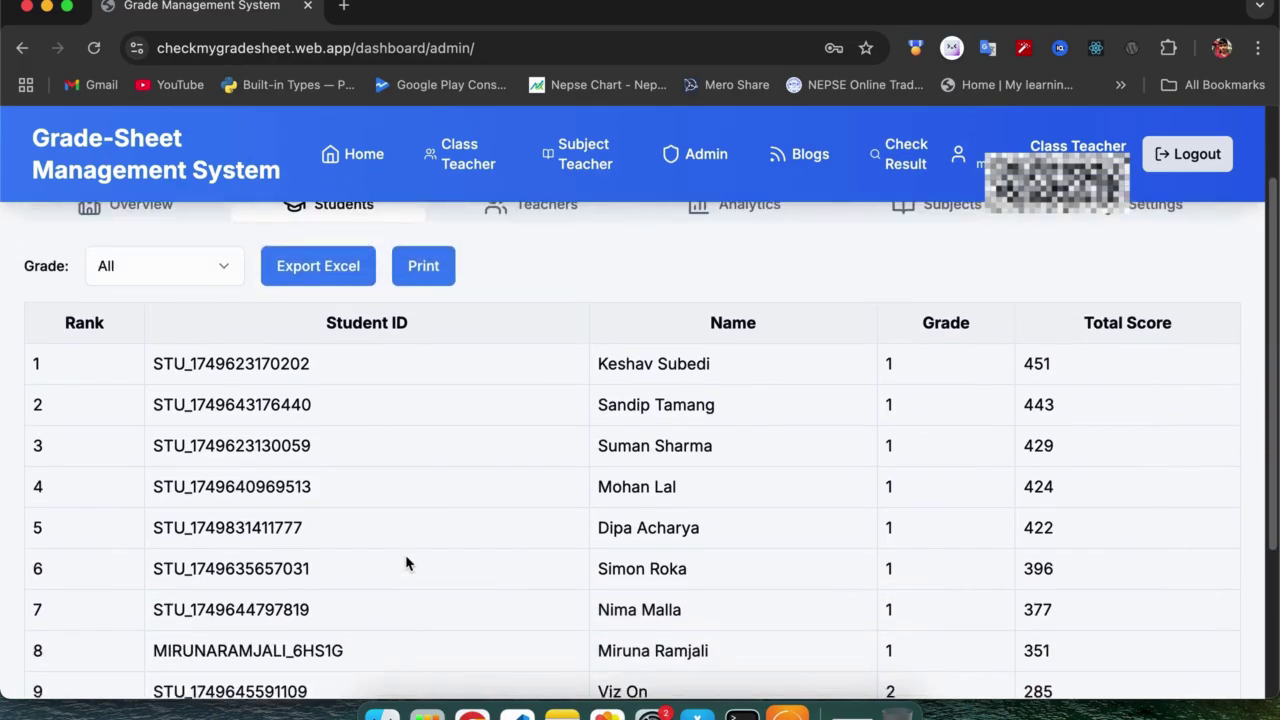
pyautogui.scroll(1, 406, 563)
pyautogui.click(224, 326)
pyautogui.click(224, 326)
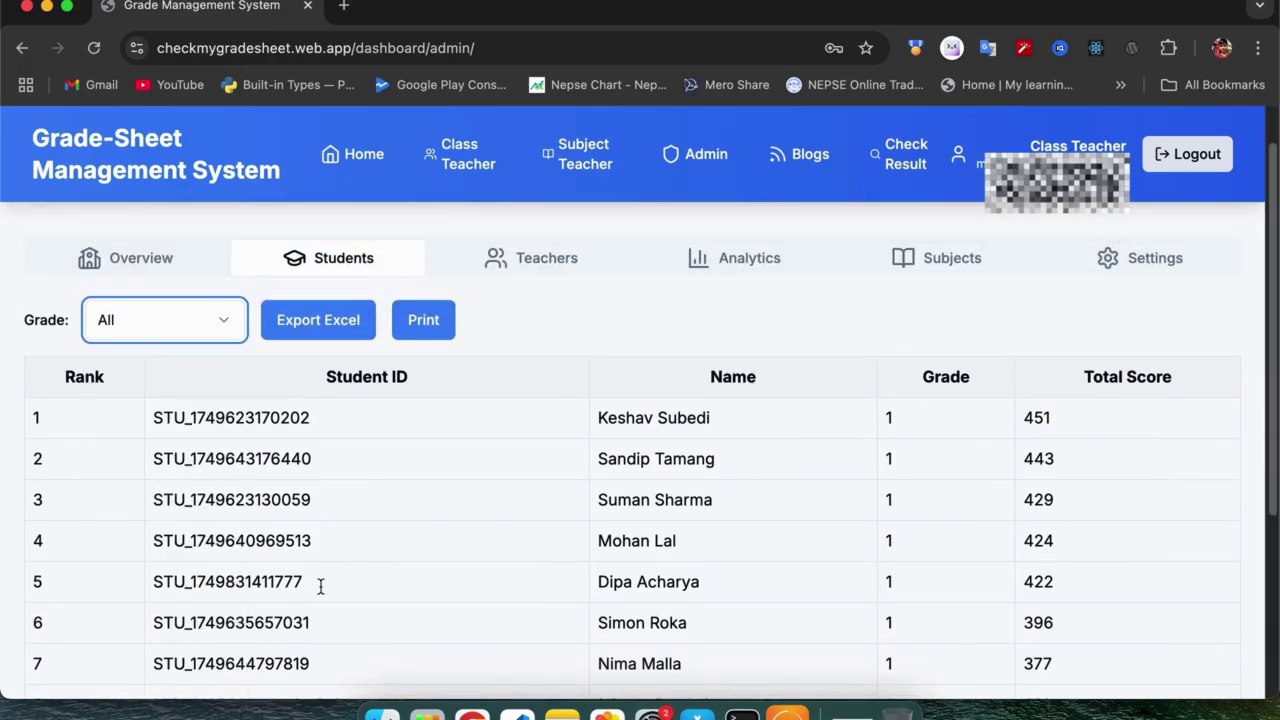
pyautogui.scroll(-2, 320, 585)
pyautogui.scroll(3, 320, 585)
# Filter the ranking to grade 1 students, then switch to the teacher list.
pyautogui.click(224, 374)
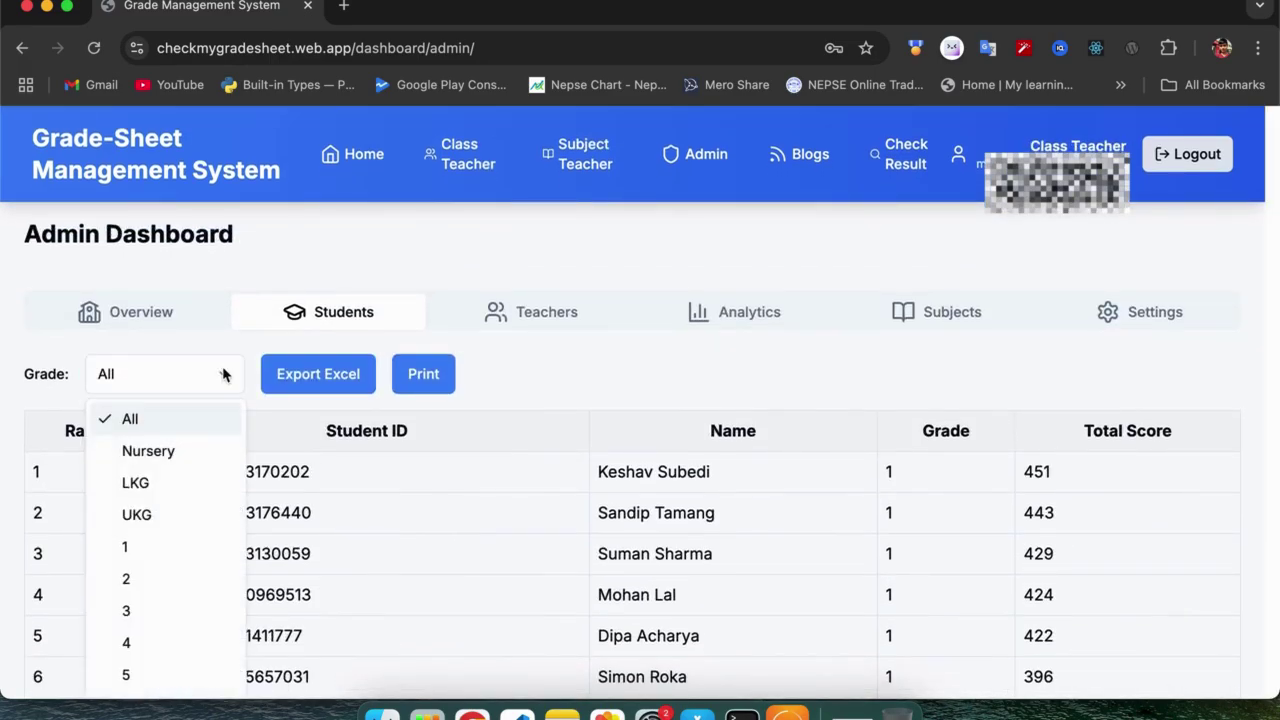
pyautogui.click(149, 546)
pyautogui.scroll(-1, 343, 537)
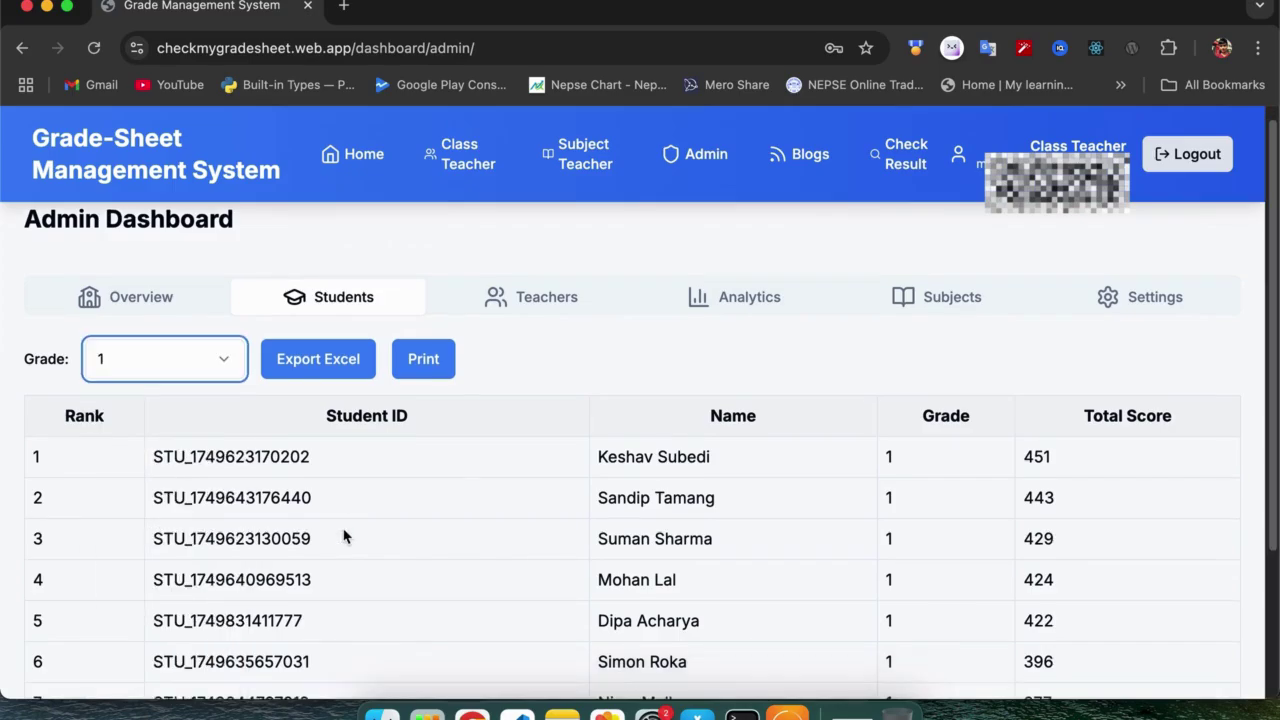
pyautogui.scroll(-3, 343, 537)
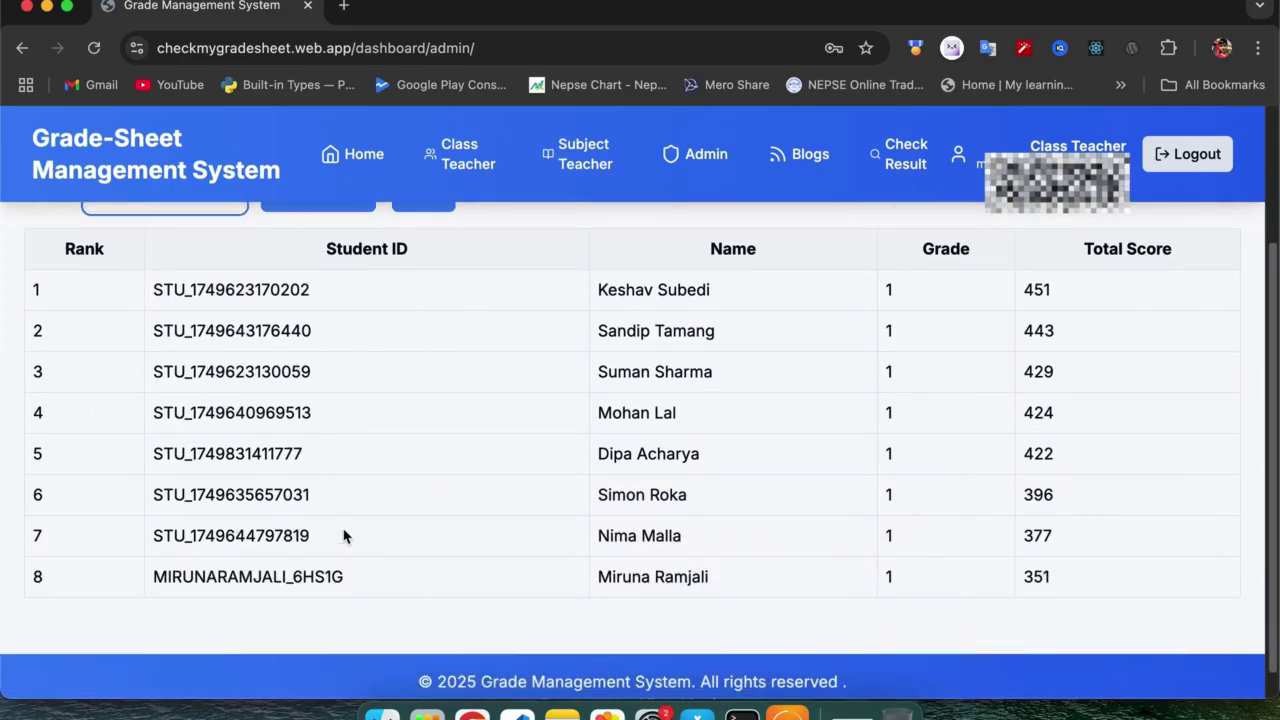
pyautogui.scroll(-1, 343, 537)
pyautogui.scroll(1, 343, 537)
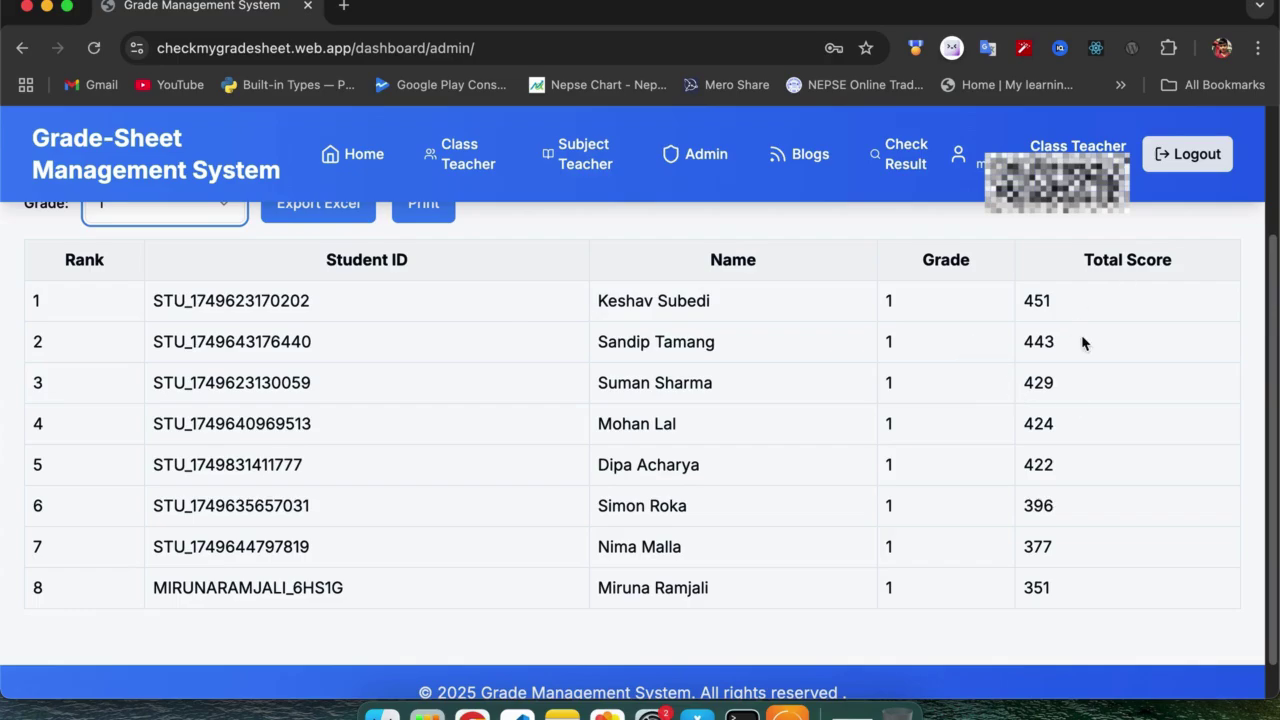
pyautogui.scroll(1, 1071, 400)
pyautogui.scroll(-2, 1071, 400)
pyautogui.scroll(4, 1071, 400)
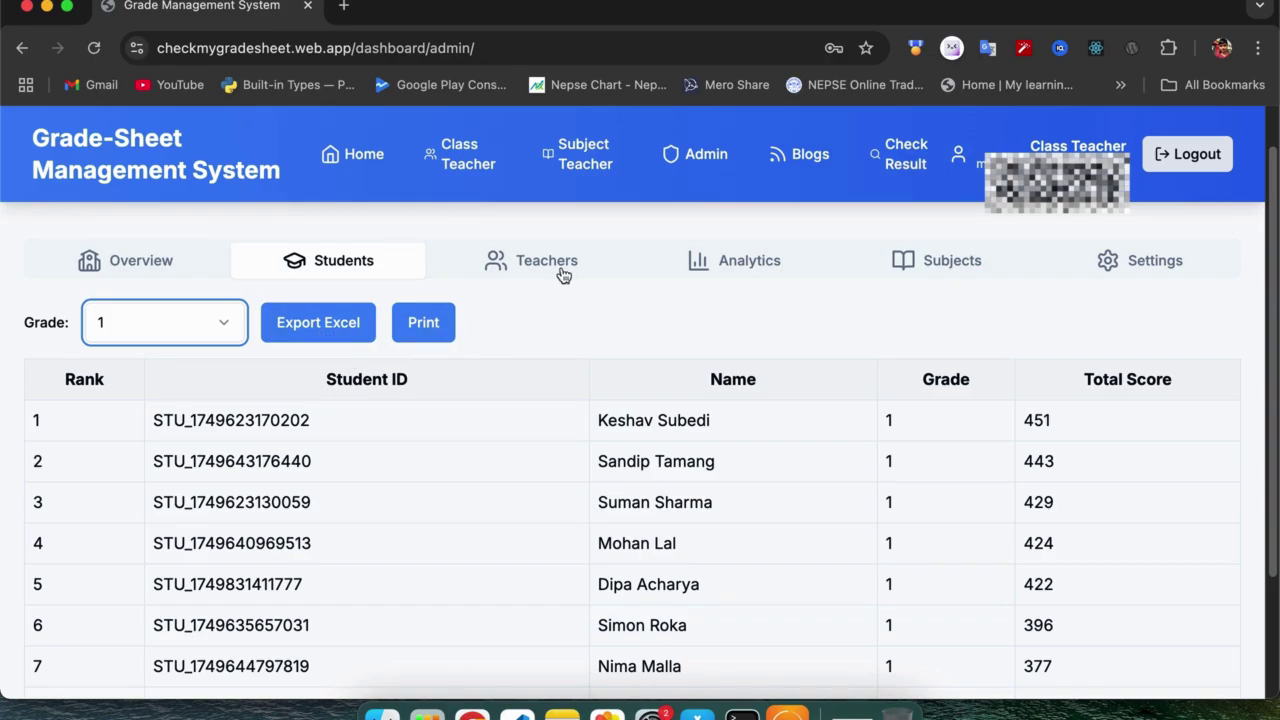
pyautogui.click(530, 274)
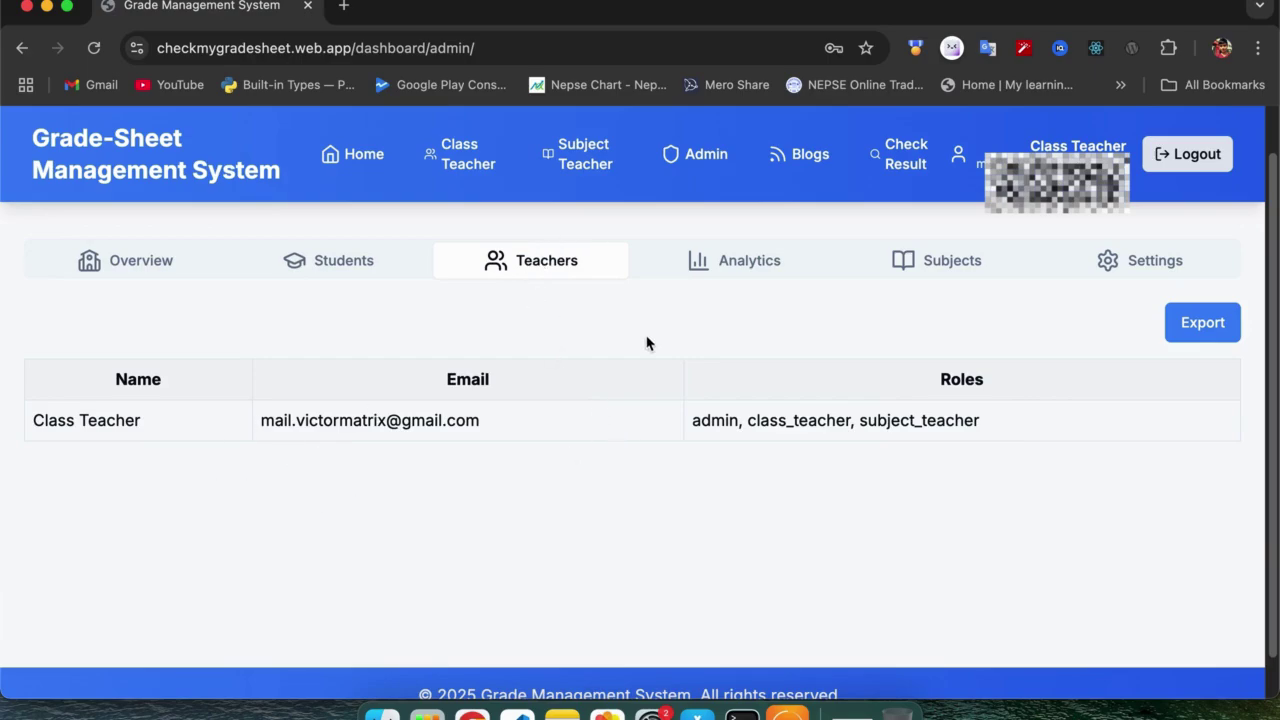
# Set the Analytics class chart to year 2082, class 1, First term.
pyautogui.click(760, 272)
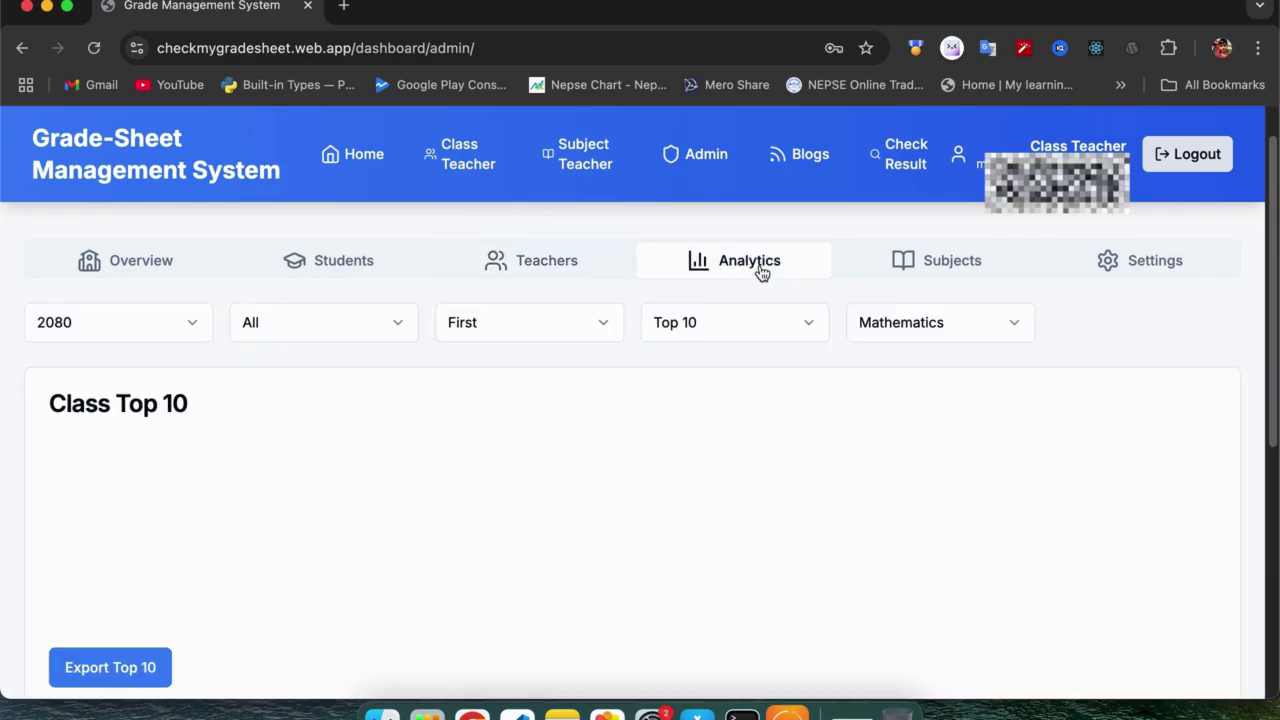
pyautogui.click(193, 336)
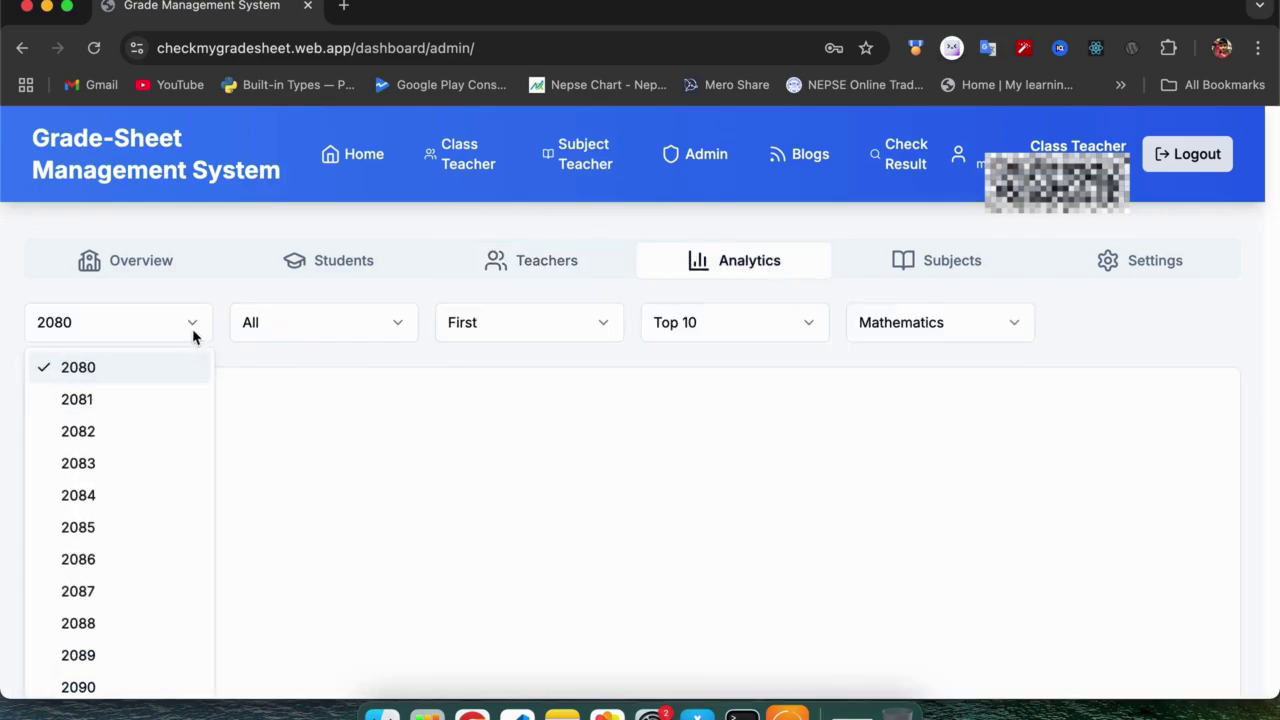
pyautogui.click(110, 434)
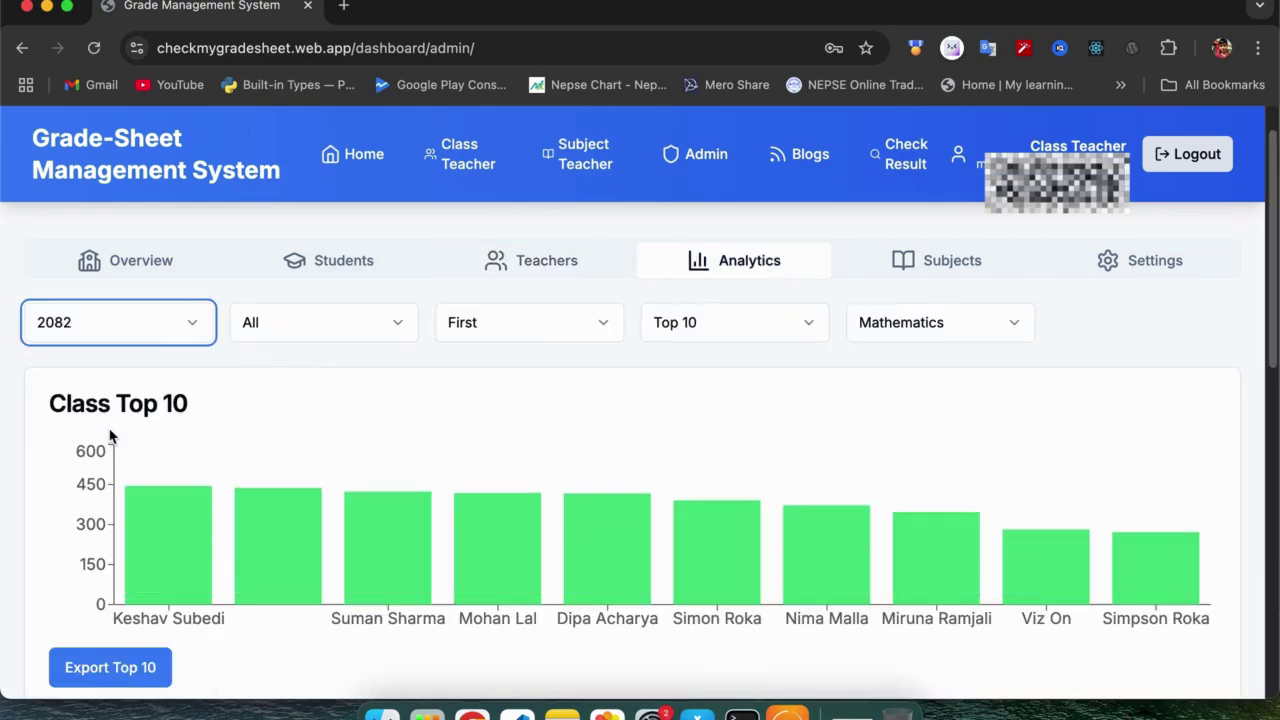
pyautogui.click(374, 330)
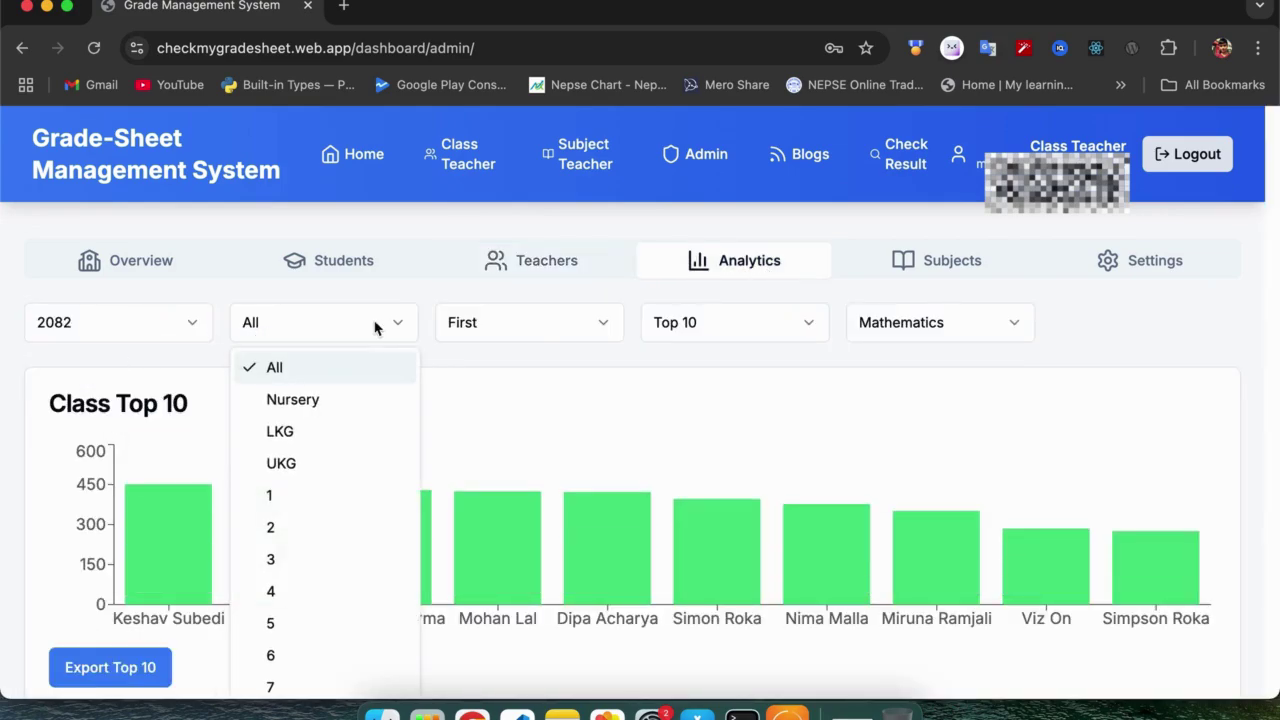
pyautogui.click(297, 503)
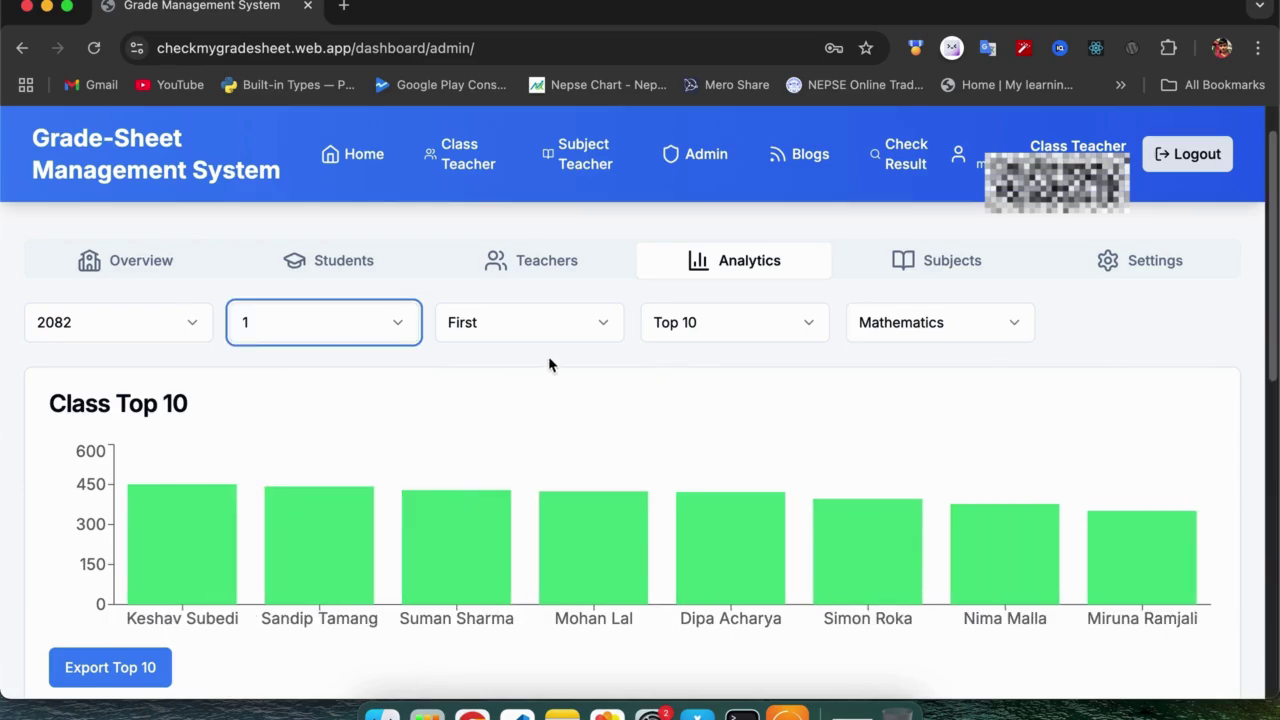
pyautogui.click(579, 330)
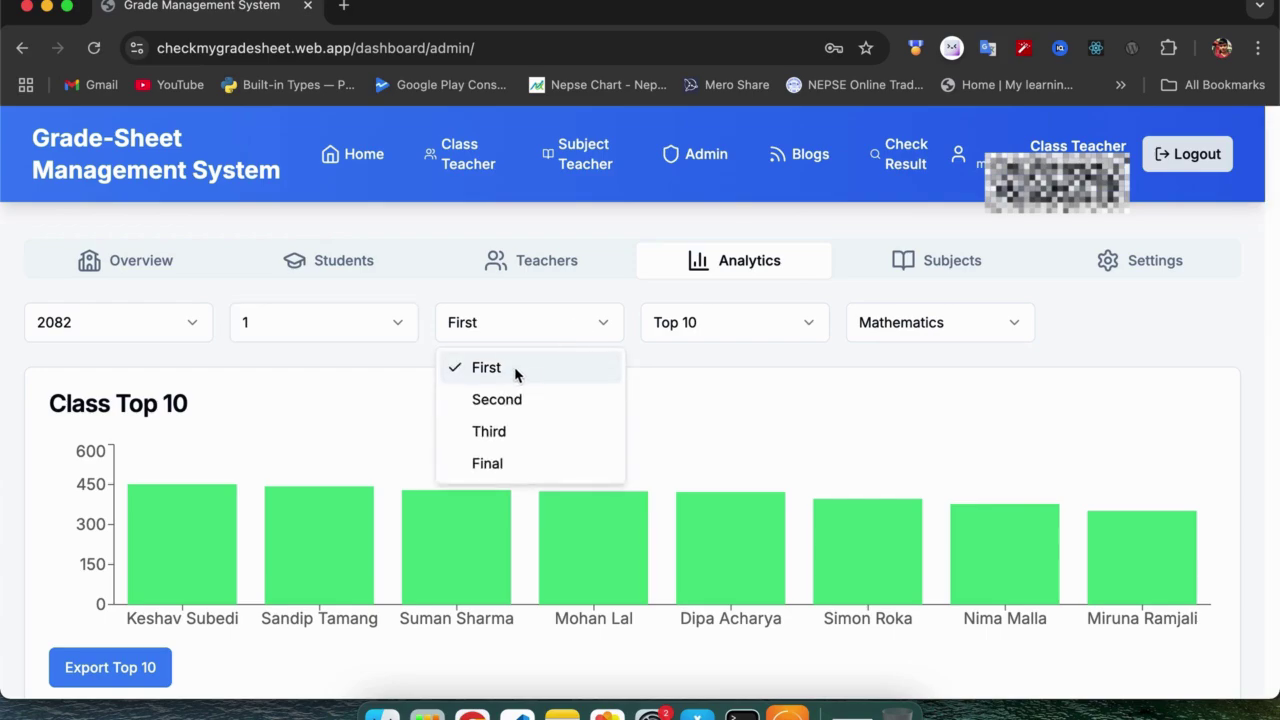
pyautogui.click(516, 372)
pyautogui.click(531, 336)
pyautogui.click(517, 375)
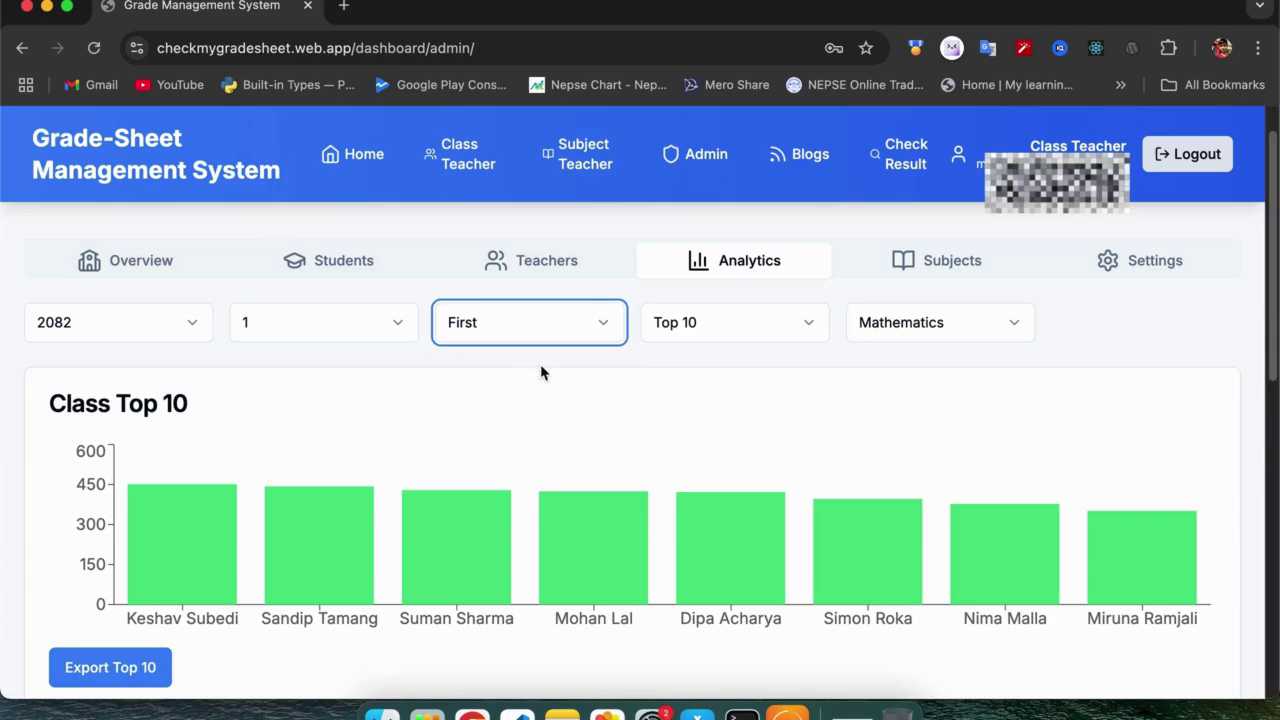
# Try the Top 5 view of the class chart, then set it back to Top 10.
pyautogui.click(750, 331)
pyautogui.click(706, 368)
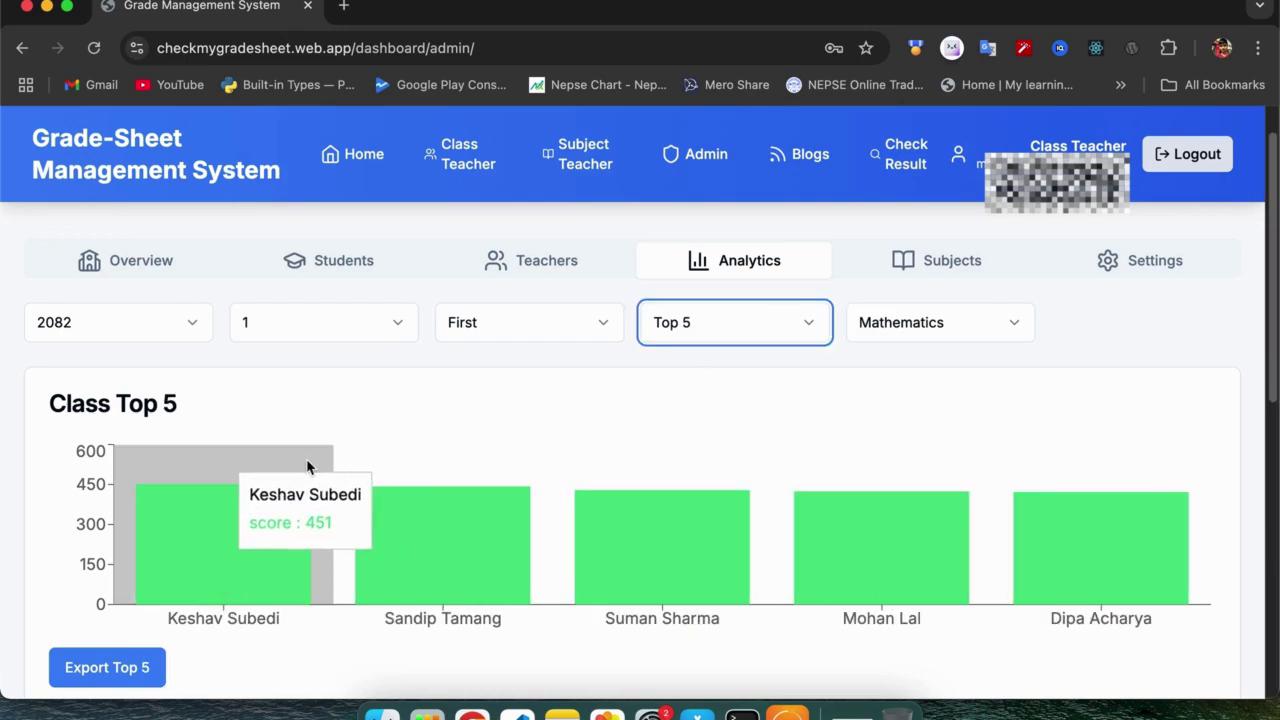
pyautogui.moveTo(201, 540)
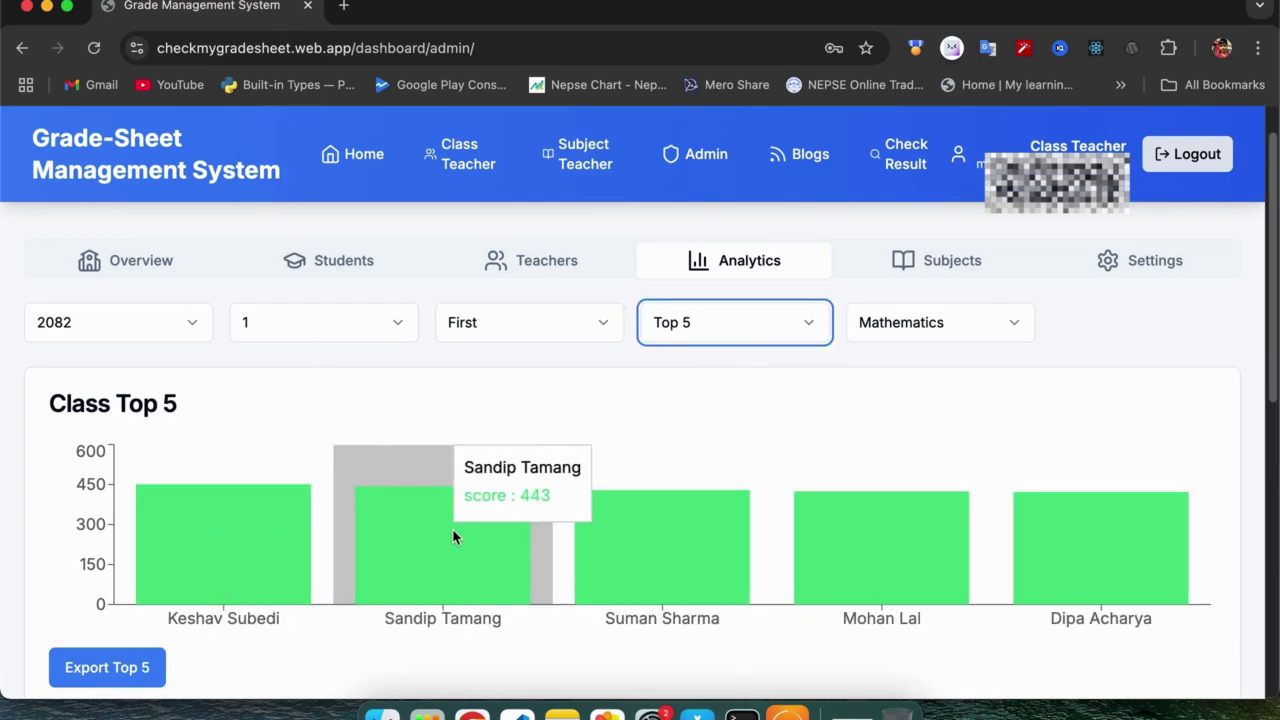
pyautogui.moveTo(826, 538)
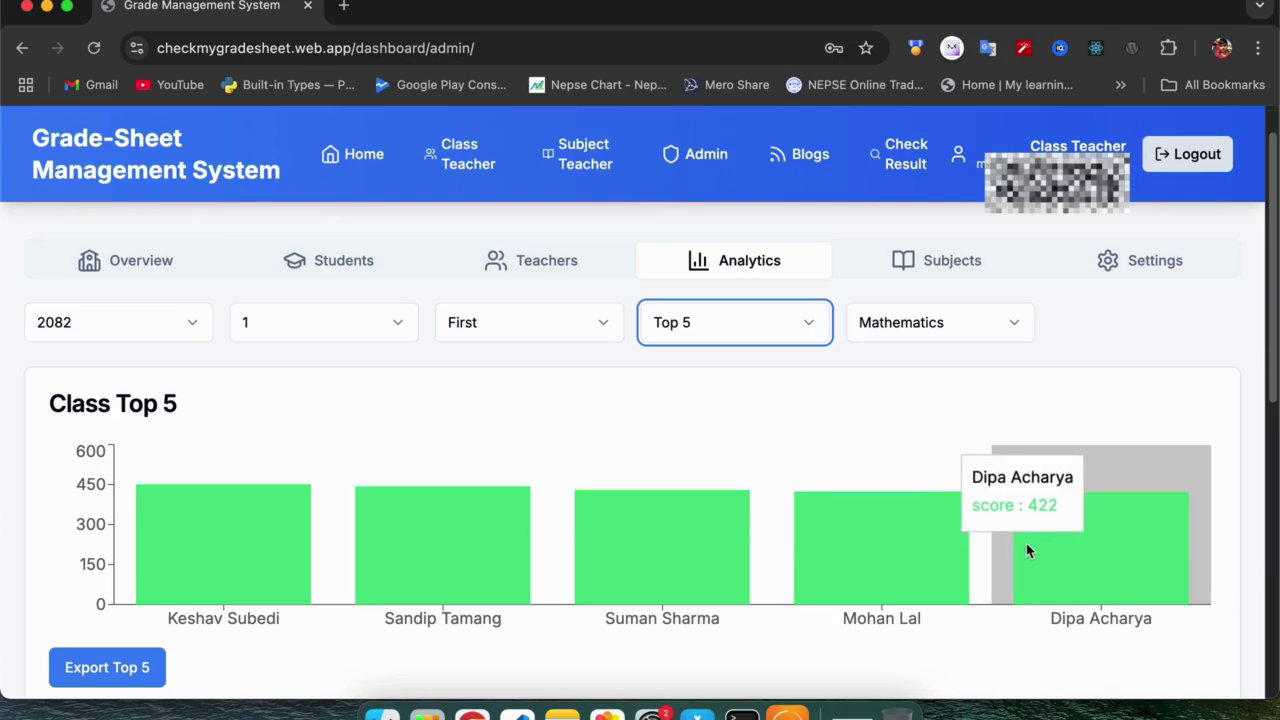
pyautogui.scroll(-1, 811, 527)
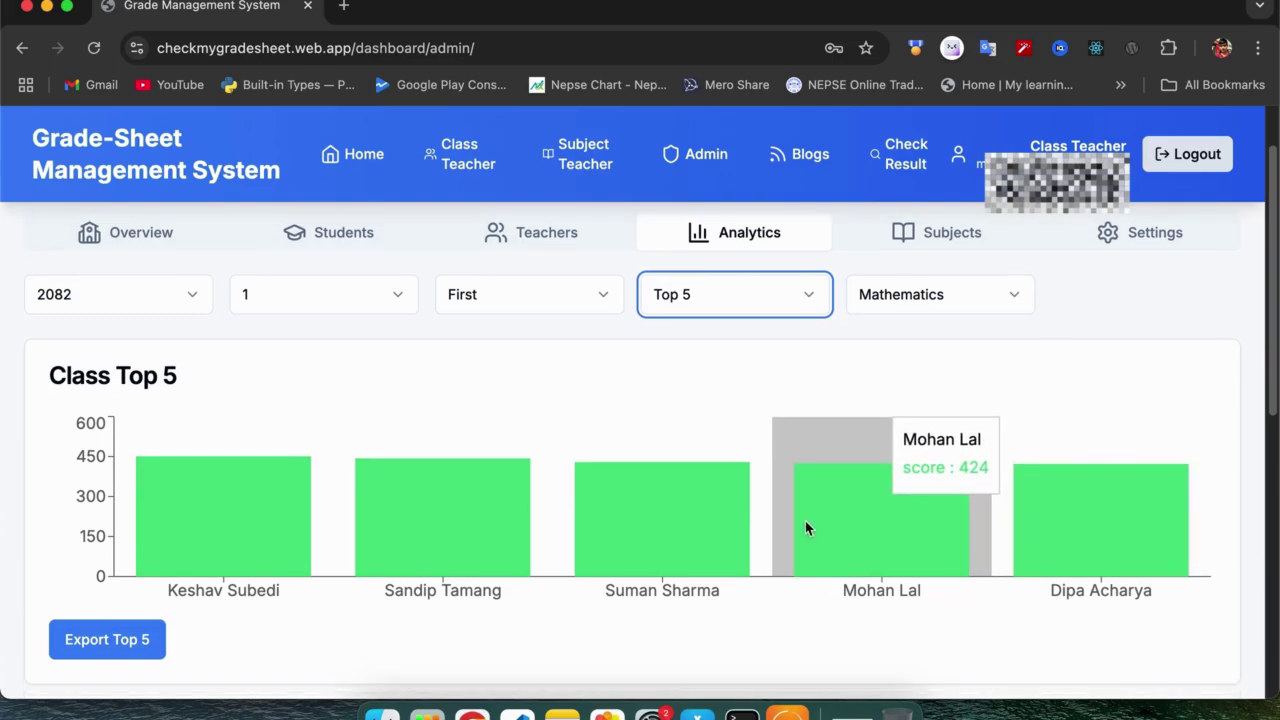
pyautogui.scroll(1, 807, 527)
pyautogui.scroll(-1, 668, 414)
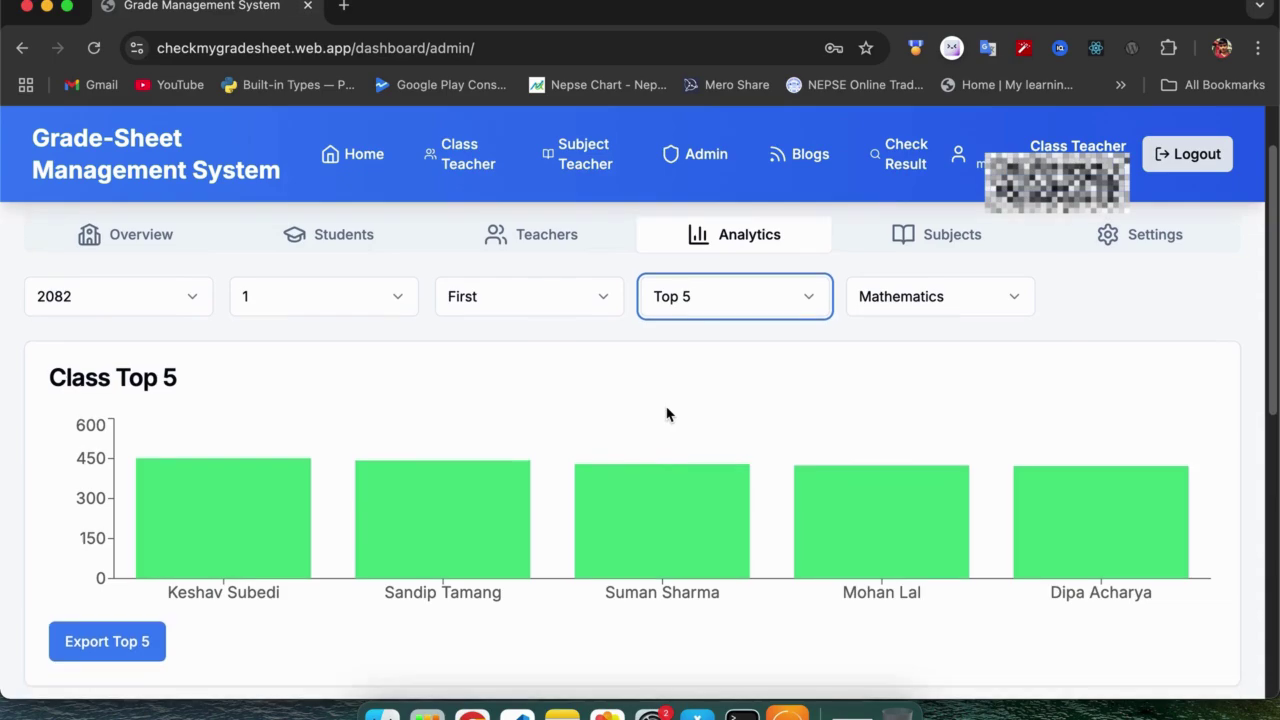
pyautogui.click(770, 300)
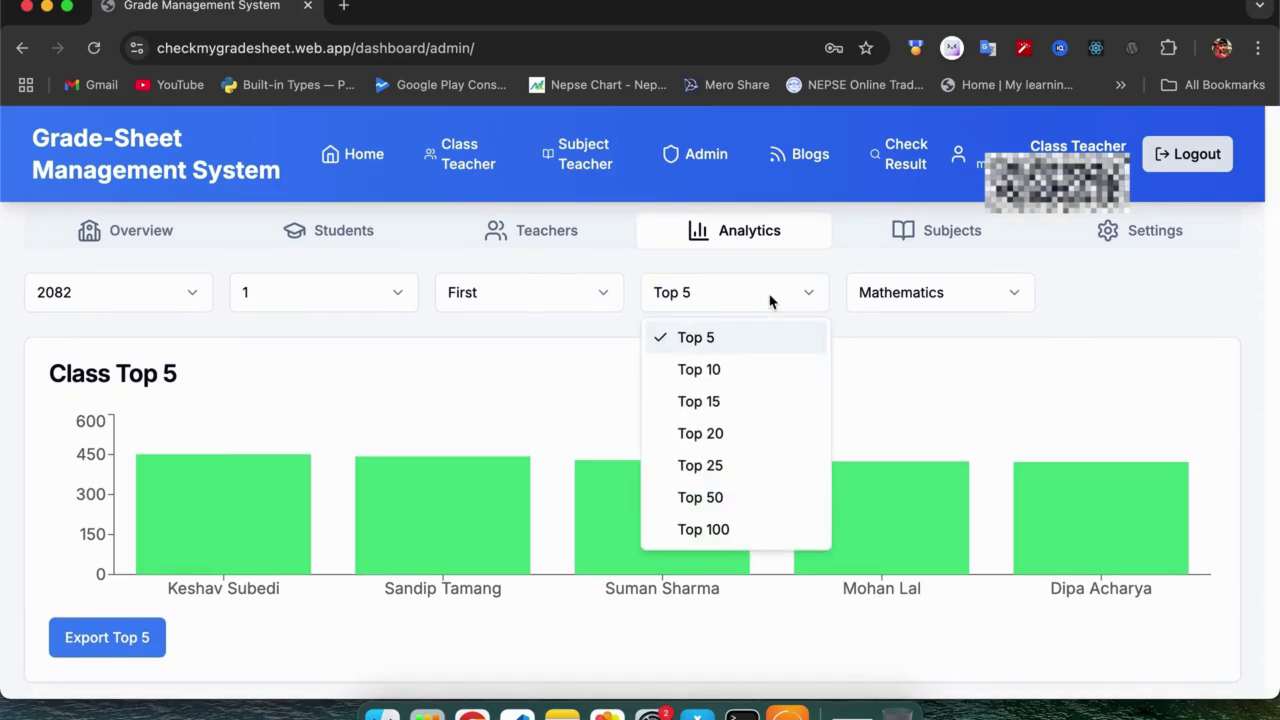
pyautogui.click(718, 370)
pyautogui.moveTo(911, 551)
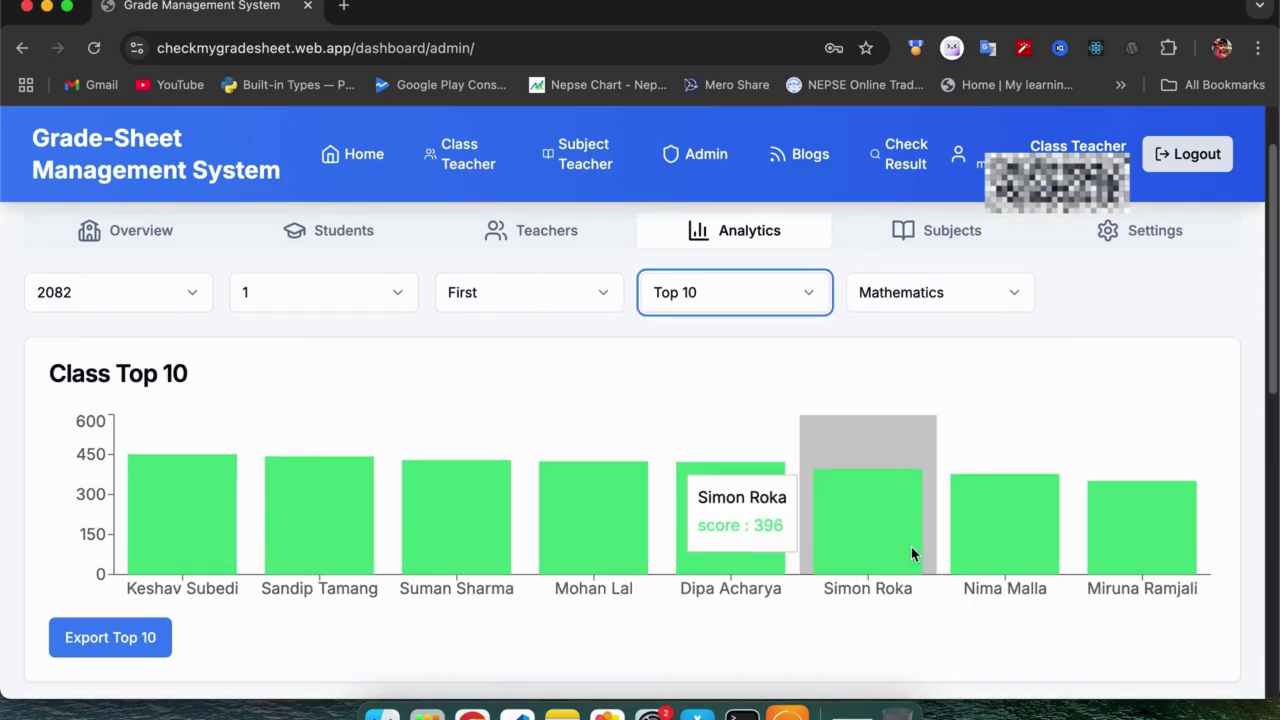
pyautogui.scroll(-1, 900, 510)
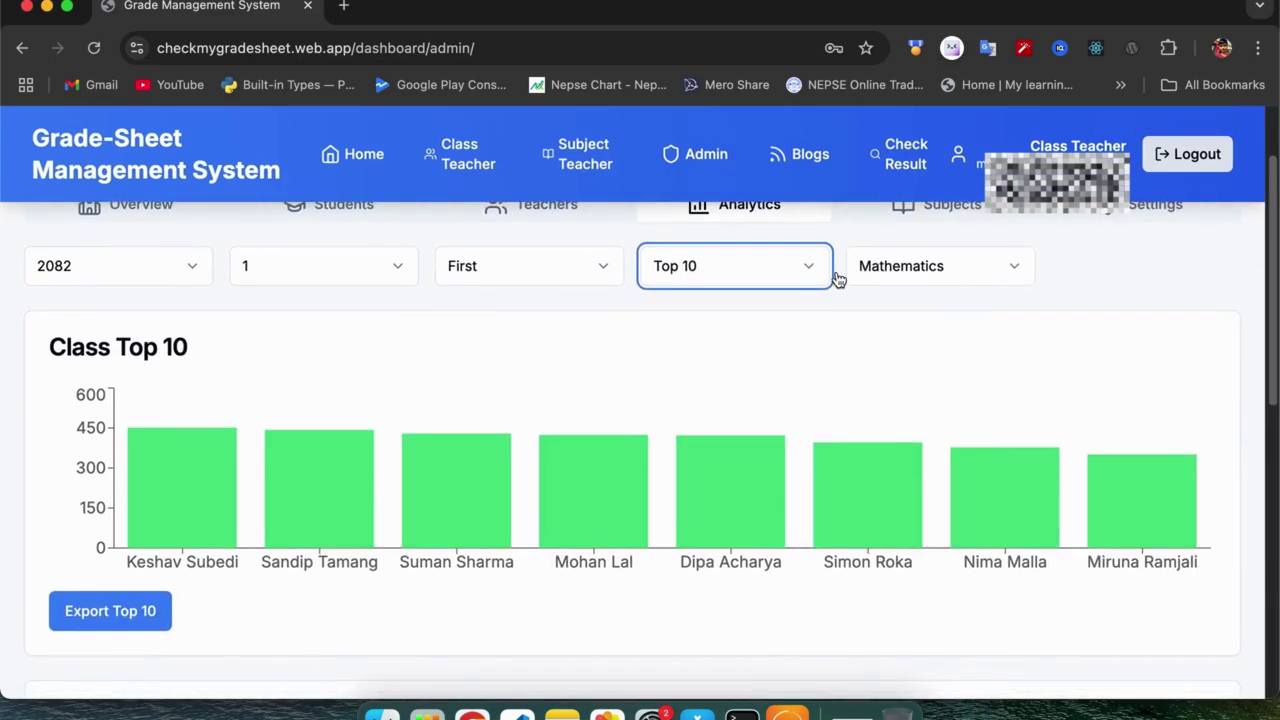
# Choose Mathematics as the subject and review its Top 10 scores and bar chart.
pyautogui.click(966, 276)
pyautogui.click(928, 318)
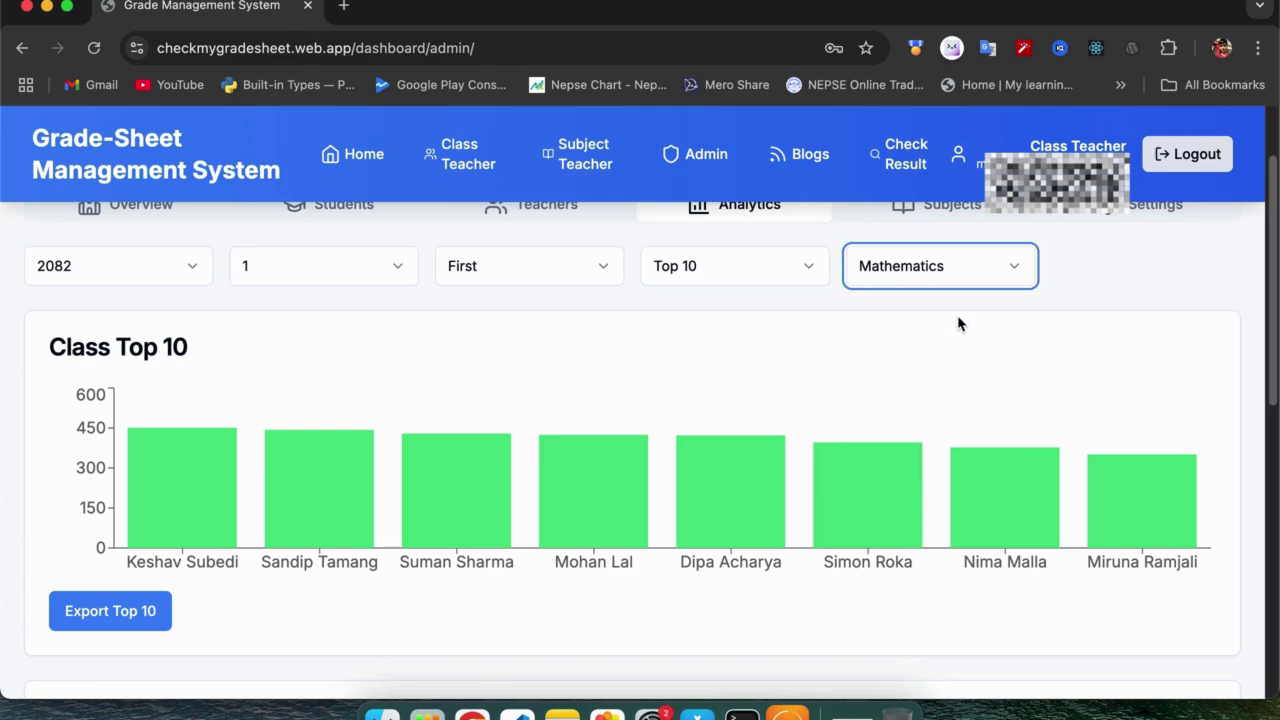
pyautogui.scroll(-5, 957, 323)
pyautogui.scroll(-2, 957, 323)
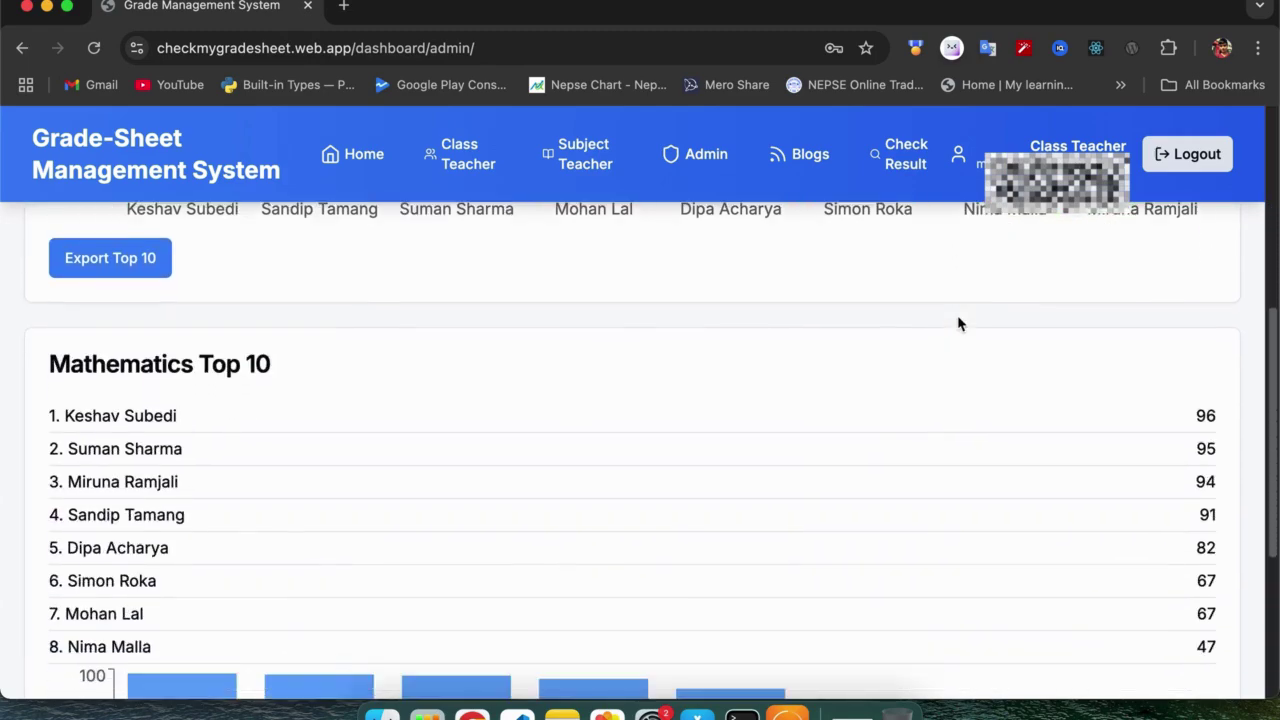
pyautogui.scroll(-2, 333, 457)
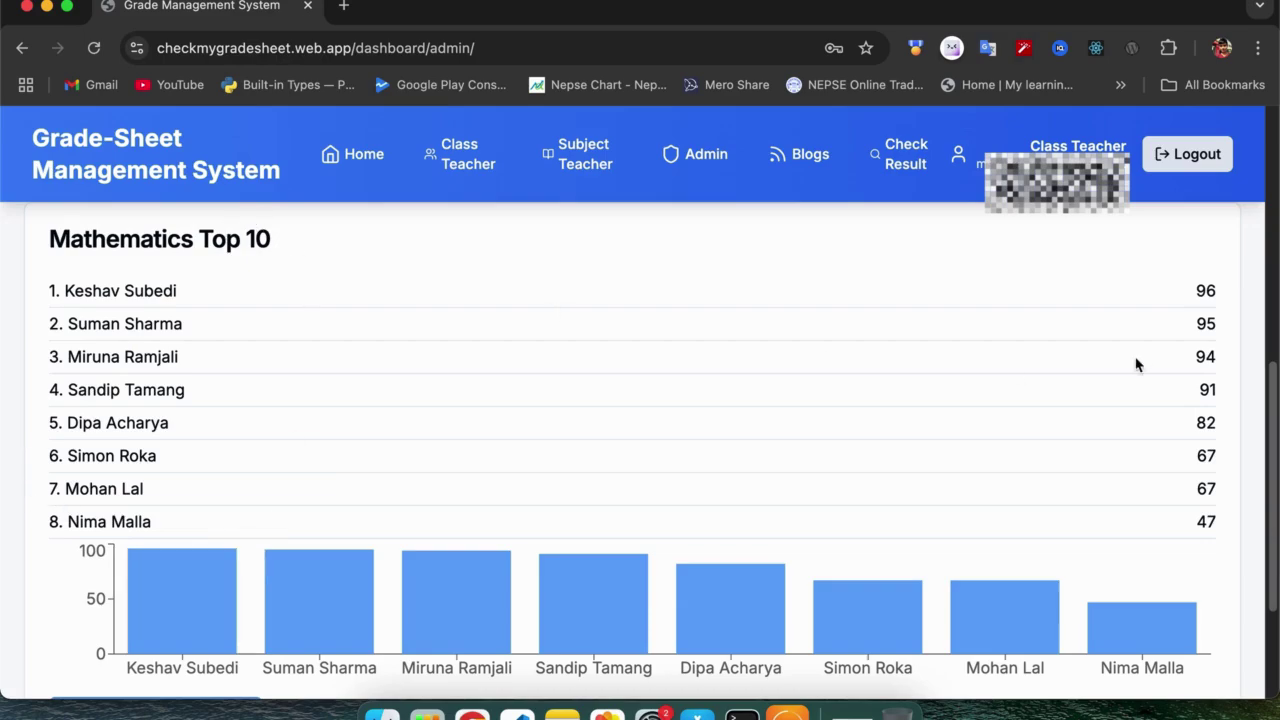
pyautogui.scroll(-3, 614, 560)
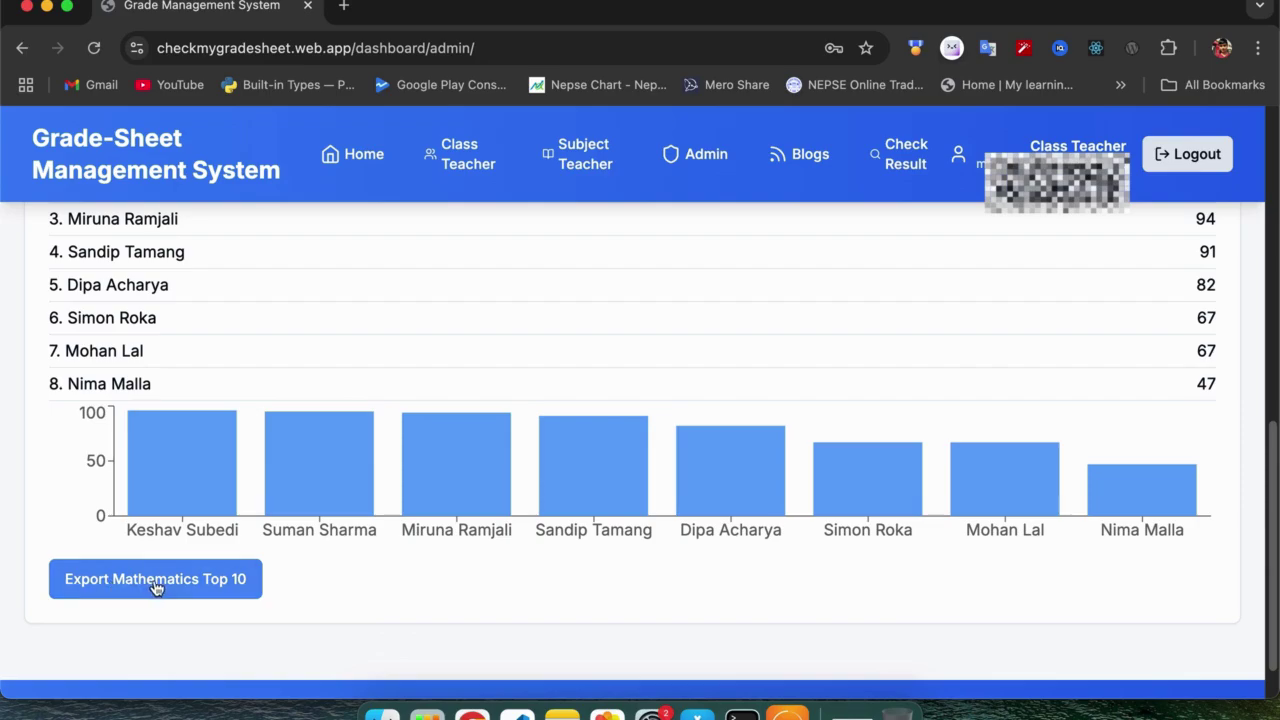
pyautogui.scroll(1, 157, 586)
pyautogui.scroll(-2, 155, 589)
pyautogui.scroll(10, 277, 469)
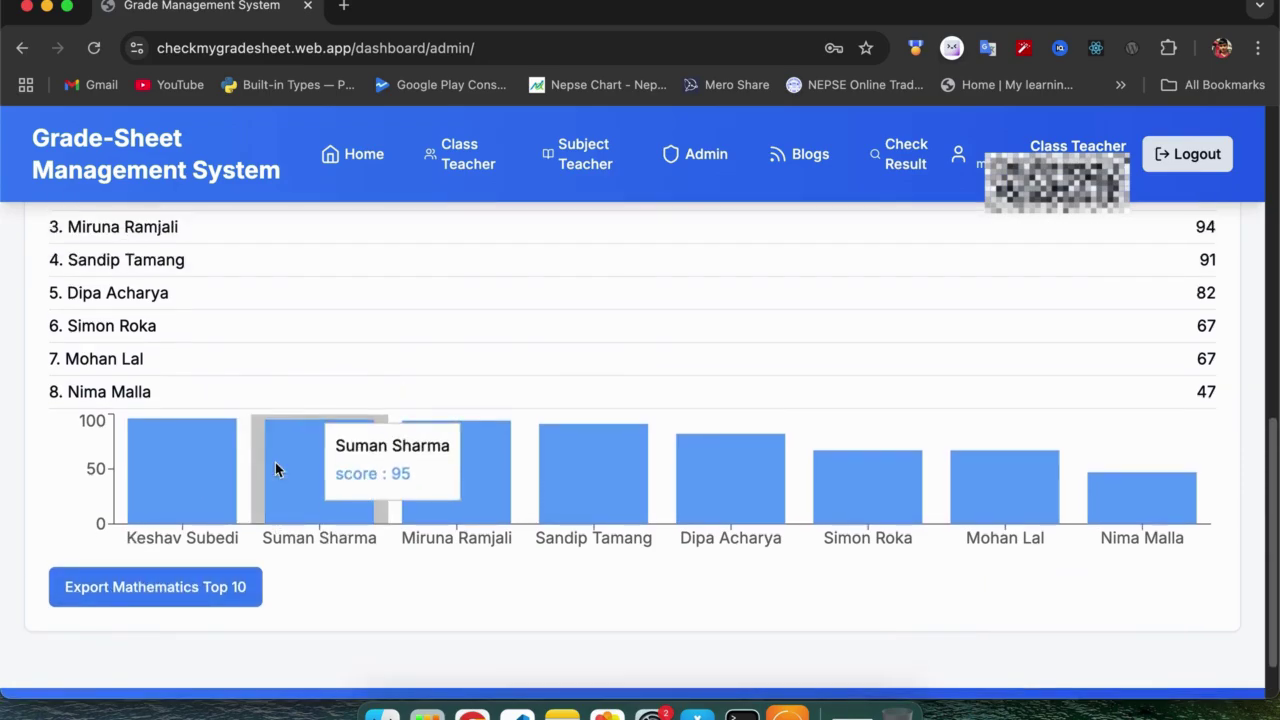
pyautogui.scroll(6, 195, 361)
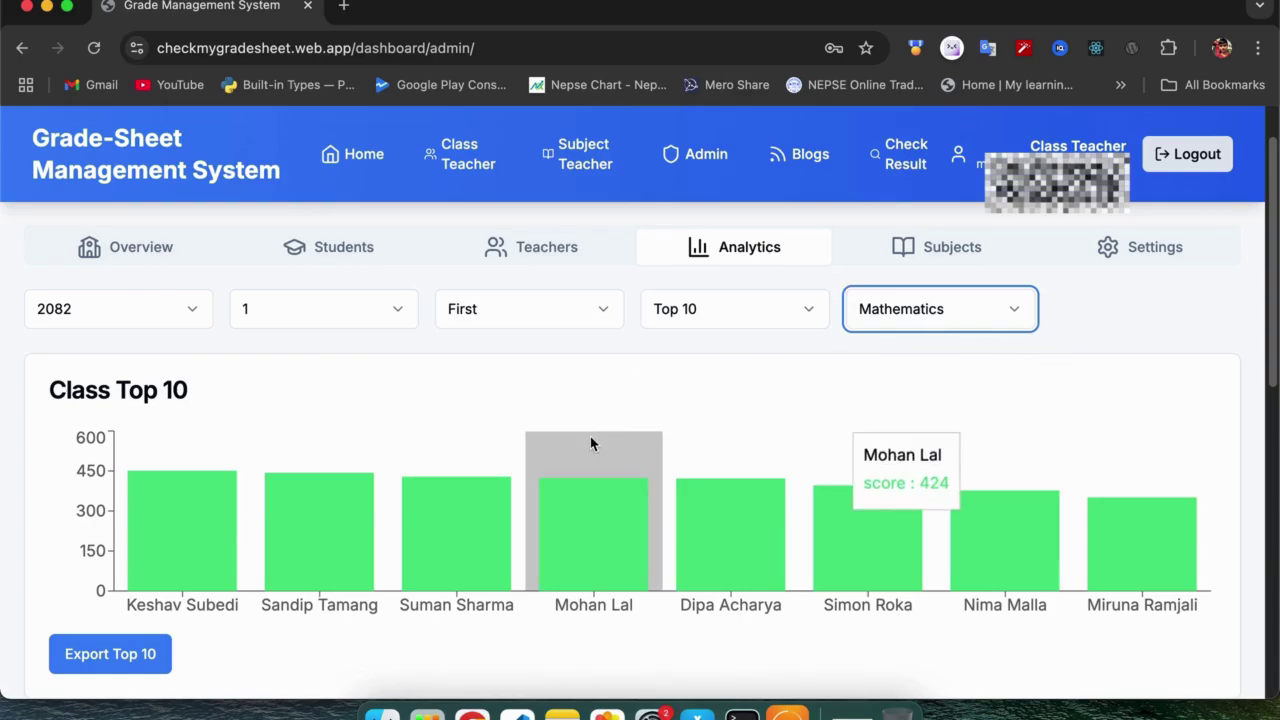
pyautogui.scroll(-4, 576, 446)
pyautogui.scroll(-6, 575, 447)
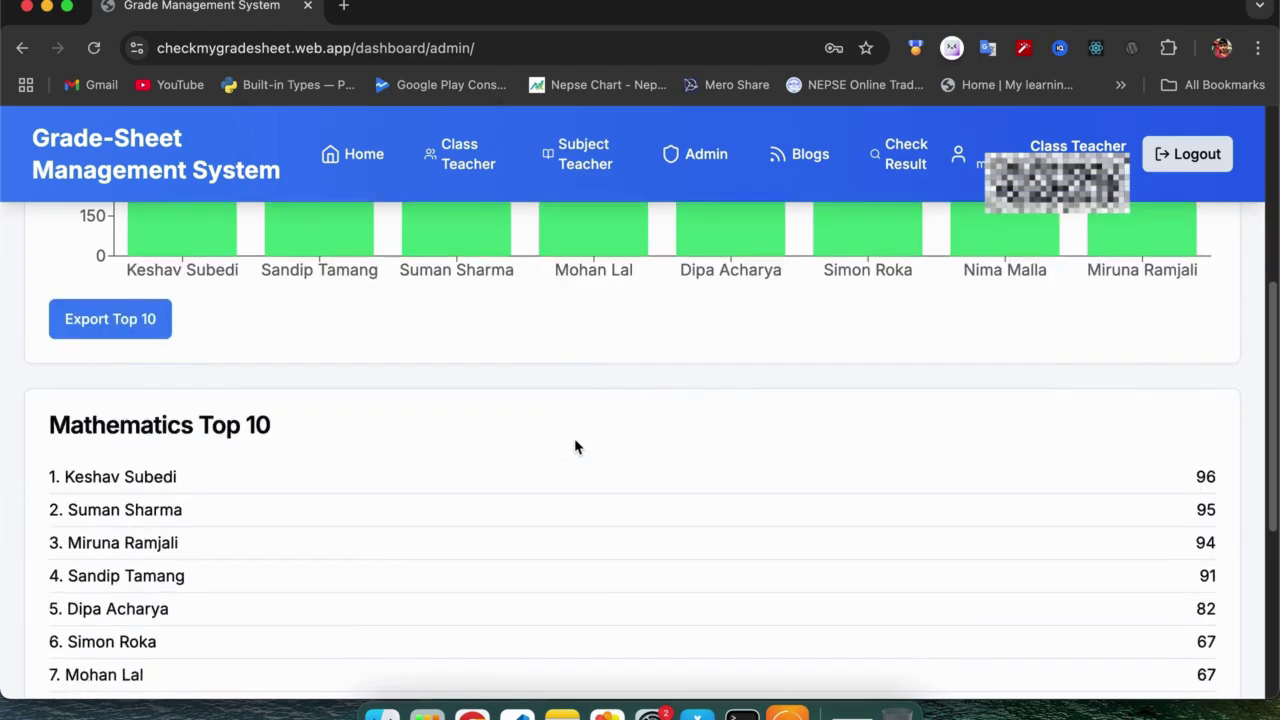
pyautogui.scroll(7, 575, 447)
pyautogui.scroll(1, 575, 447)
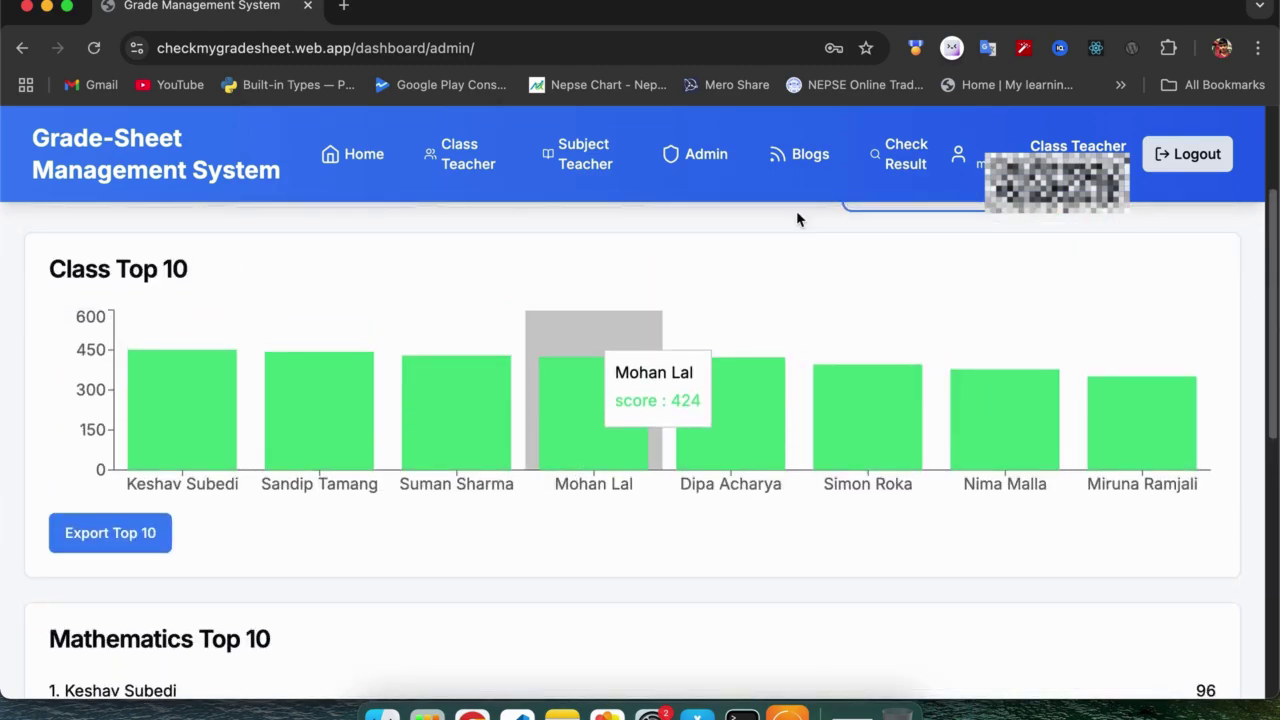
pyautogui.click(787, 712)
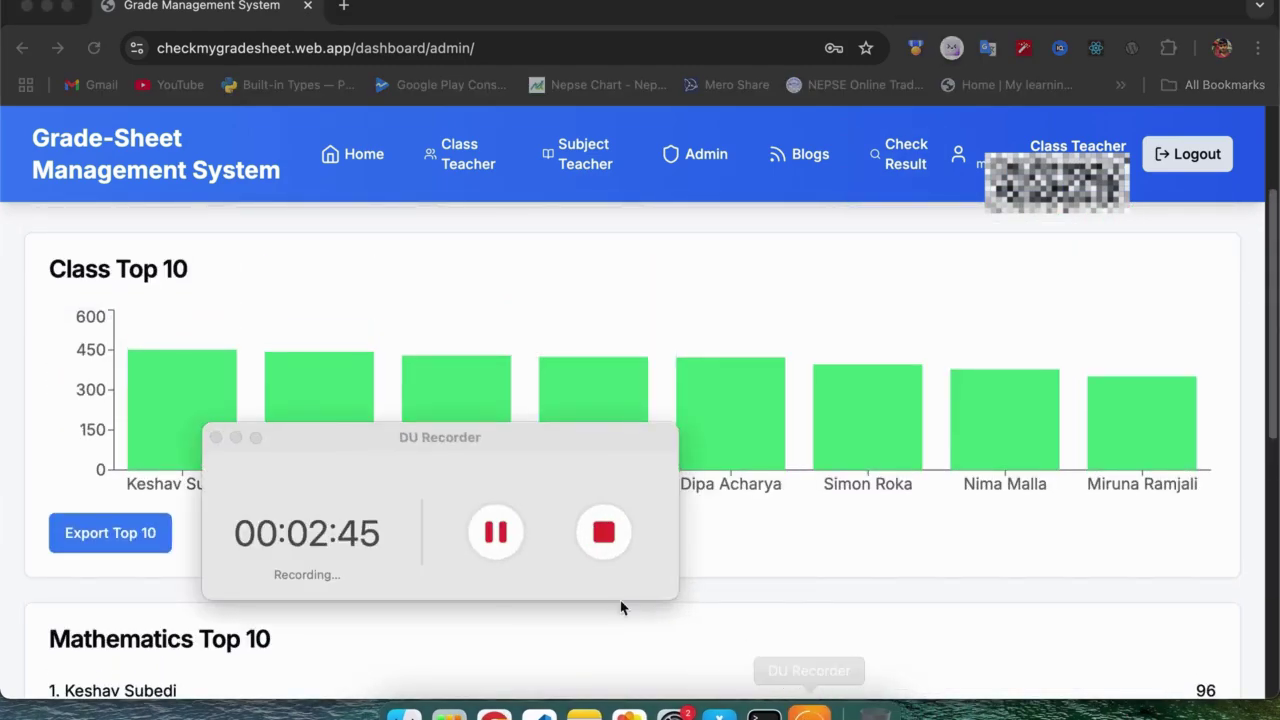